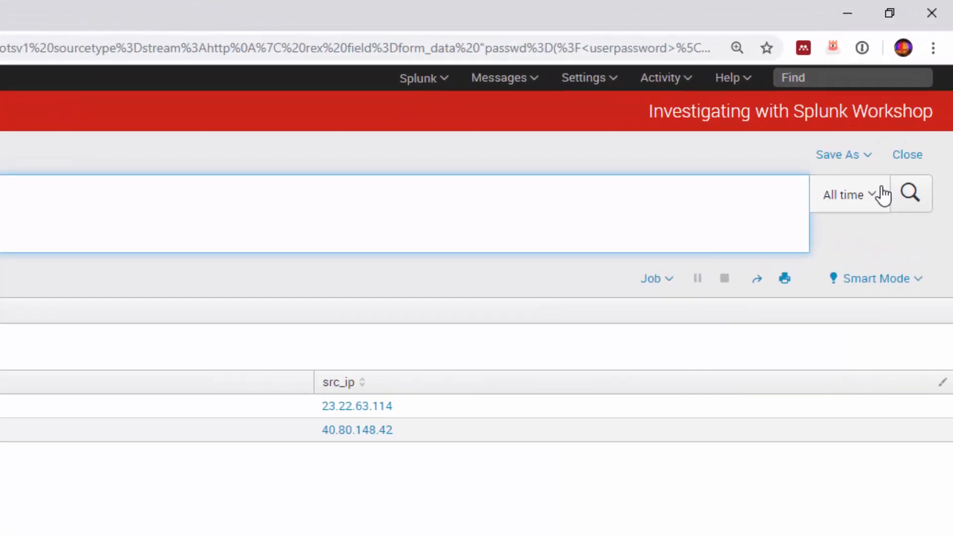
- Open the search's date and time range settings and set the Before date to 10/08/2016
click(861, 169)
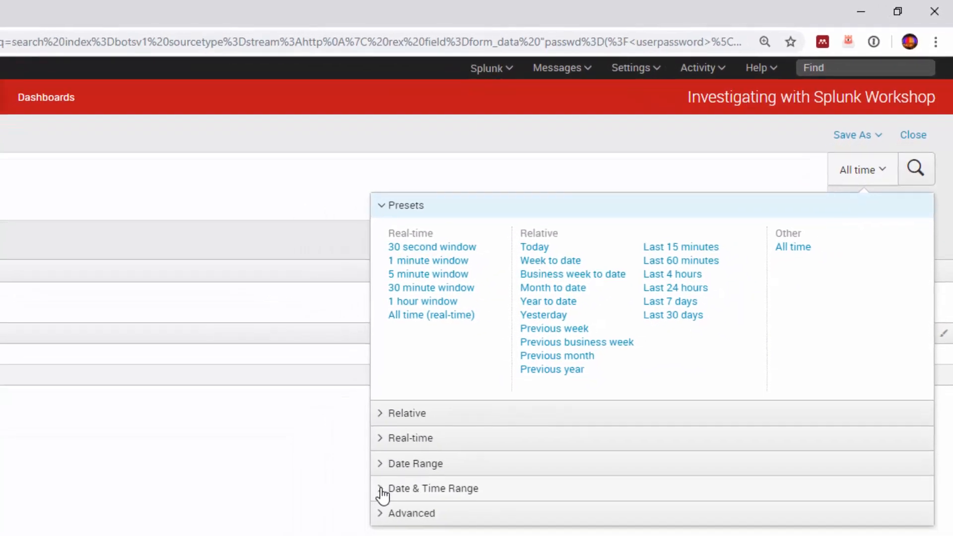
click(382, 490)
click(498, 345)
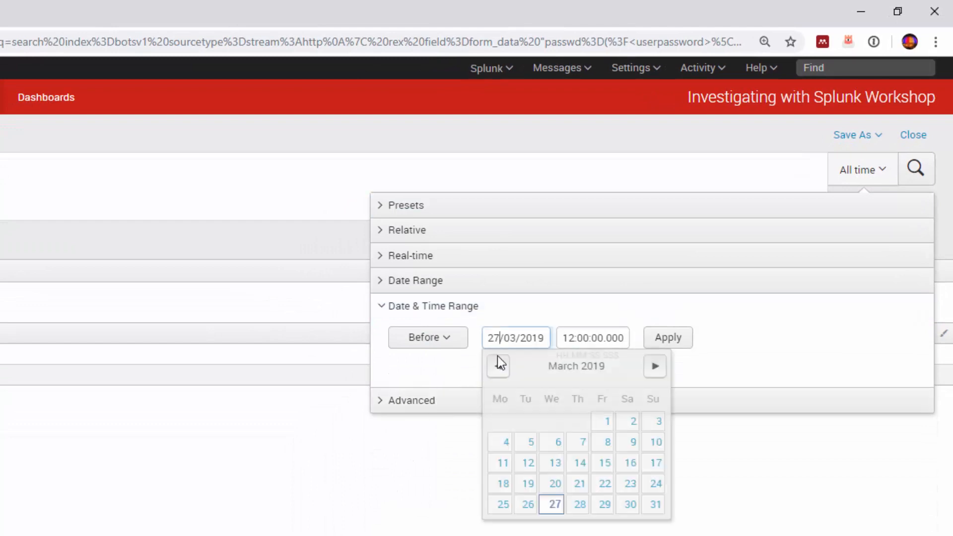
key(BackSpace)
key(BackSpace)
text(10)
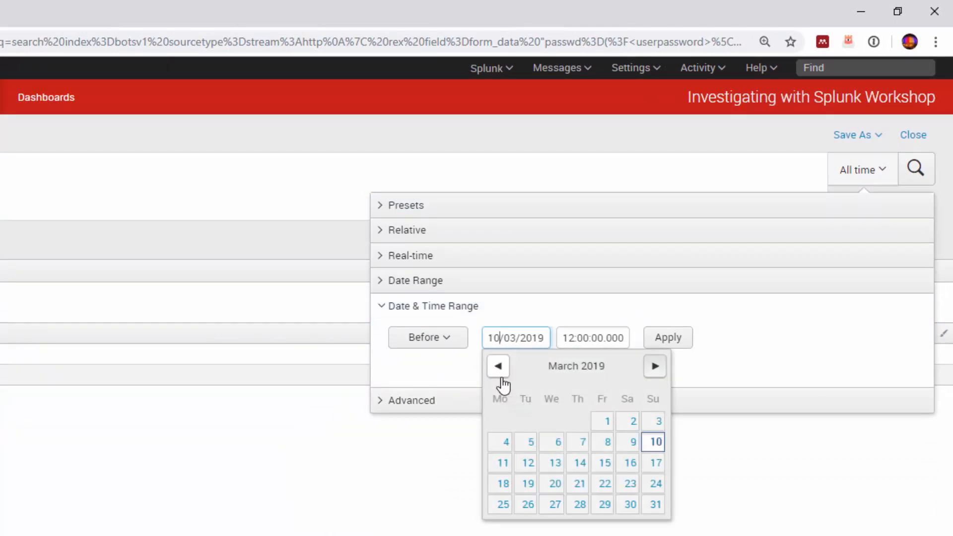
key(BackSpace)
text(8)
key(BackSpace)
key(BackSpace)
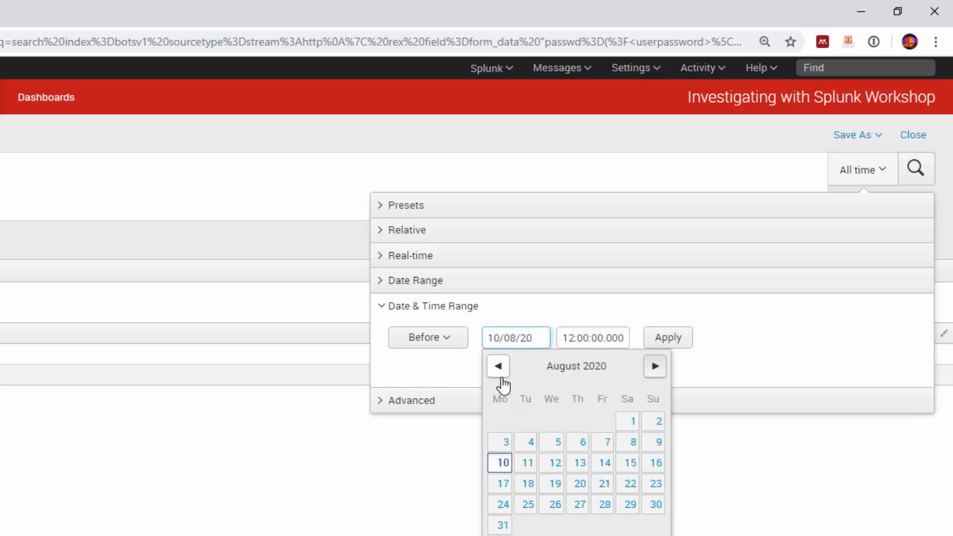
text(3)
key(BackSpace)
text(1)
key(BackSpace)
text(16)
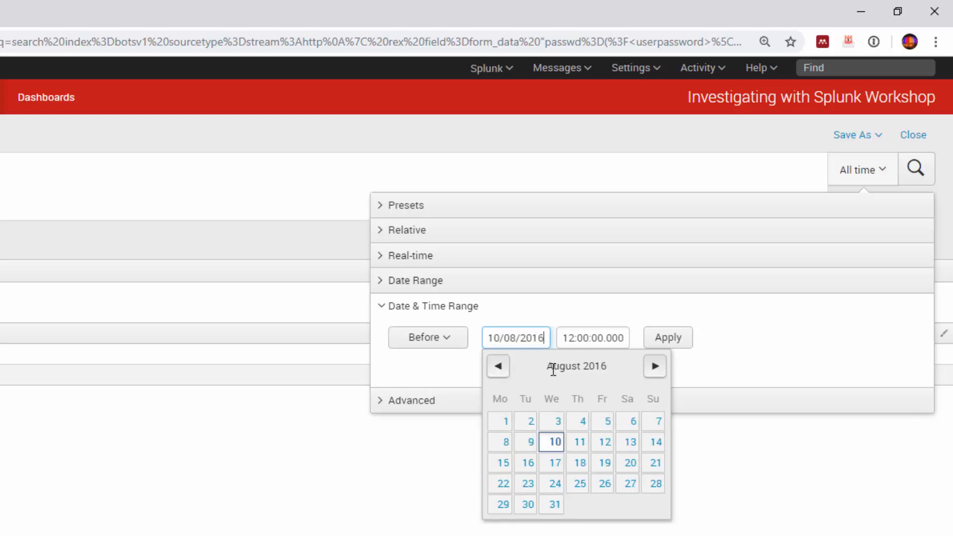
- Set the Before time to 21:48:00.000 and apply the time range to the search
click(584, 340)
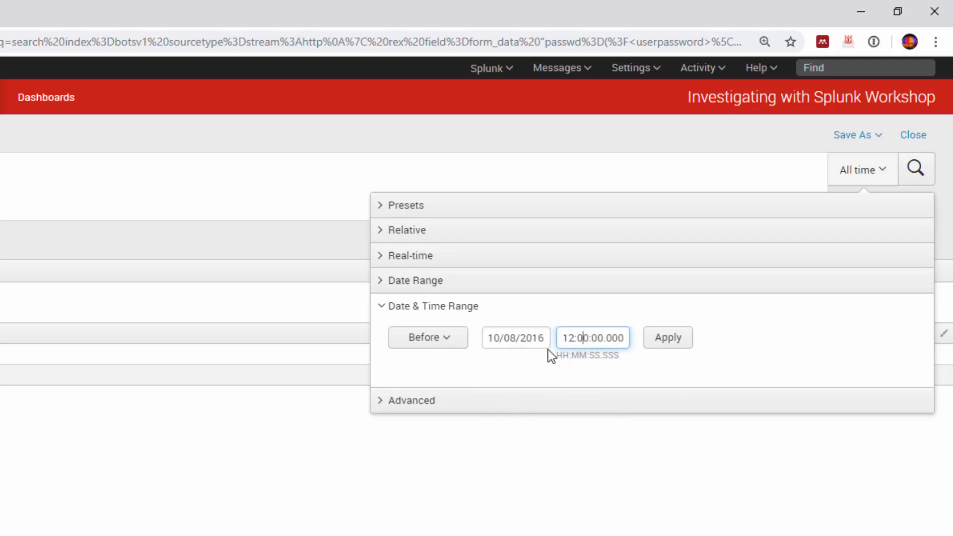
key(BackSpace)
key(BackSpace)
text(21)
key(BackSpace)
key(BackSpace)
text(48)
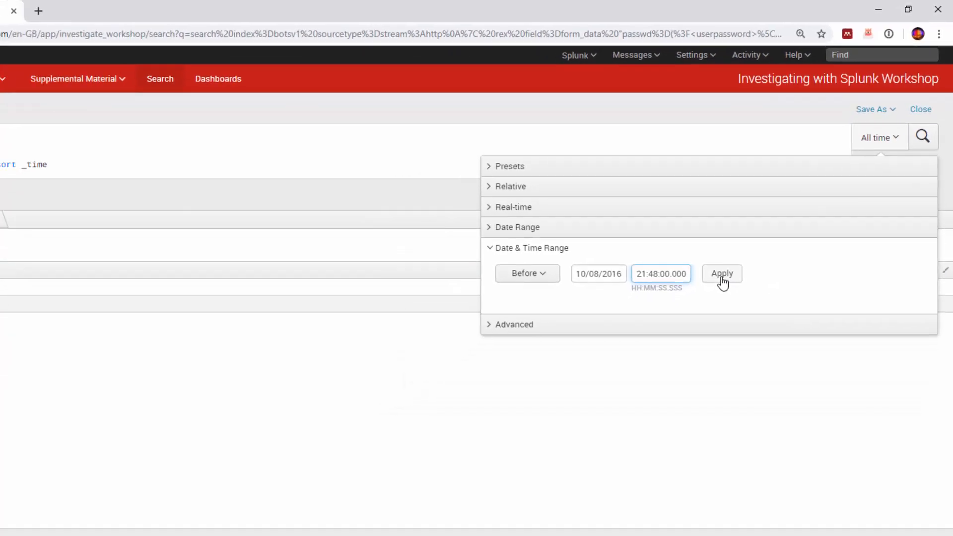
click(719, 278)
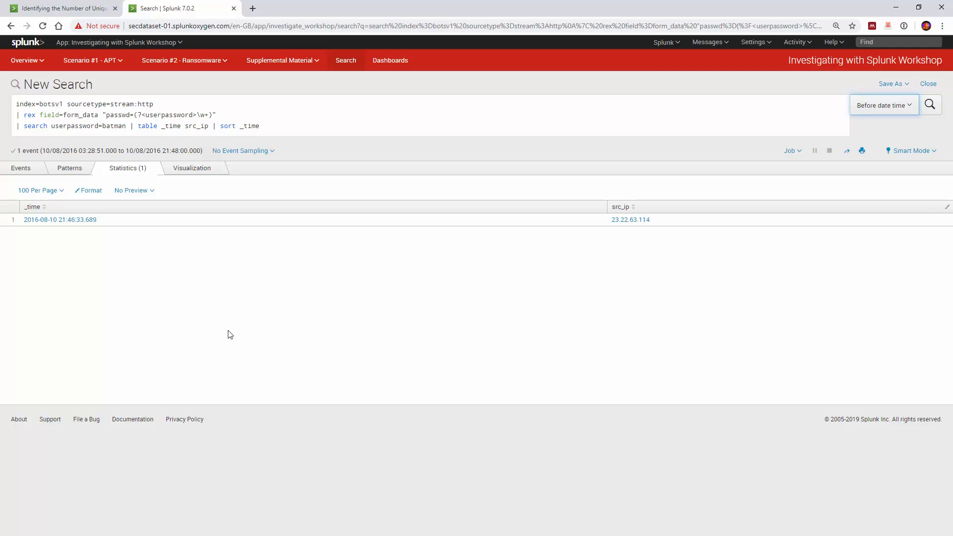
- Run the search index=botsv1 and examine the top values of the sourcetype field
key(Return)
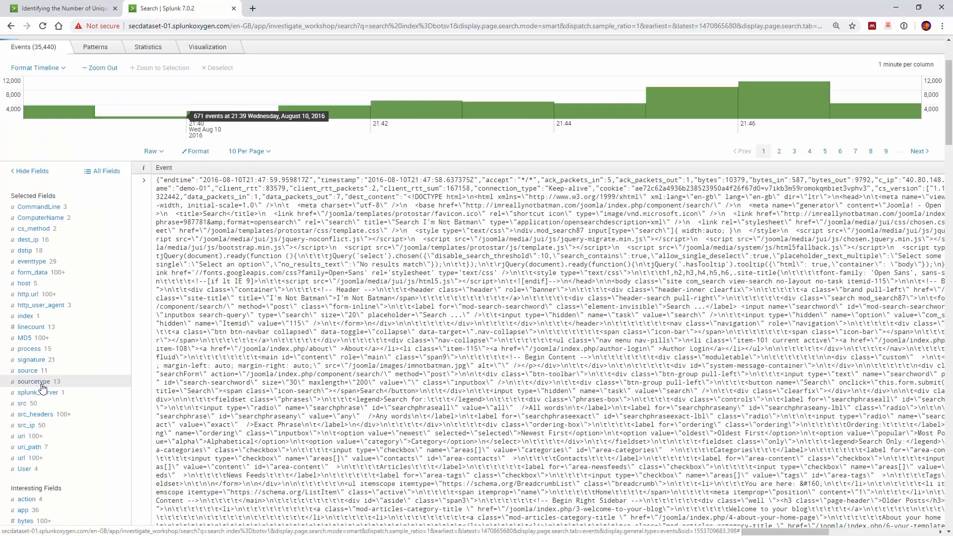
click(39, 382)
scroll(260, 329, down, 3)
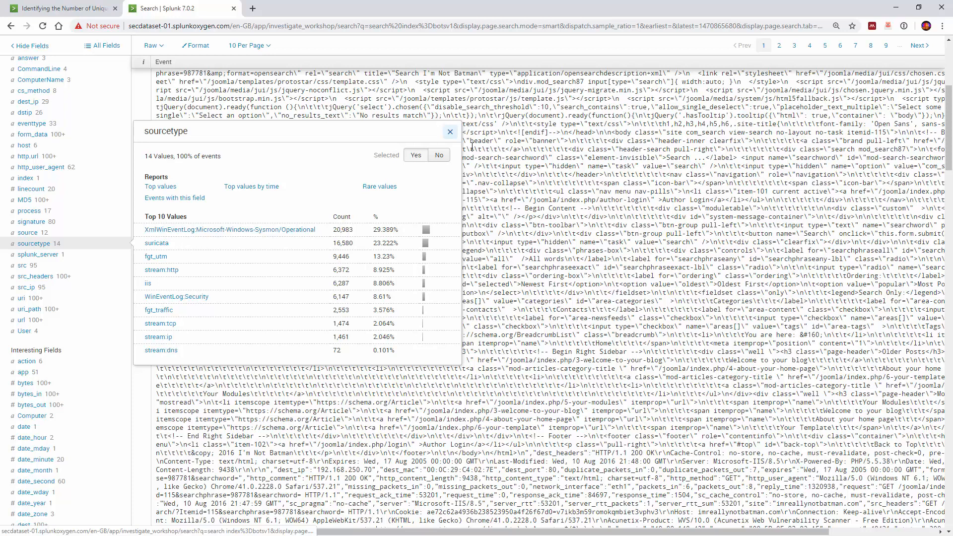
click(540, 55)
- Zoom out the event timeline of the index=botsv1 search
scroll(534, 70, up, 5)
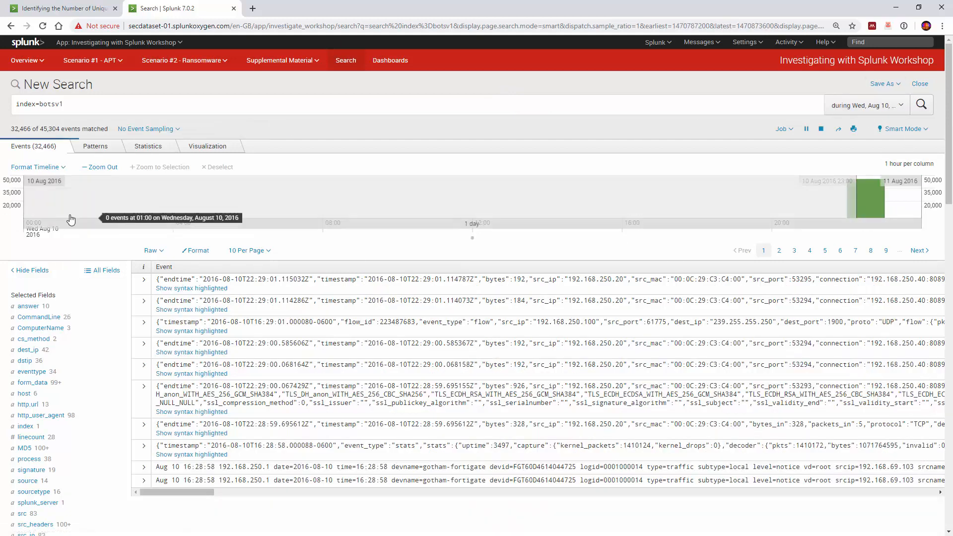
click(99, 169)
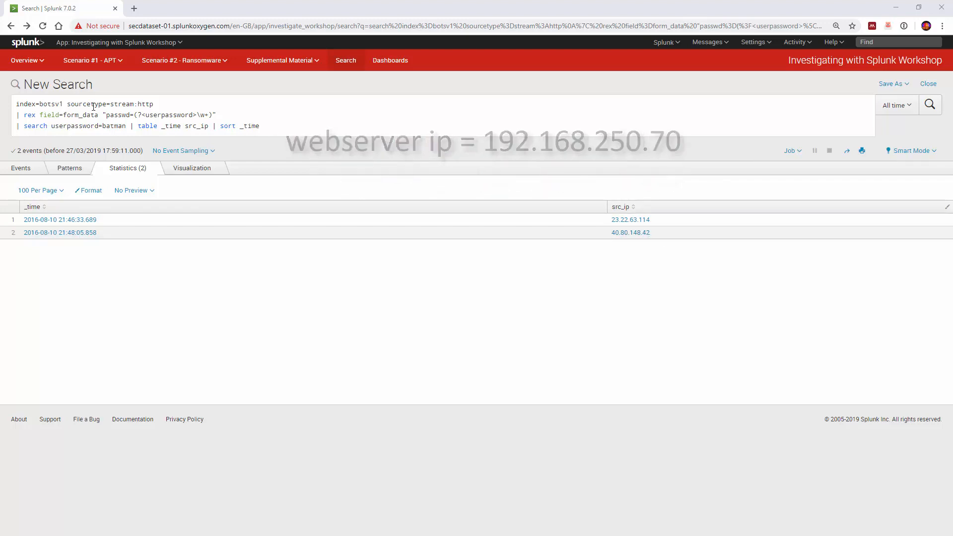
- Add the filter dest_ip=192.168.250.70 after sourcetype=stream:http in the batman password search
click(68, 104)
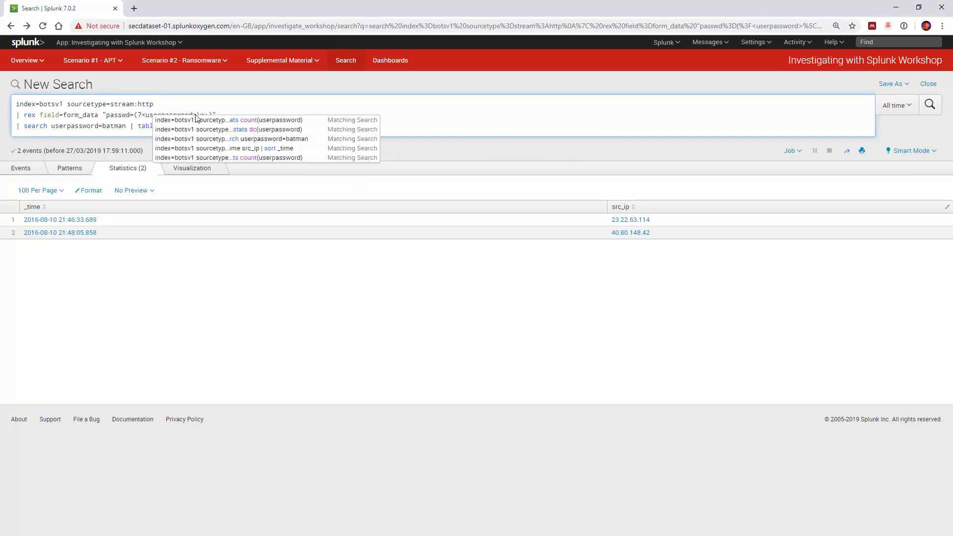
text(dest_ip)
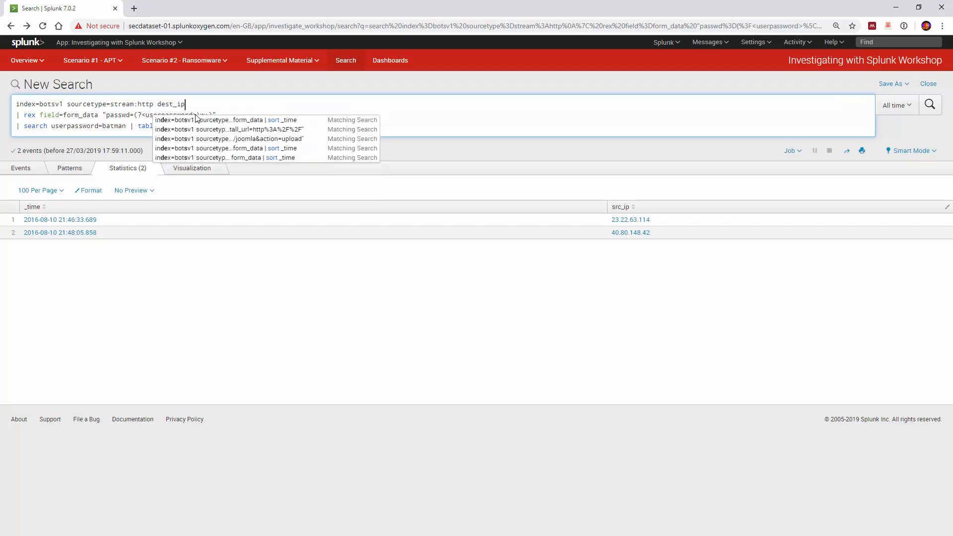
text(=)
text(192)
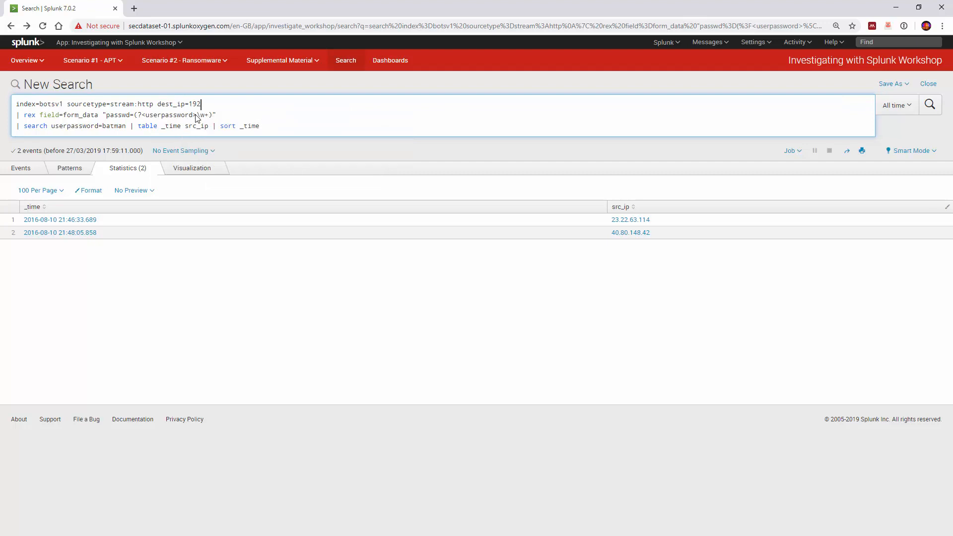
text(.168.250)
text(.70")
- Add the filters http_method=POST and src_ip=40.80.148.42 to the first line of the query
text(ttp:)
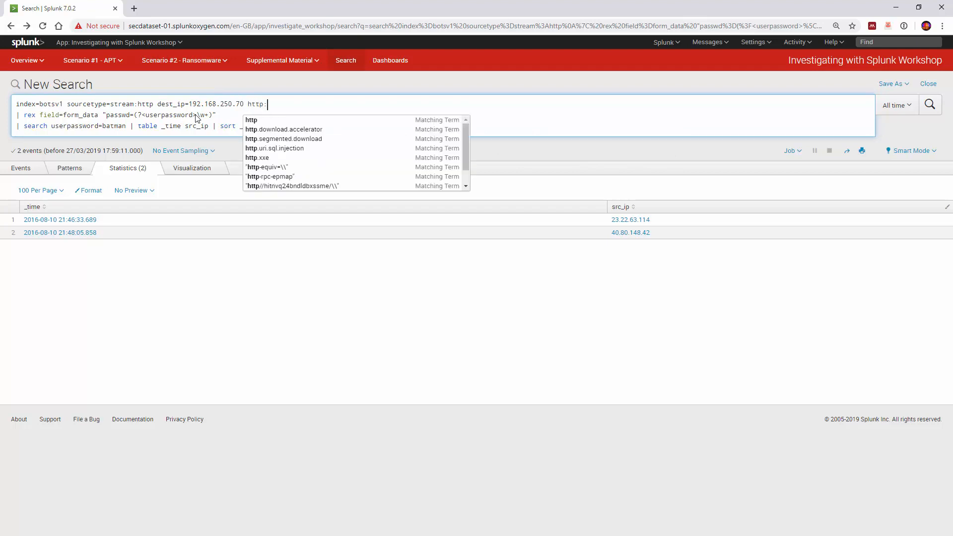
text(p_me)
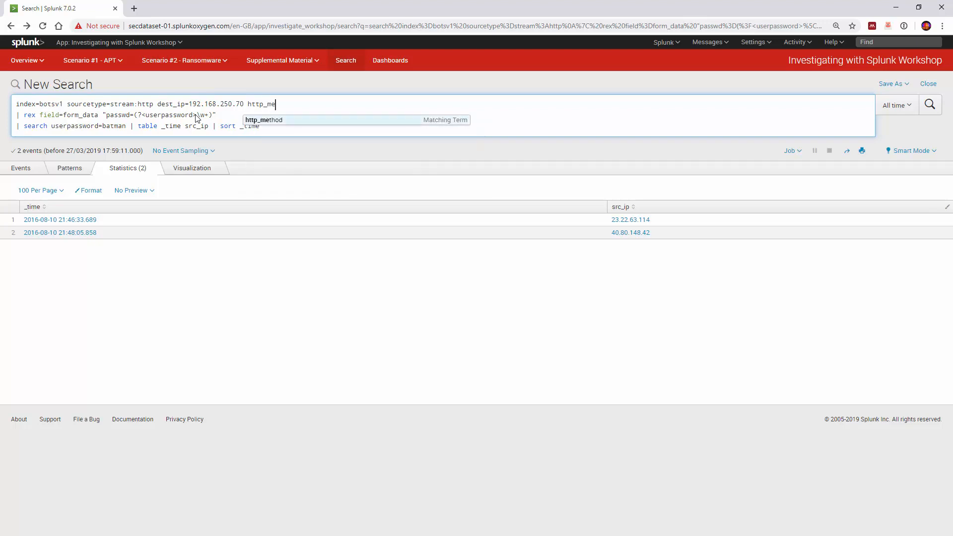
key(Tab)
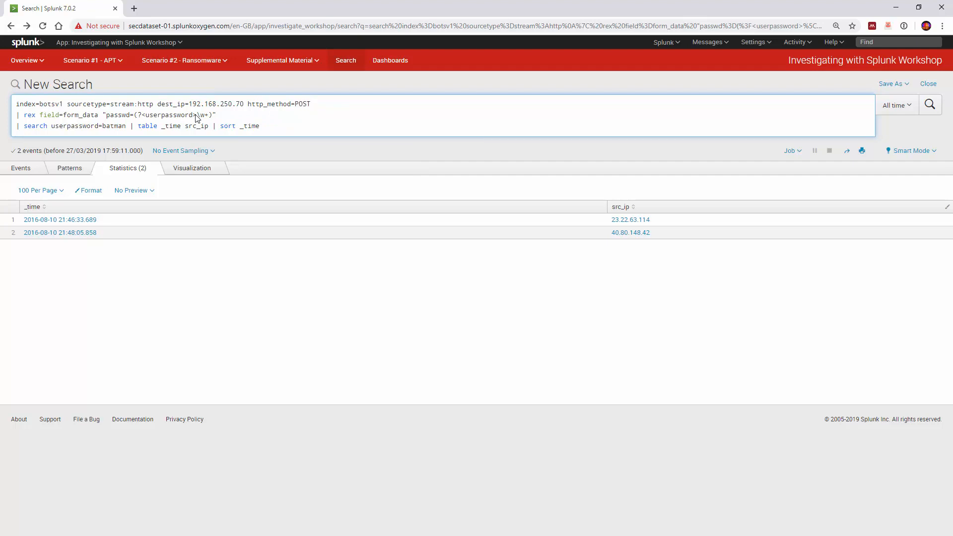
text(c_)
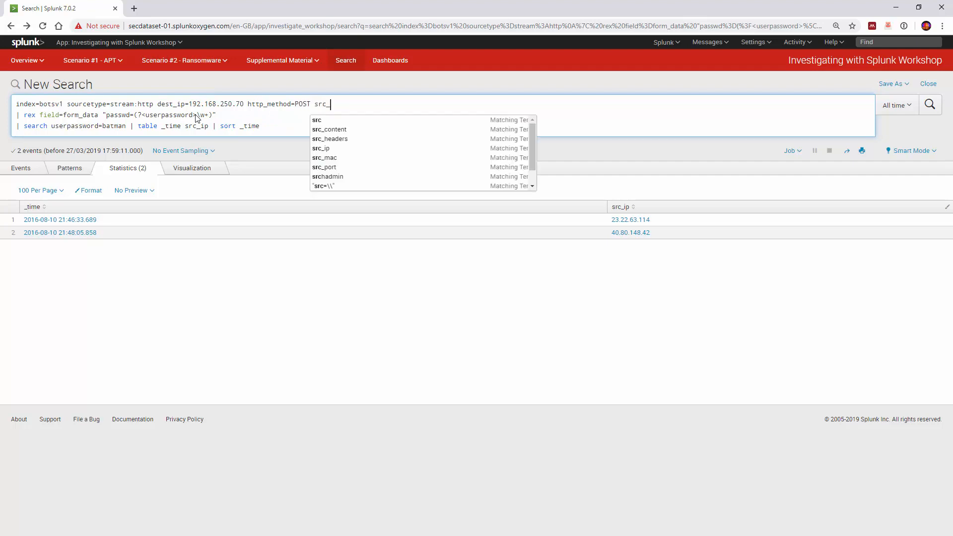
text(ip=)
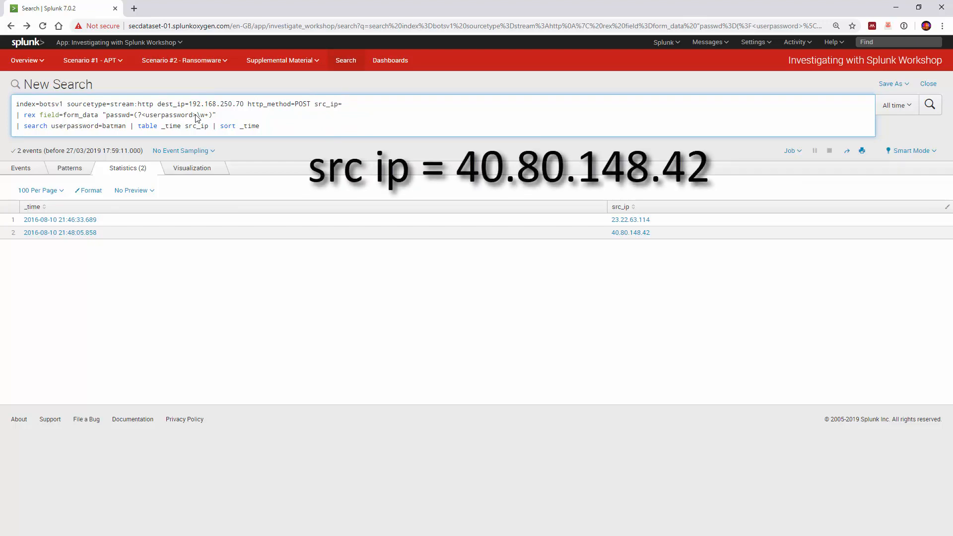
text(40.80.148.42)
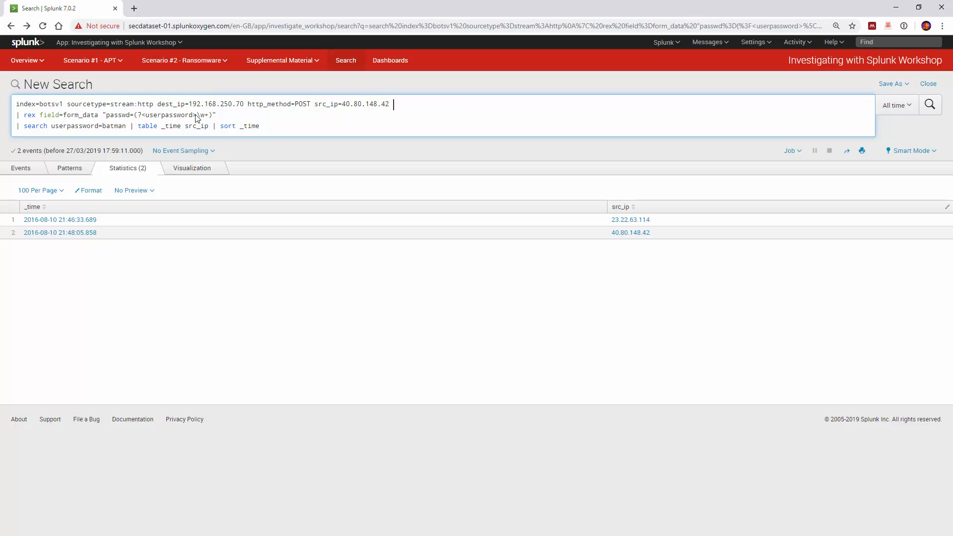
- Replace the rex, search and table commands after the filters with "| table _time uri form_data"
text(| tablew)
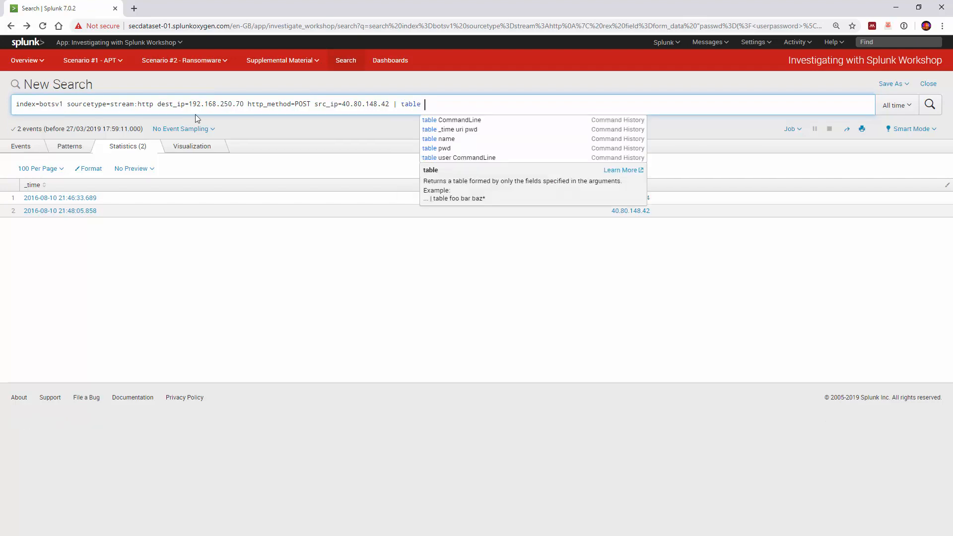
text(_time)
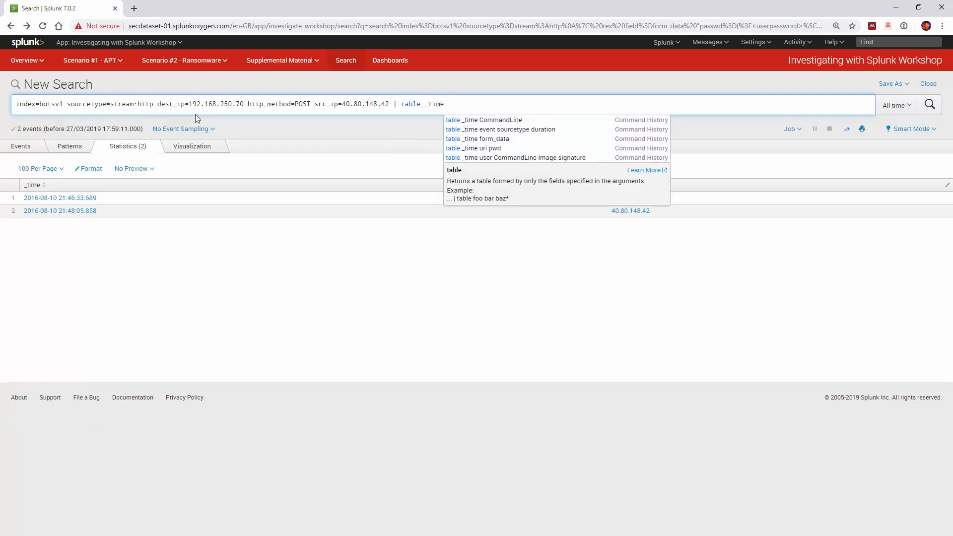
text( uri )
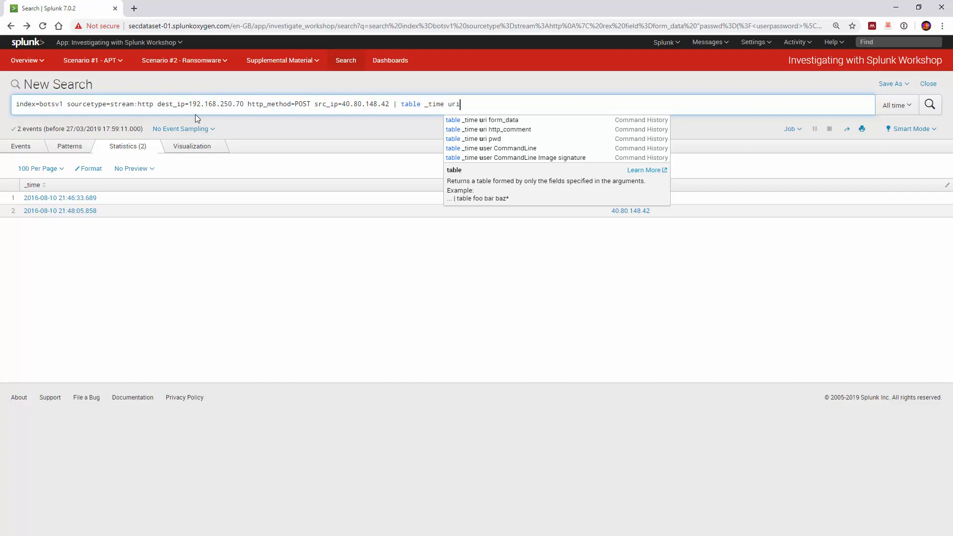
text(form)
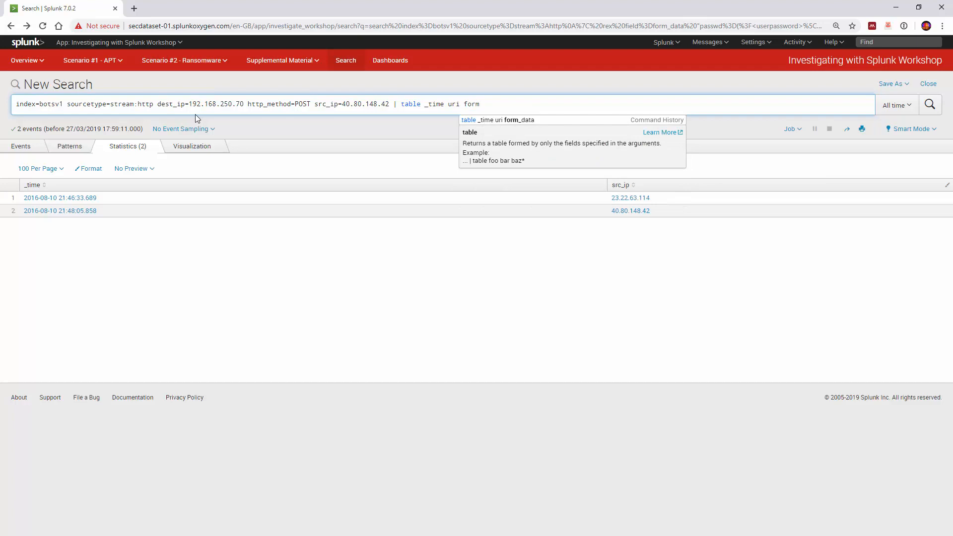
text(_data )
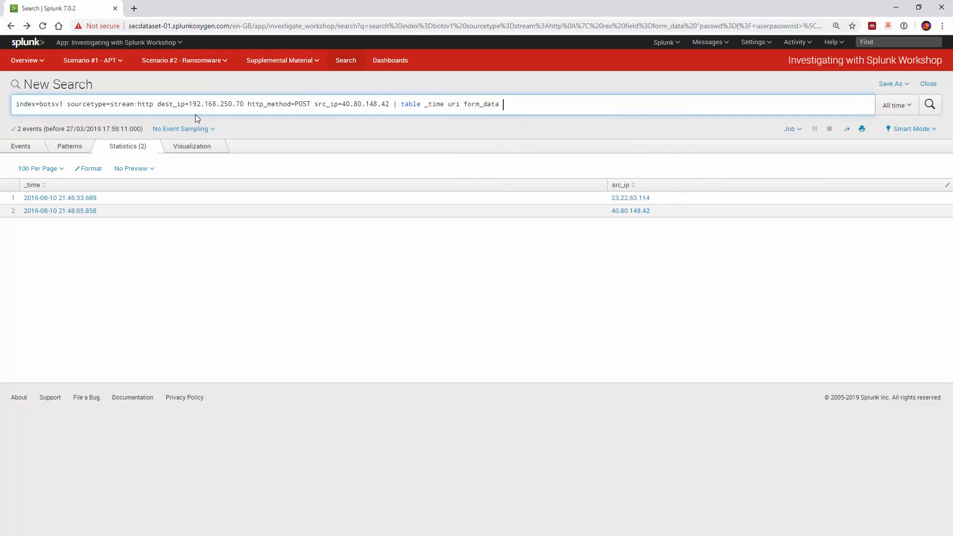
- Append "| sort _time" to the end of the query
text(| srt)
key(BackSpace)
text(o)
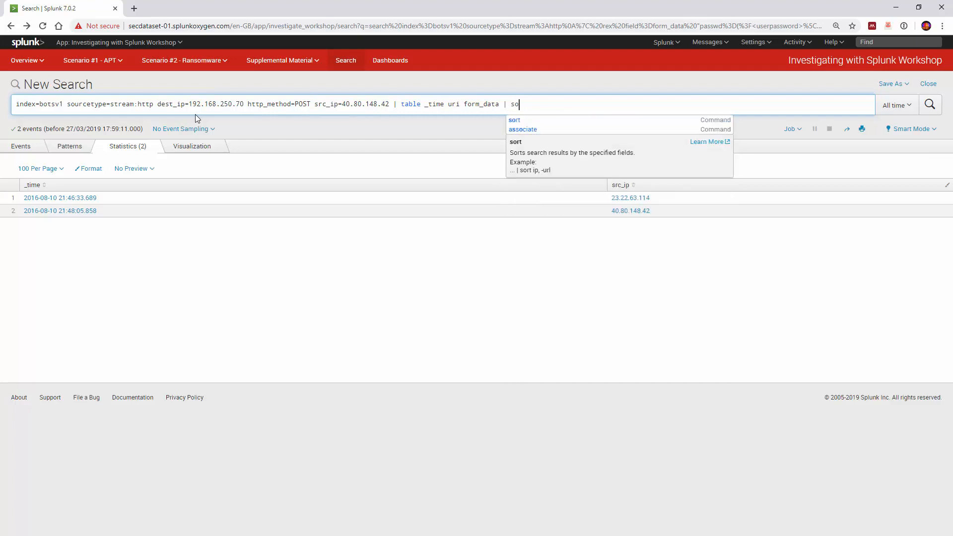
text(rt _)
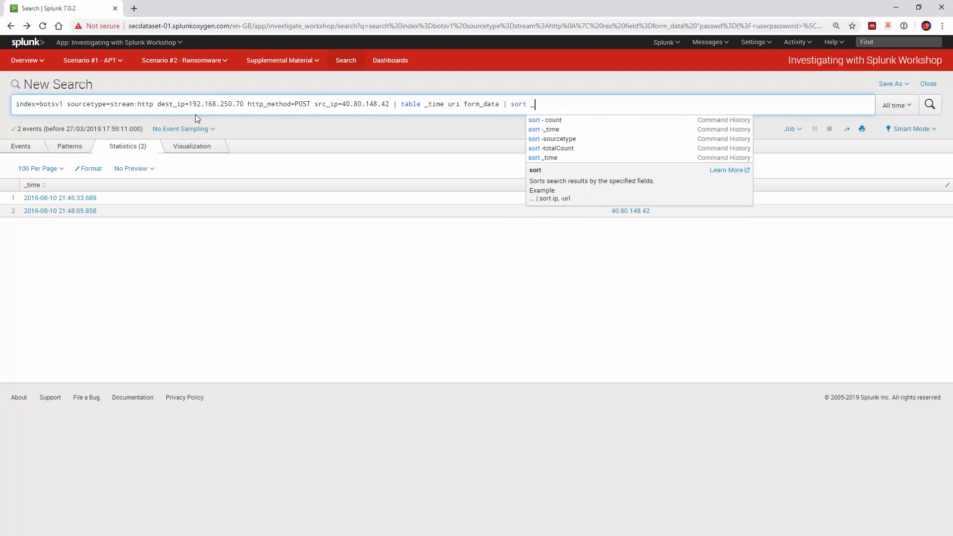
text(time)
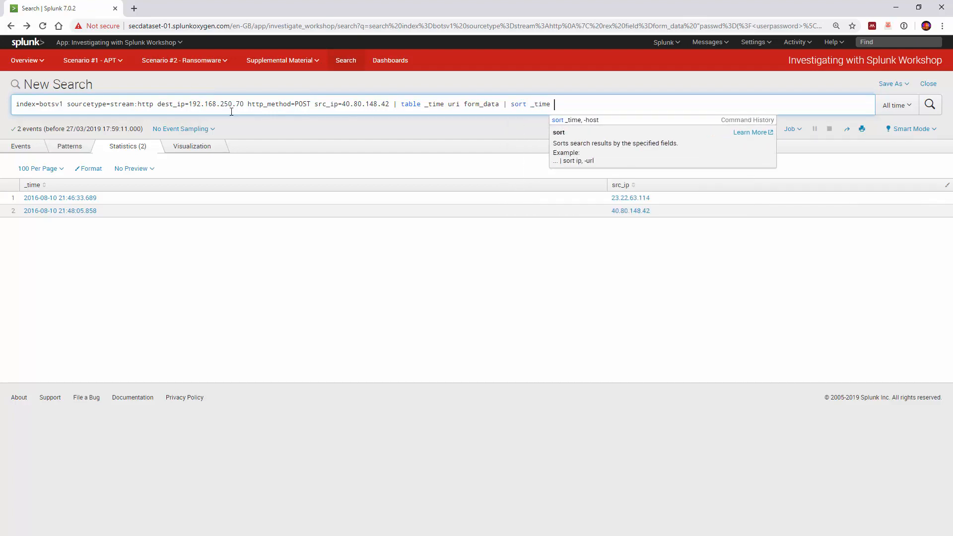
- Switch the search's date and time range to Since and set its date to 10/08/2016
click(901, 105)
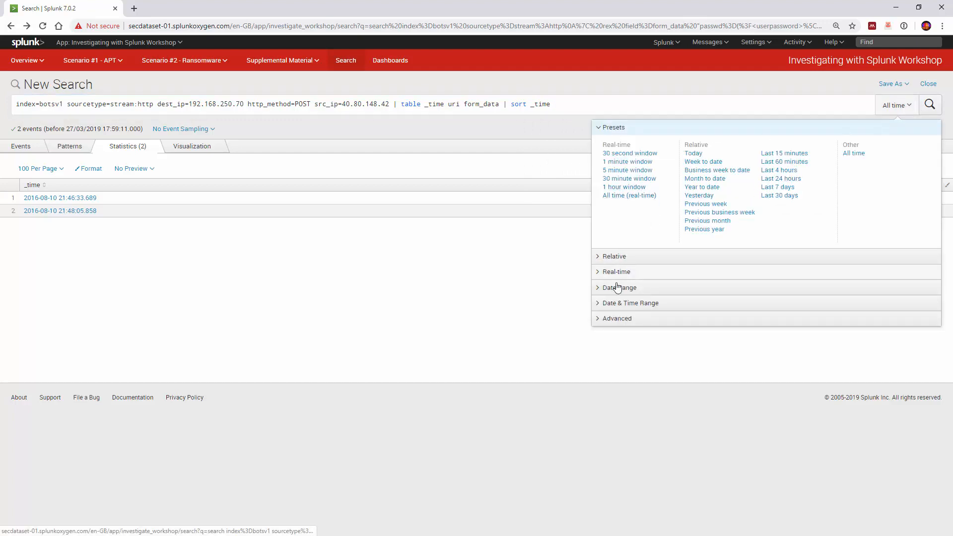
click(600, 303)
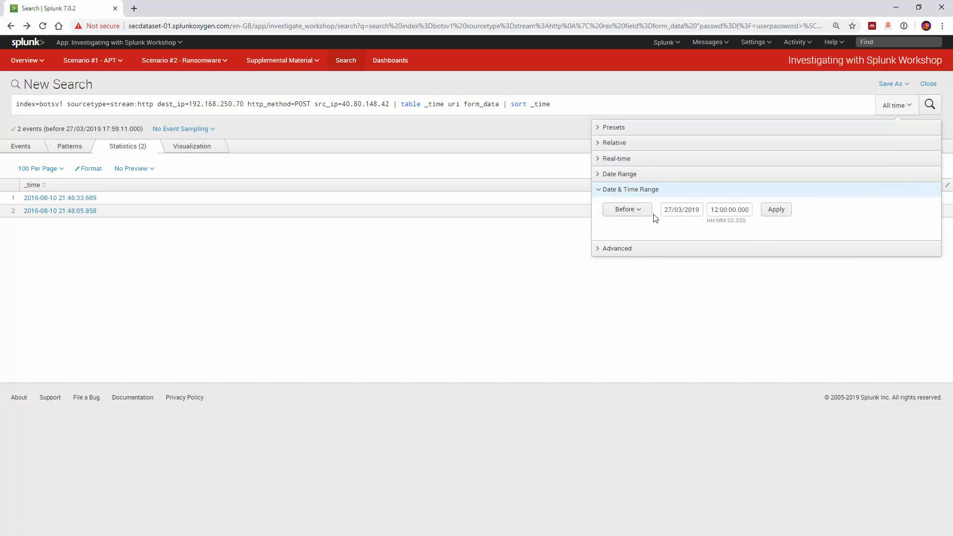
click(645, 213)
click(612, 255)
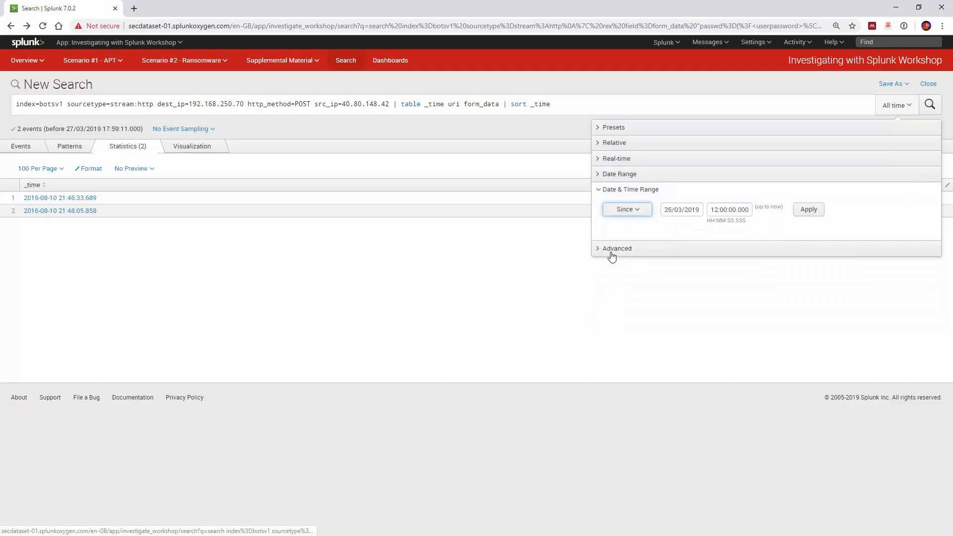
click(671, 210)
key(BackSpace)
key(BackSpace)
text(1)
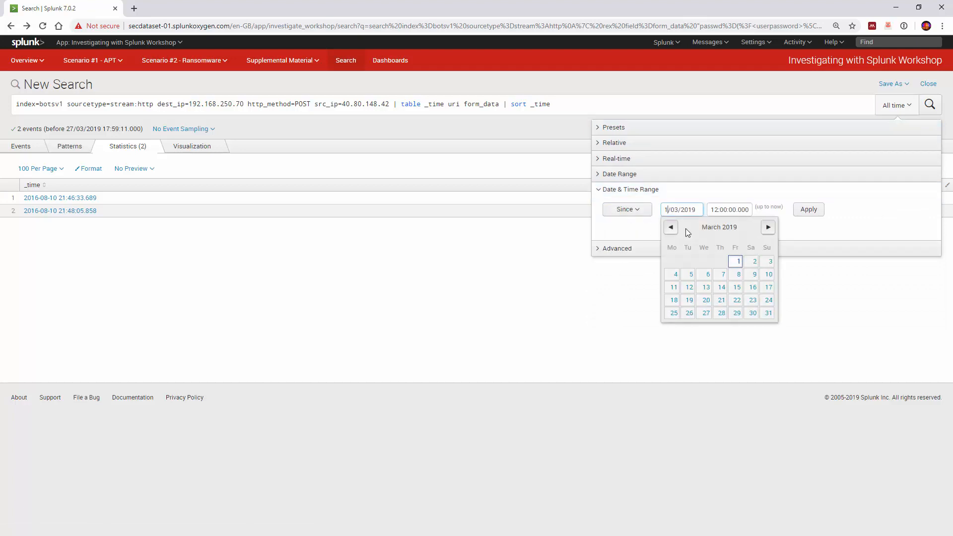
text(0/08)
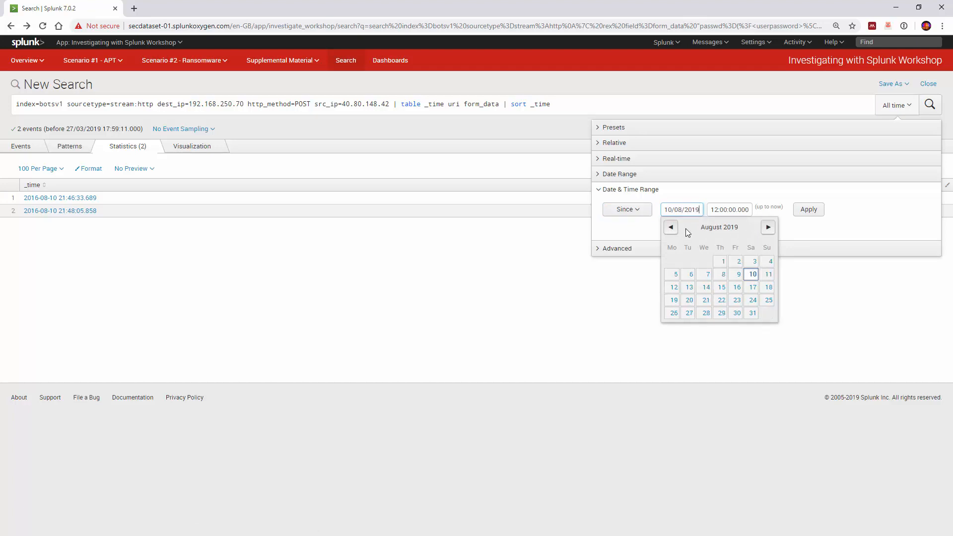
key(BackSpace)
text(6)
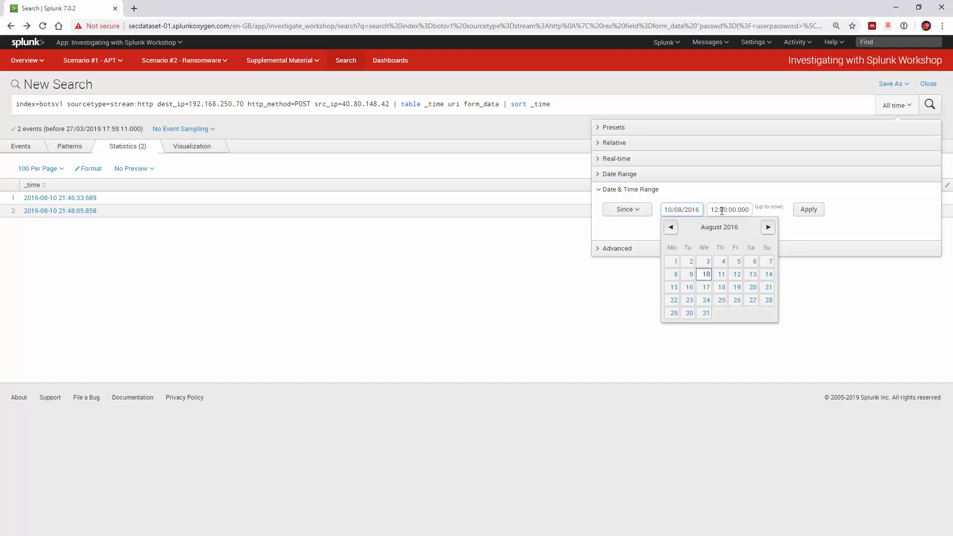
- Set the range's start time to 21:48:00.000 and apply it to the search
click(721, 211)
key(BackSpace)
text(21)
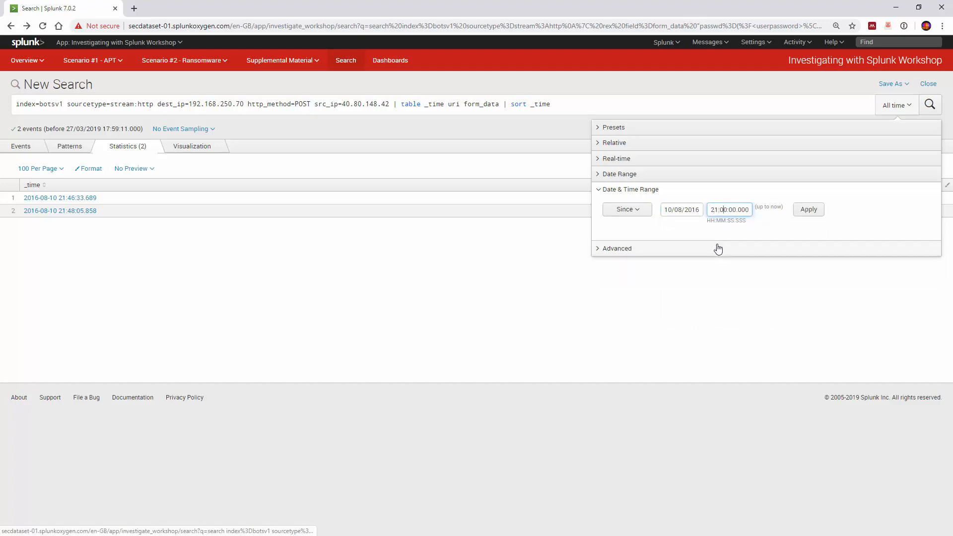
key(Delete)
key(Delete)
text(48)
click(808, 210)
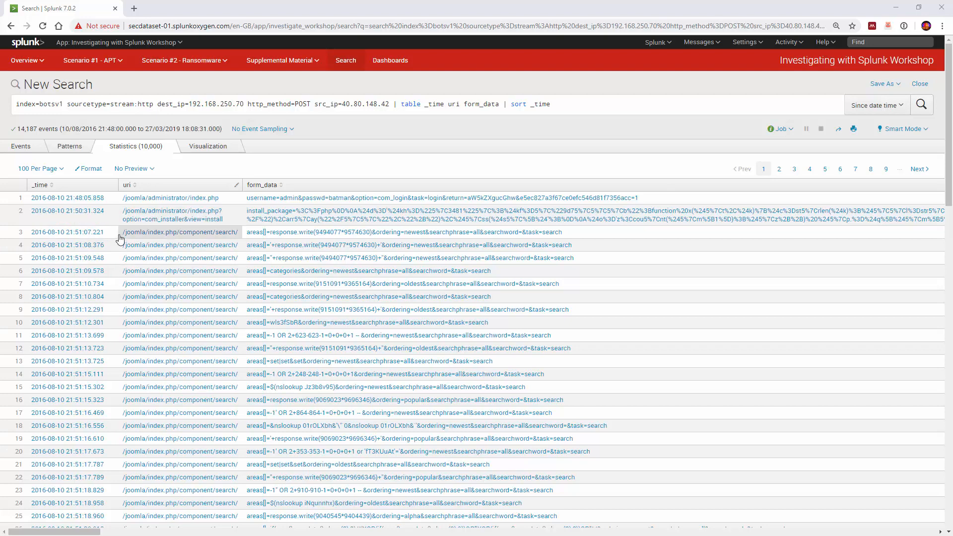
- Insert "| search uri != "/joomla/index.php/component/search/"" before the table command and run the query
drag(123, 234, 238, 241)
key(ctrl+c)
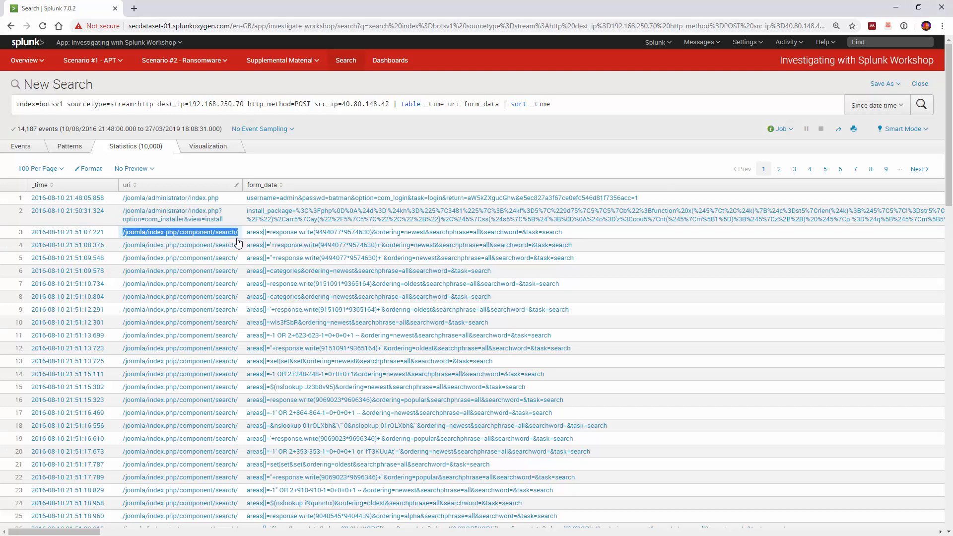
click(388, 106)
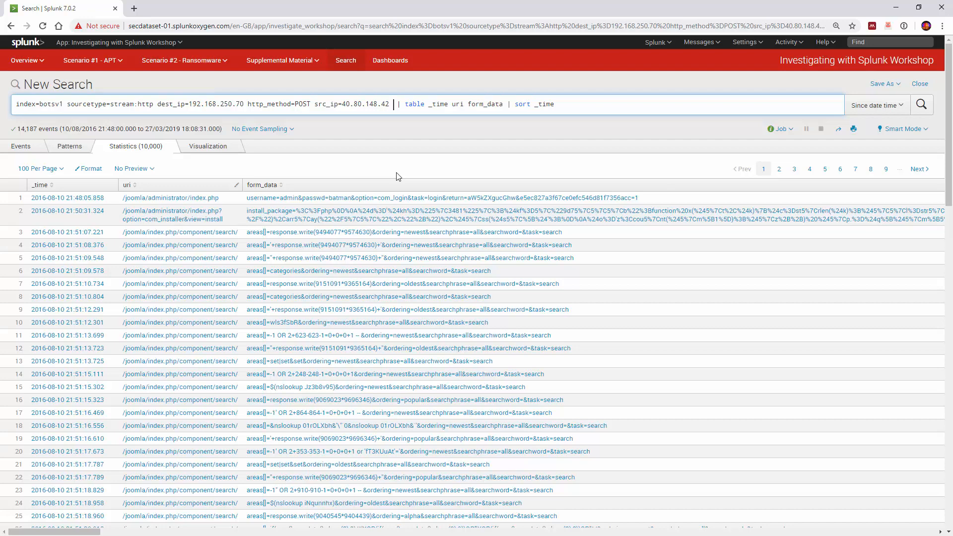
text(| search)
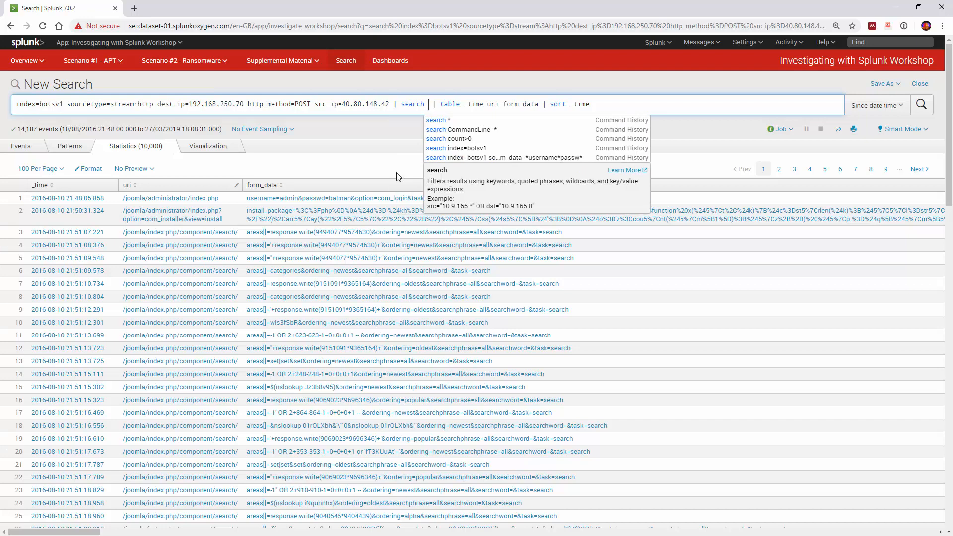
text(uri !=)
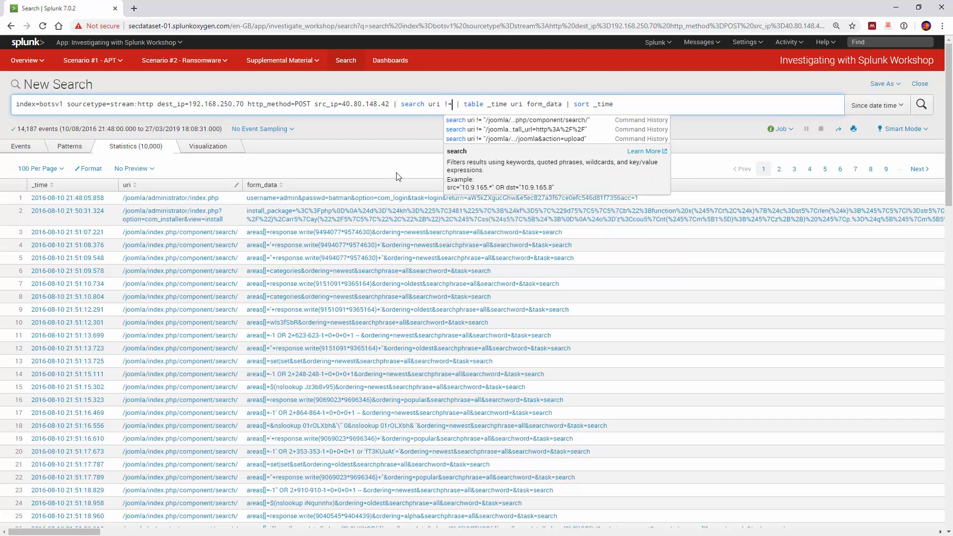
text( ")
key(ctrl+v)
text(")
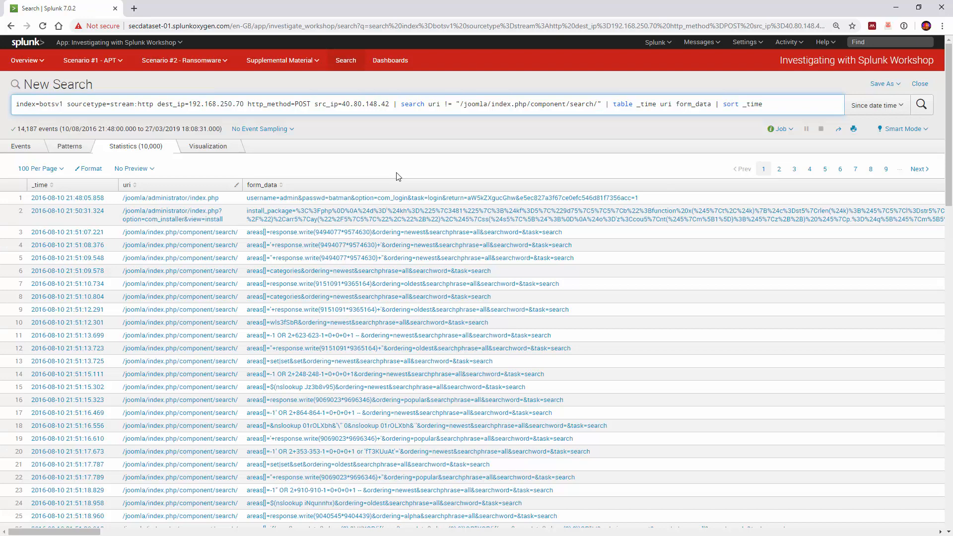
key(Return)
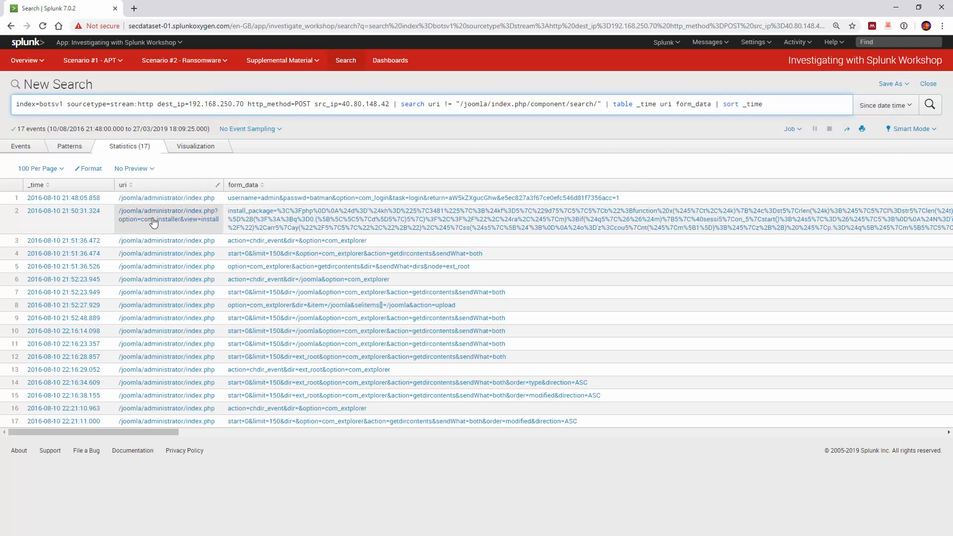
- View the events behind the install_package form data posted to the com_installer URI
click(250, 225)
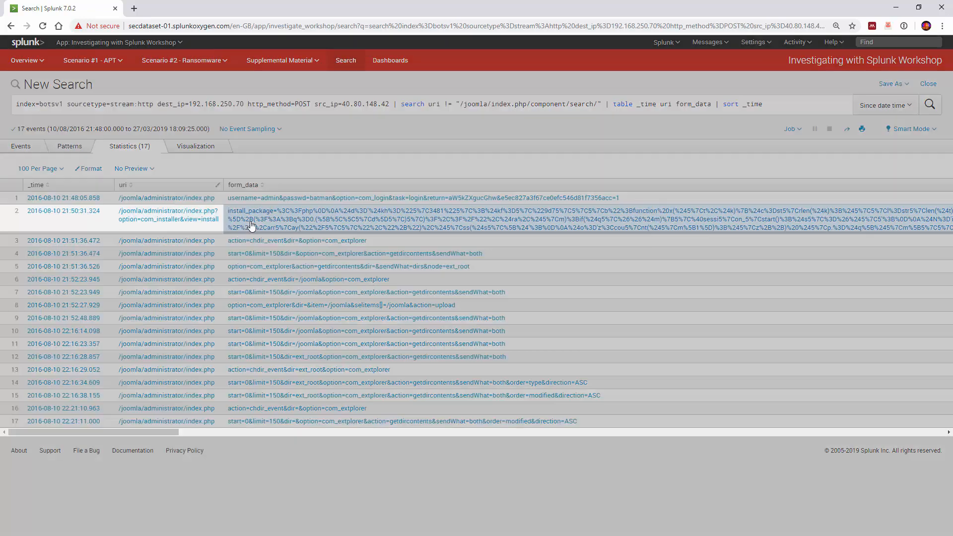
click(325, 216)
click(251, 221)
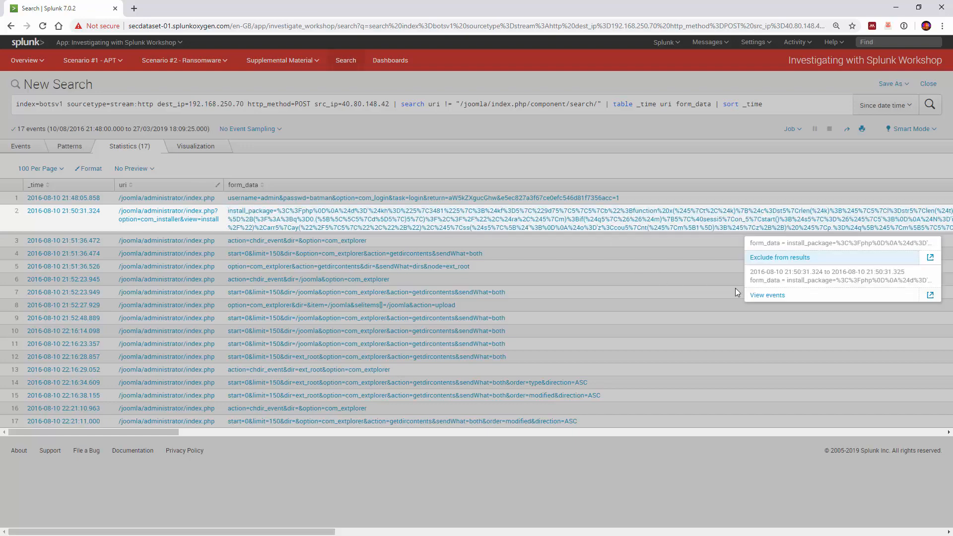
click(759, 295)
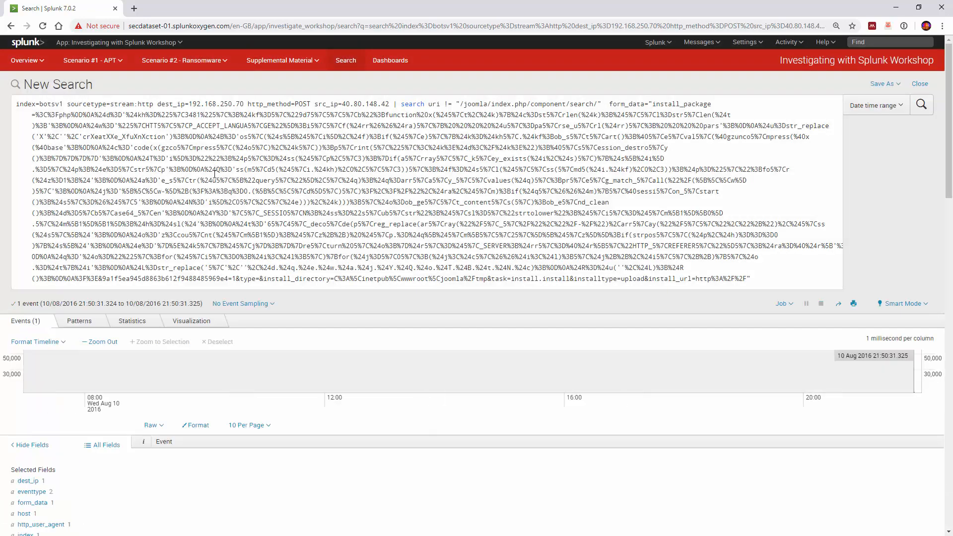
- Expand the install_package event and examine its fields from form_data down to src_content
scroll(214, 174, down, 5)
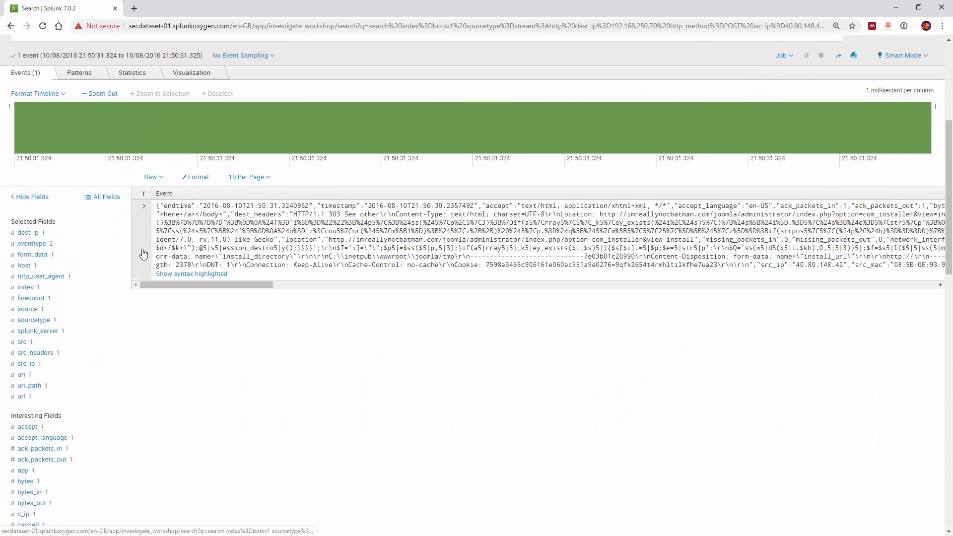
click(149, 262)
scroll(243, 257, down, 3)
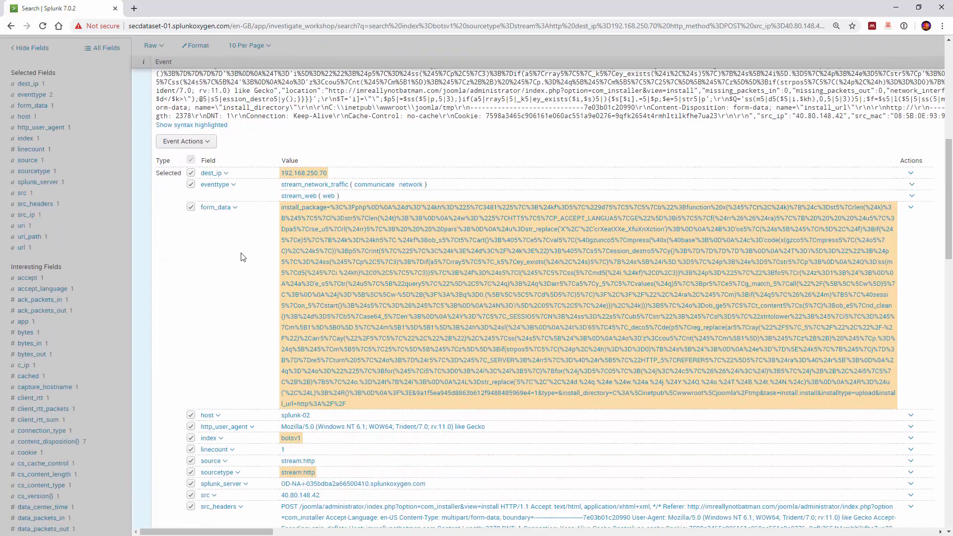
scroll(244, 258, down, 3)
scroll(377, 258, up, 1)
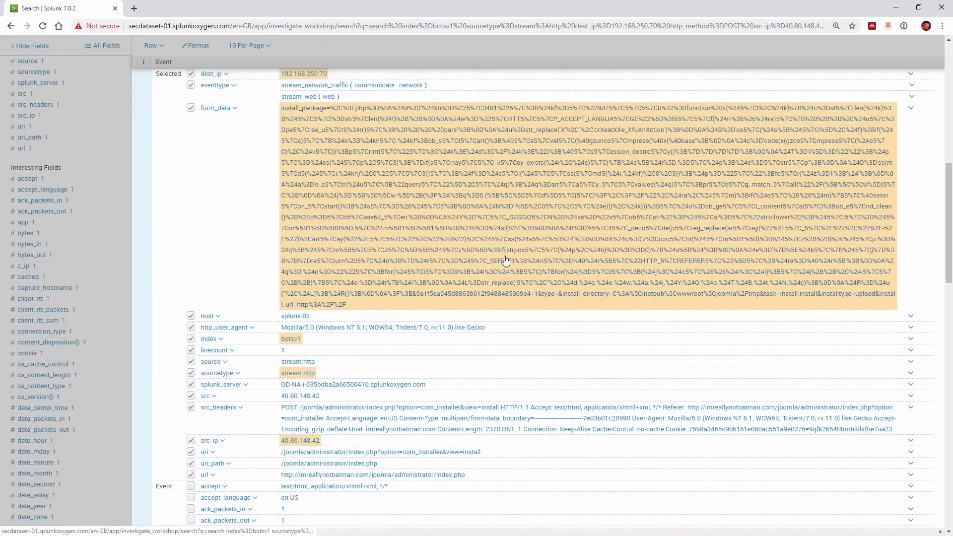
scroll(376, 233, down, 4)
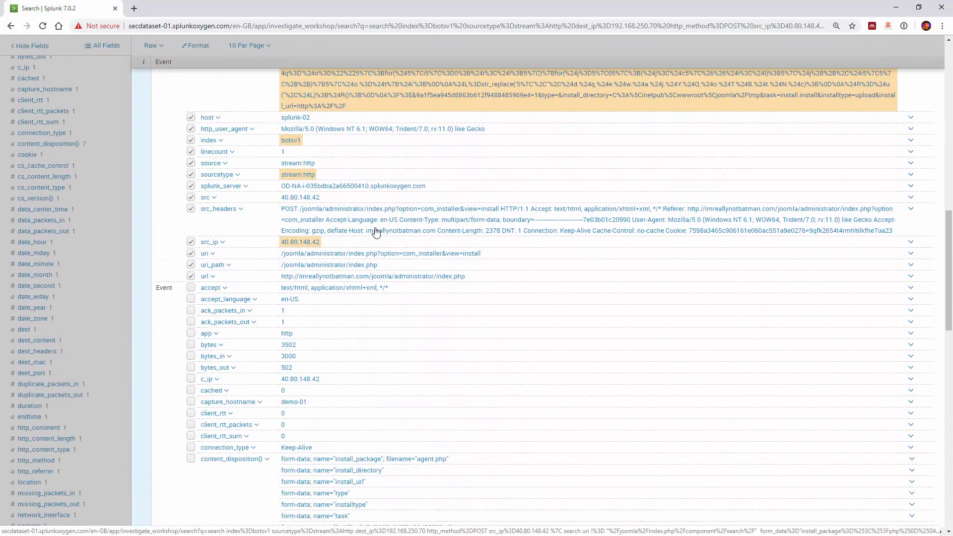
scroll(377, 231, down, 10)
scroll(382, 226, down, 6)
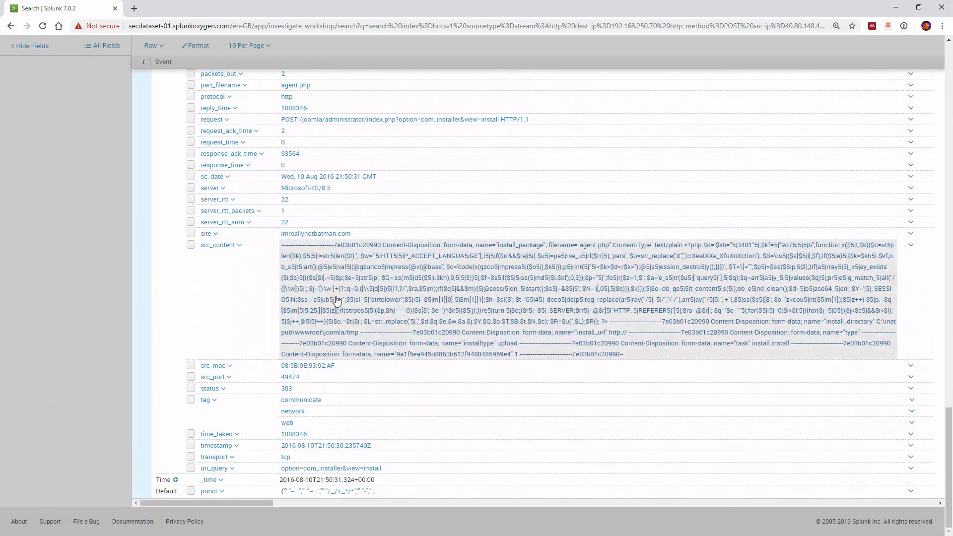
- Open the value summary of the src_content field, read the posted content, and close the summary
click(336, 299)
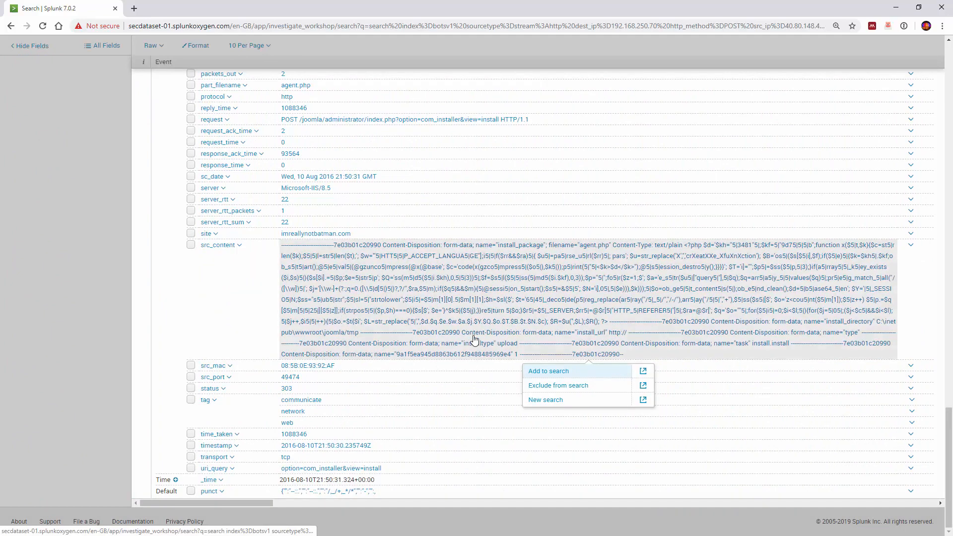
click(234, 246)
scroll(242, 284, down, 4)
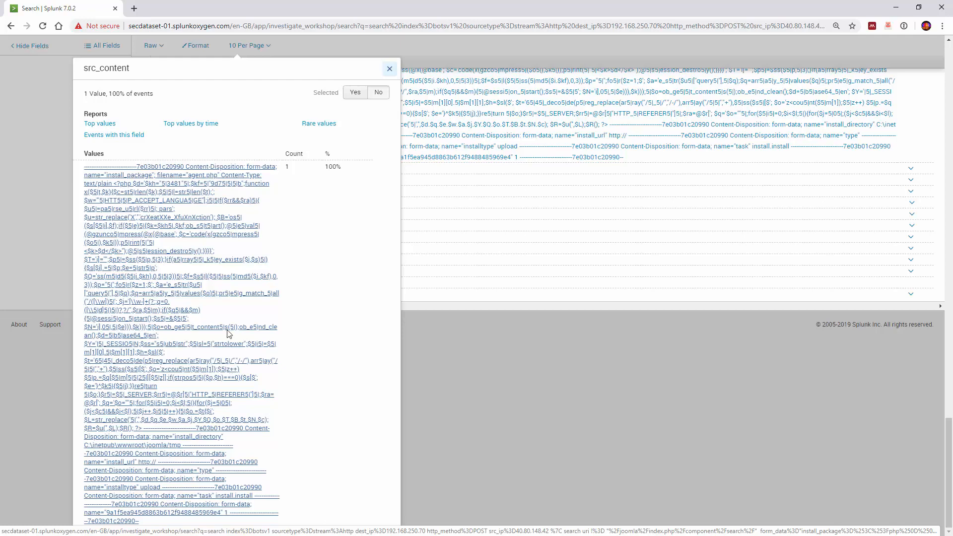
click(476, 58)
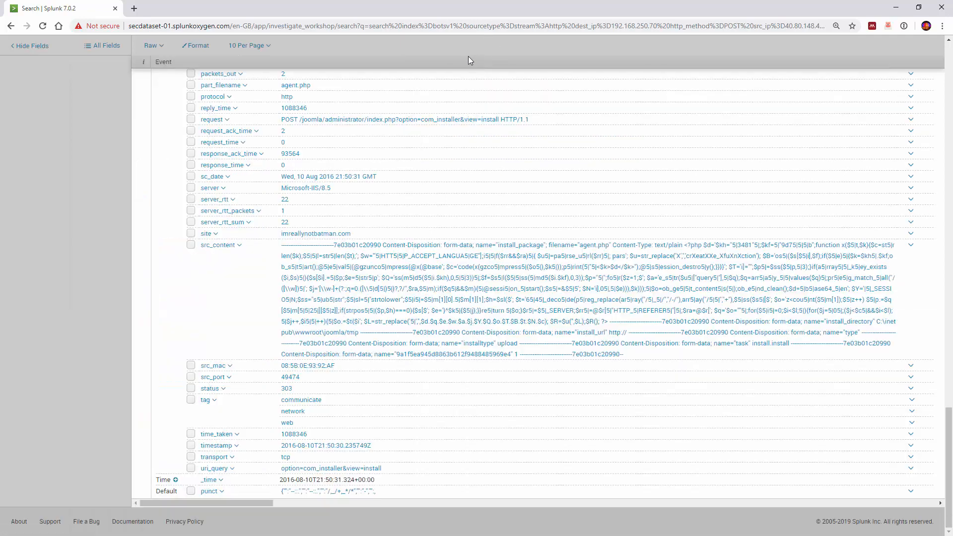
- Return to the results table and view the events behind the form data containing action=upload
scroll(201, 146, up, 20)
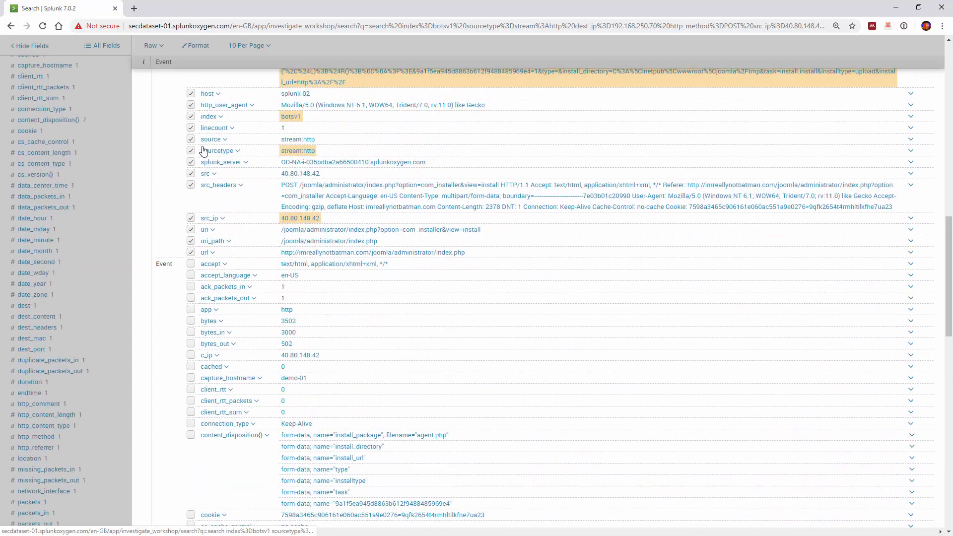
scroll(128, 137, up, 5)
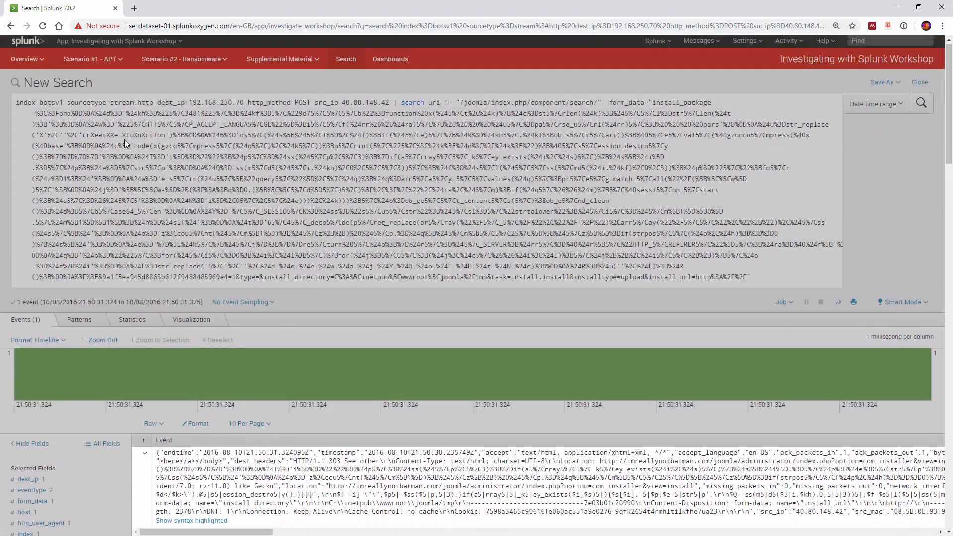
click(14, 25)
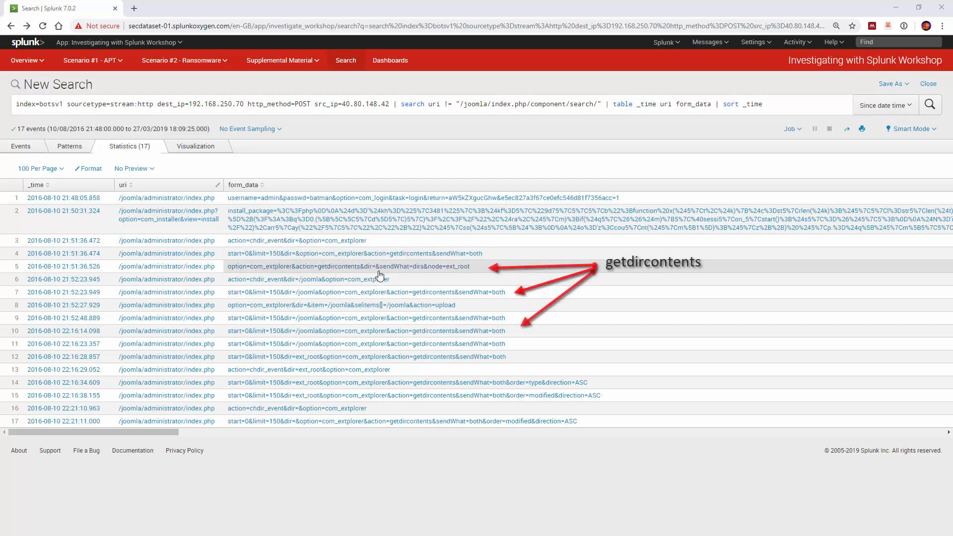
click(420, 314)
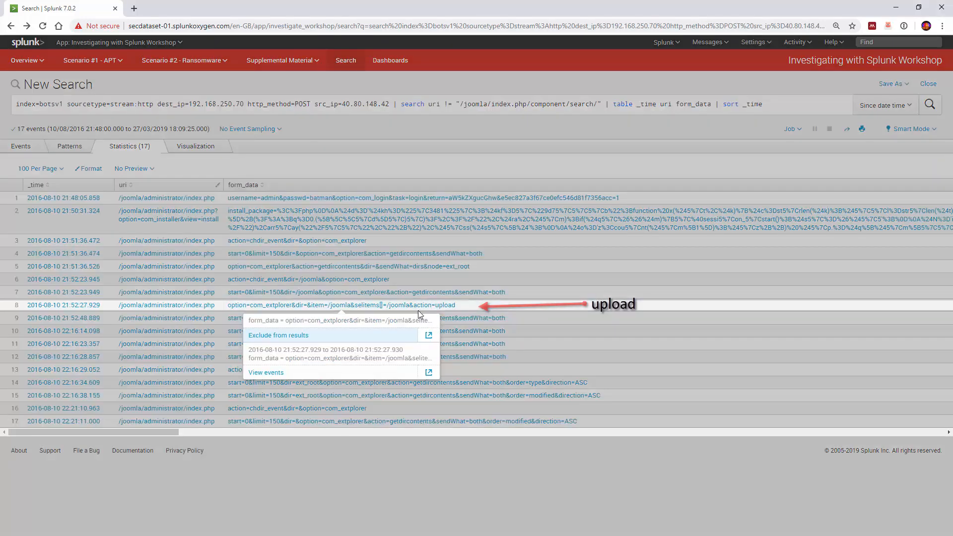
click(287, 373)
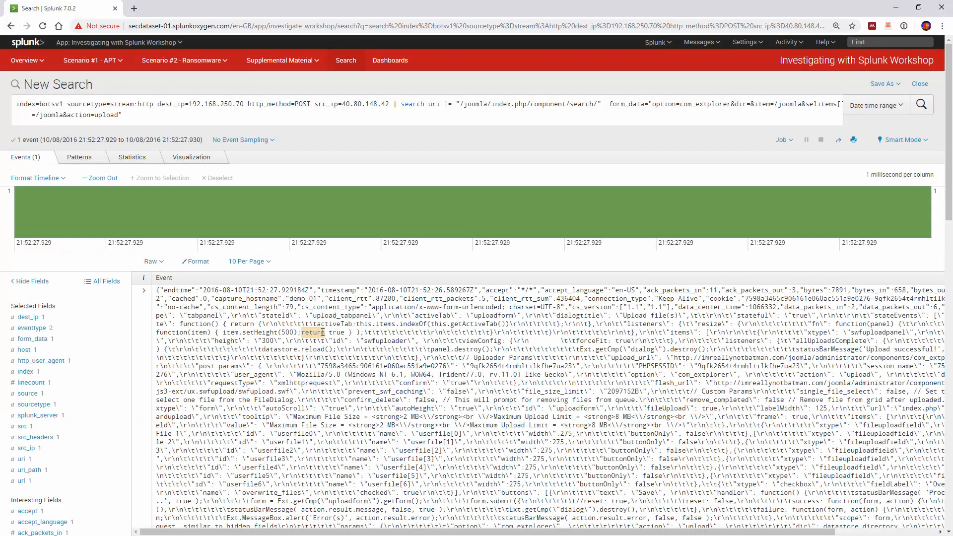
- Examine the raw text of the upload event, including its request details at the end
scroll(364, 252, down, 4)
scroll(365, 252, down, 3)
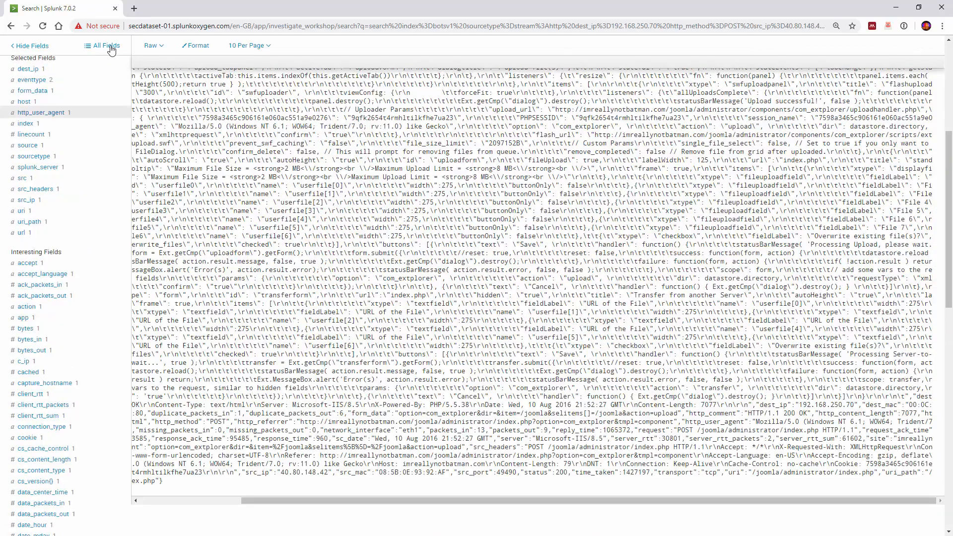
scroll(297, 208, up, 4)
scroll(266, 347, down, 5)
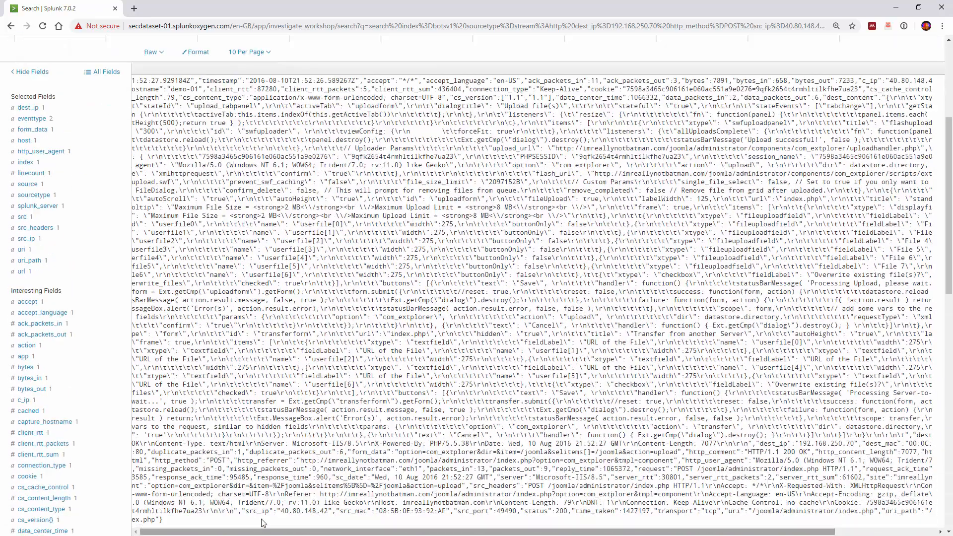
drag(260, 451, 150, 455)
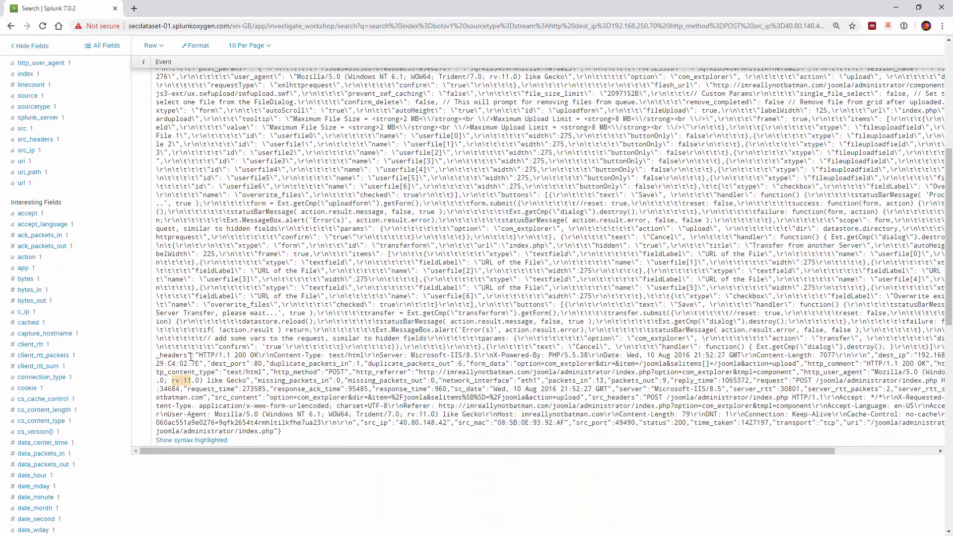
- Expand the upload event's details and examine its fields down to dest_content
scroll(186, 302, up, 4)
scroll(189, 262, down, 10)
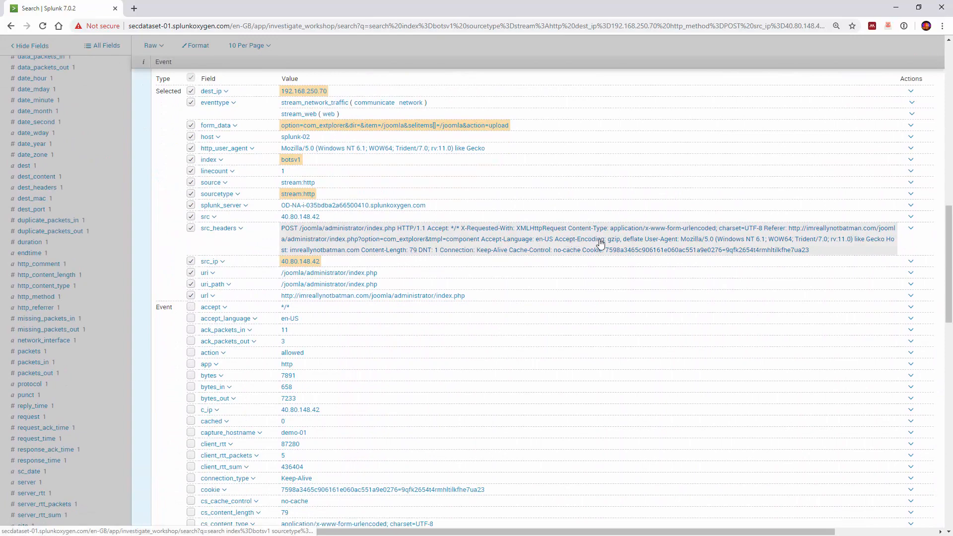
scroll(585, 263, down, 3)
scroll(572, 267, down, 5)
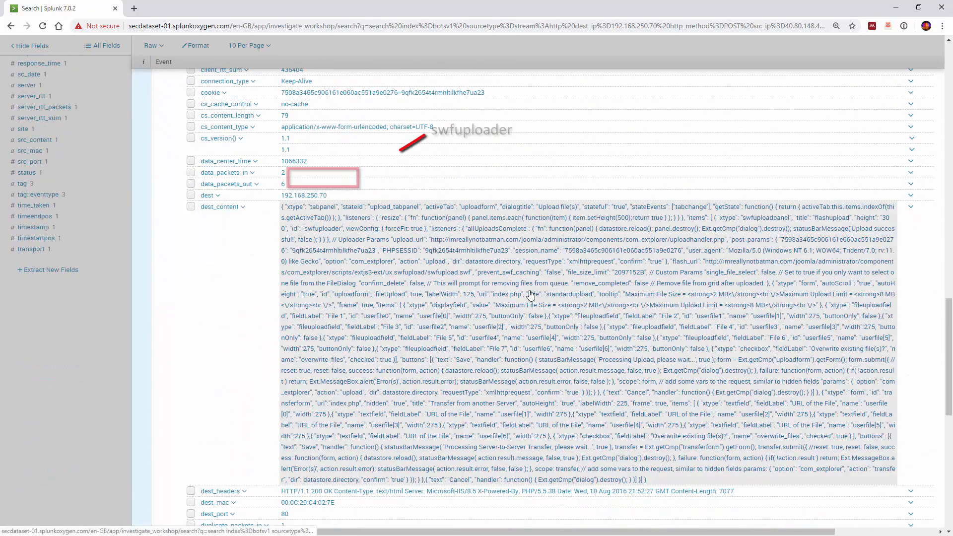
scroll(531, 294, down, 1)
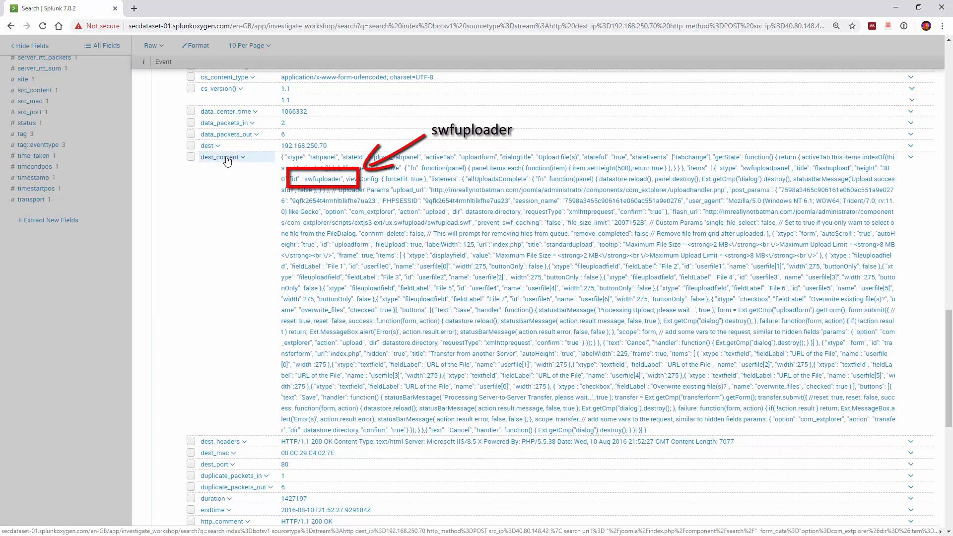
- Open the dest_content field's value summary, read the upload form code, then close the summary and collapse the event
click(219, 157)
scroll(252, 231, down, 3)
scroll(252, 231, down, 5)
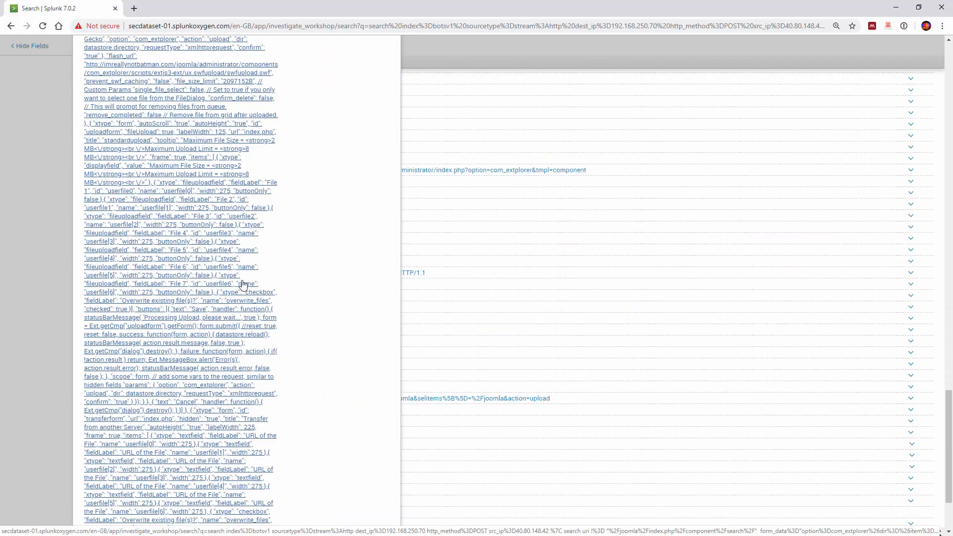
scroll(214, 260, down, 3)
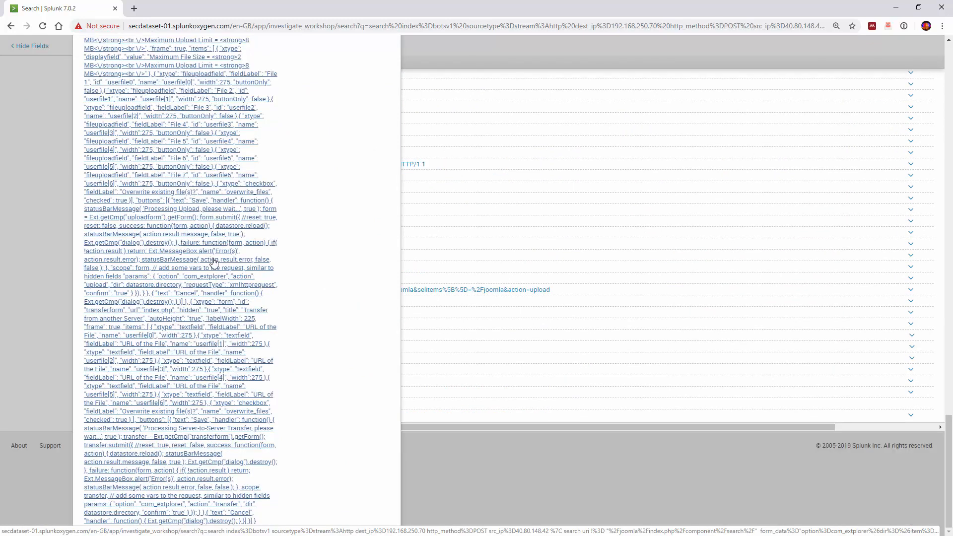
scroll(198, 334, up, 5)
scroll(198, 333, up, 1)
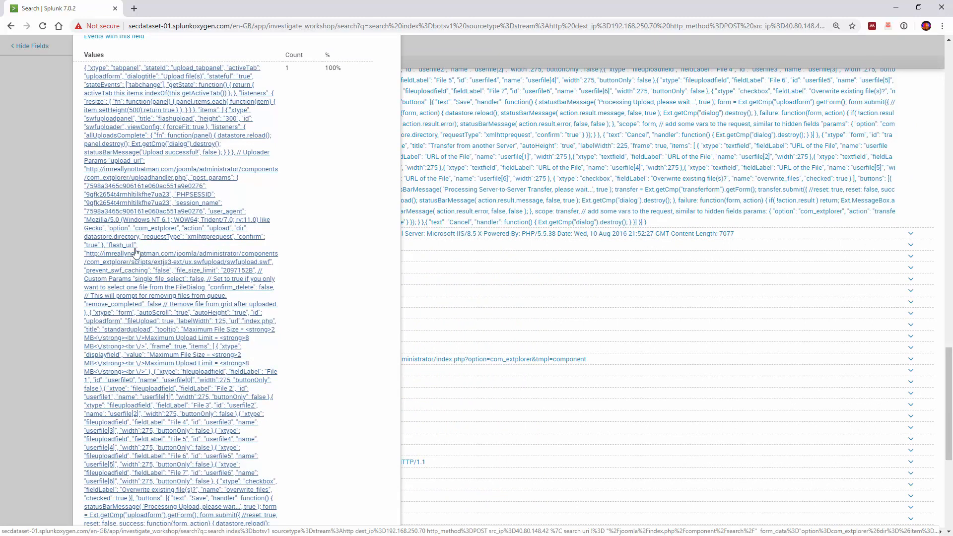
scroll(121, 251, down, 2)
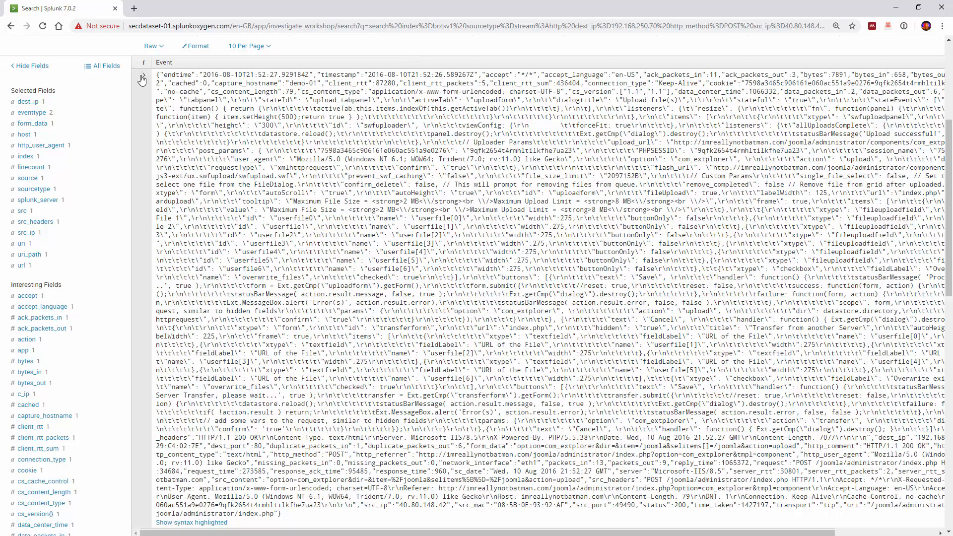
scroll(82, 52, up, 2)
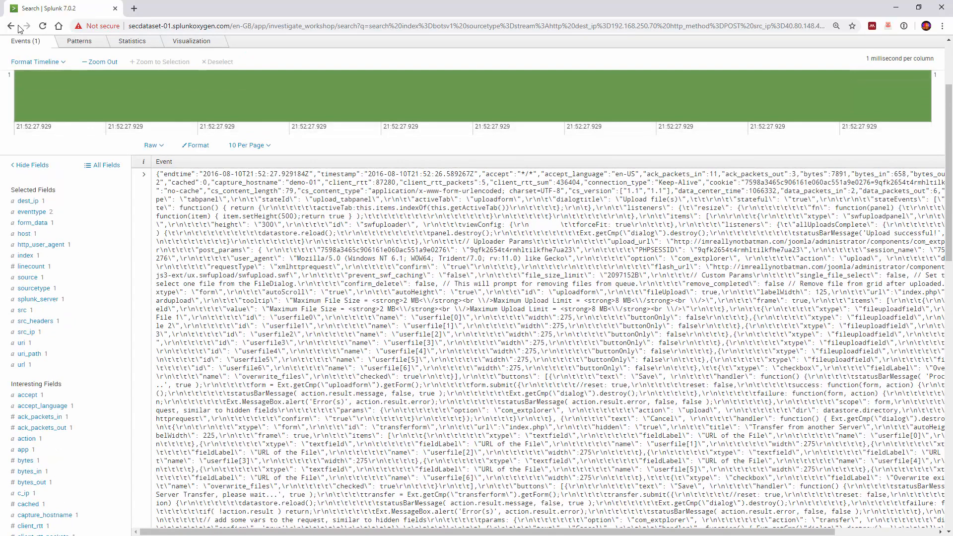
- Return to the results table and remove everything after dest_ip=192.168.250.70 from the search query
click(10, 27)
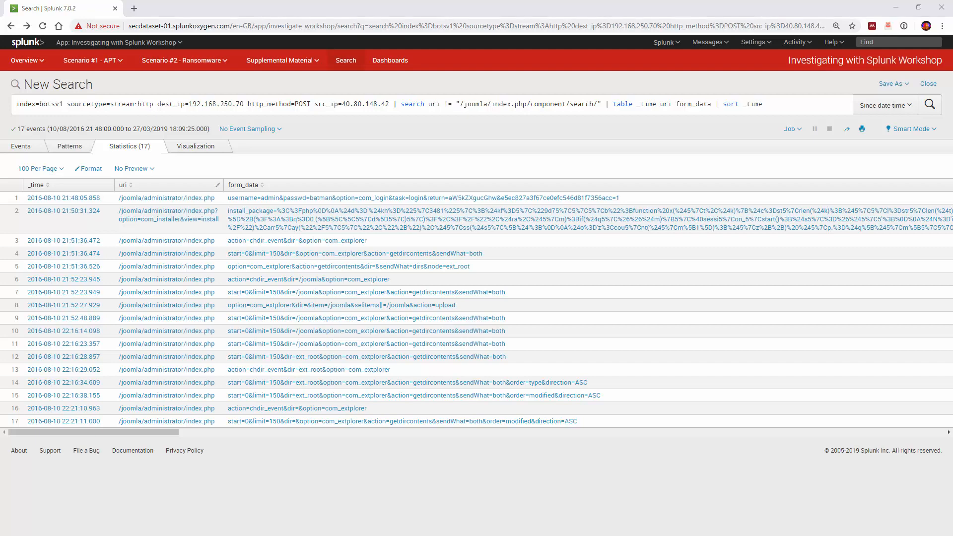
click(222, 108)
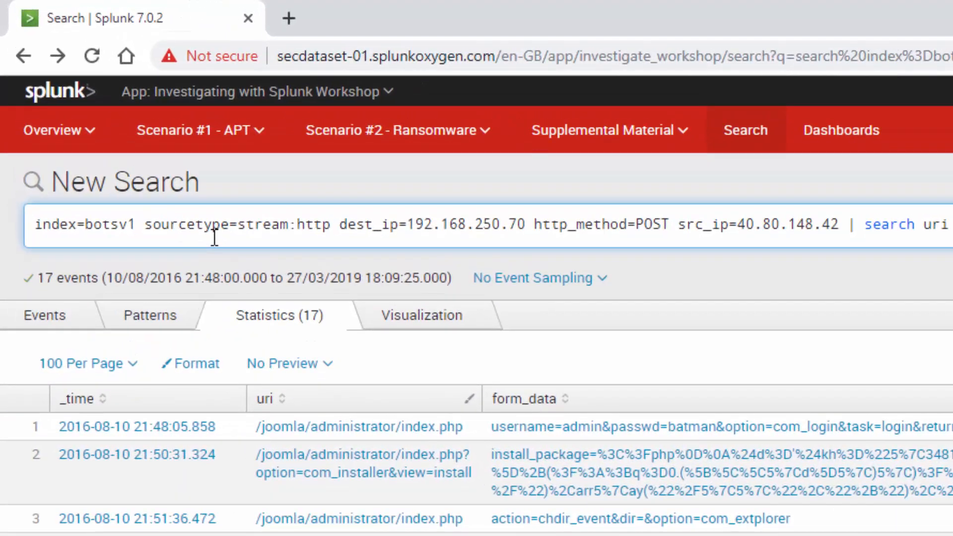
key(Right)
key(Right)
key(Right)
key(Right)
key(Right)
key(Right)
key(Right)
key(Right)
key(Right)
key(Right)
key(Right)
key(Right)
key(Right)
key(Right)
key(Right)
key(Right)
key(Right)
key(Right)
key(Right)
key(ctrl+Right)
key(ctrl+Right)
key(ctrl+Right)
key(shift+End)
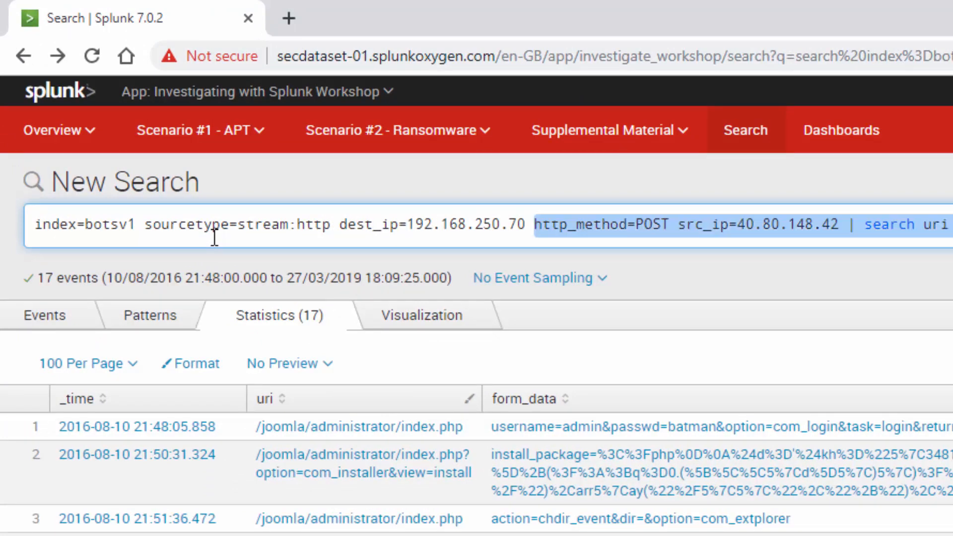
key(Delete)
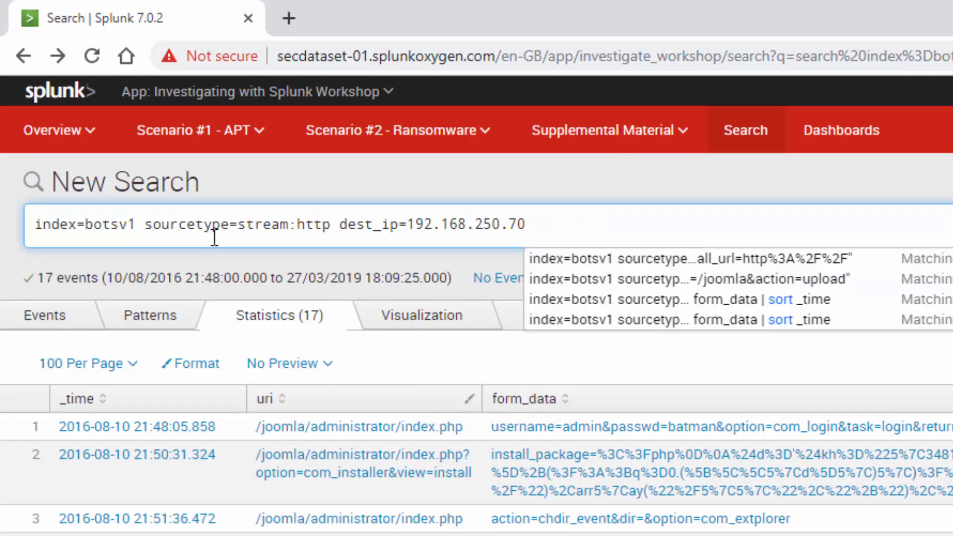
- Add *.exe to the end of the search query and run it
text(*,)
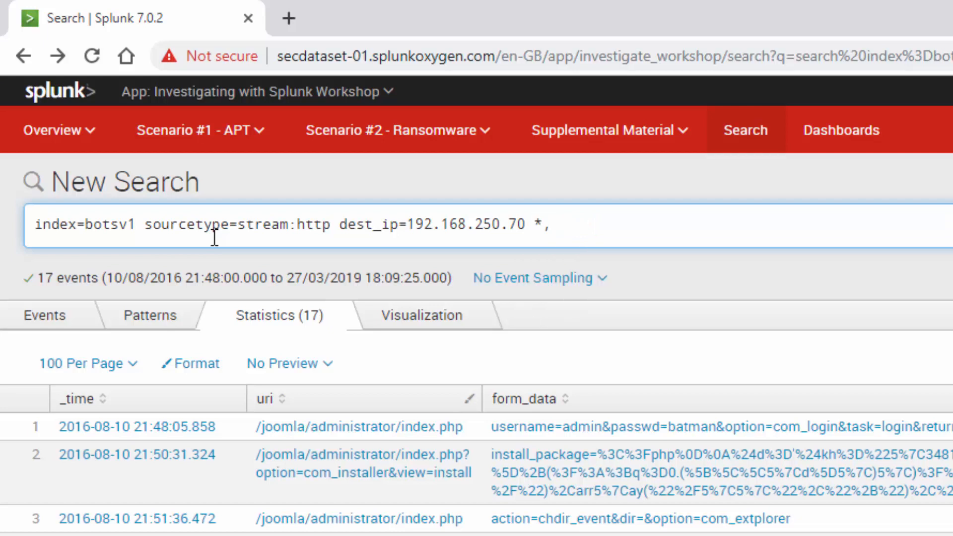
key(BackSpace)
text(.exe)
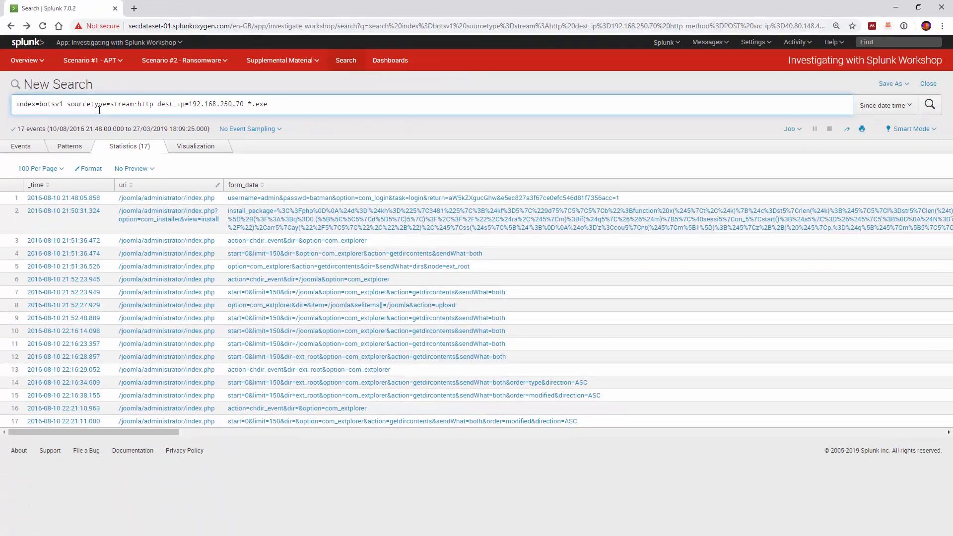
key(Return)
- Examine the raw text of the events matching *.exe, including the upload event with the binary content
scroll(278, 239, down, 1)
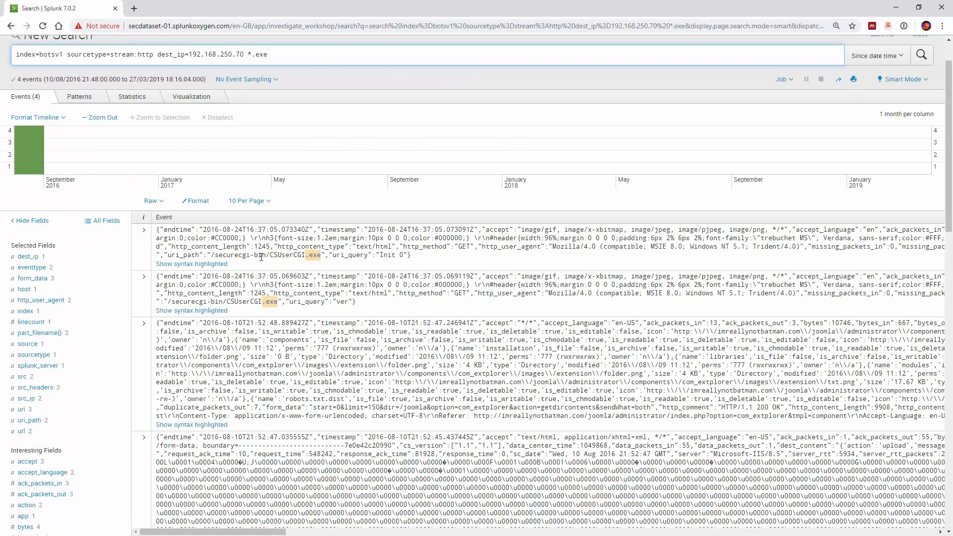
scroll(260, 298, down, 2)
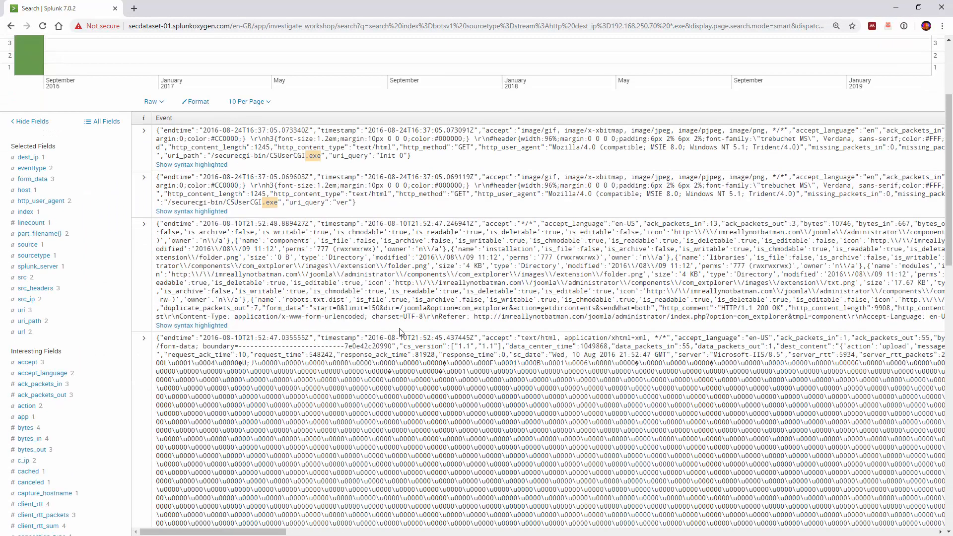
scroll(572, 324, down, 2)
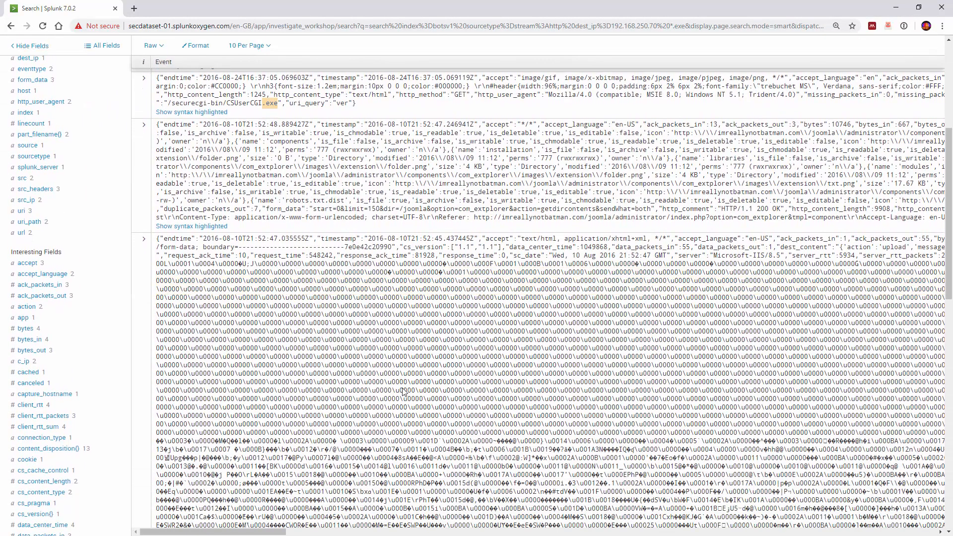
scroll(403, 392, down, 3)
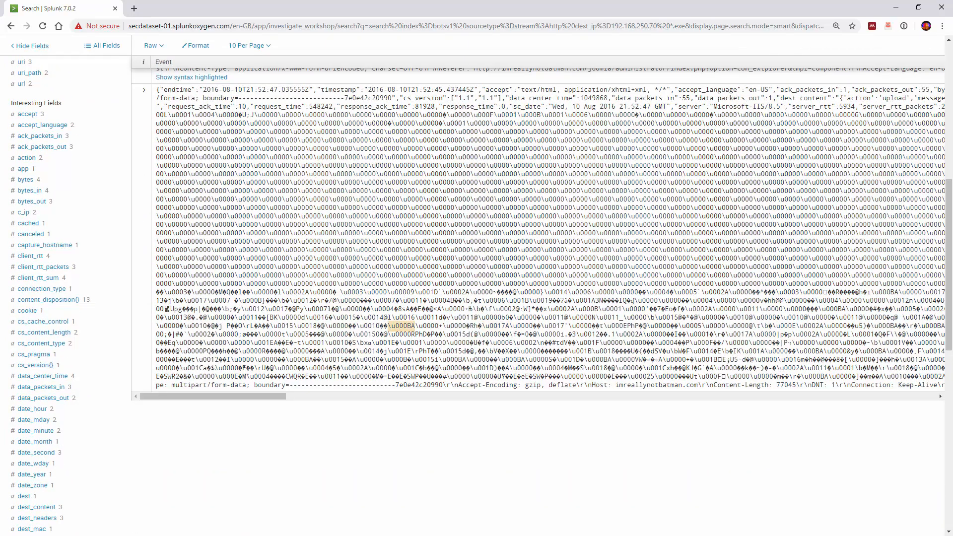
scroll(298, 415, down, 1)
scroll(180, 283, up, 4)
scroll(180, 283, up, 5)
scroll(139, 258, down, 4)
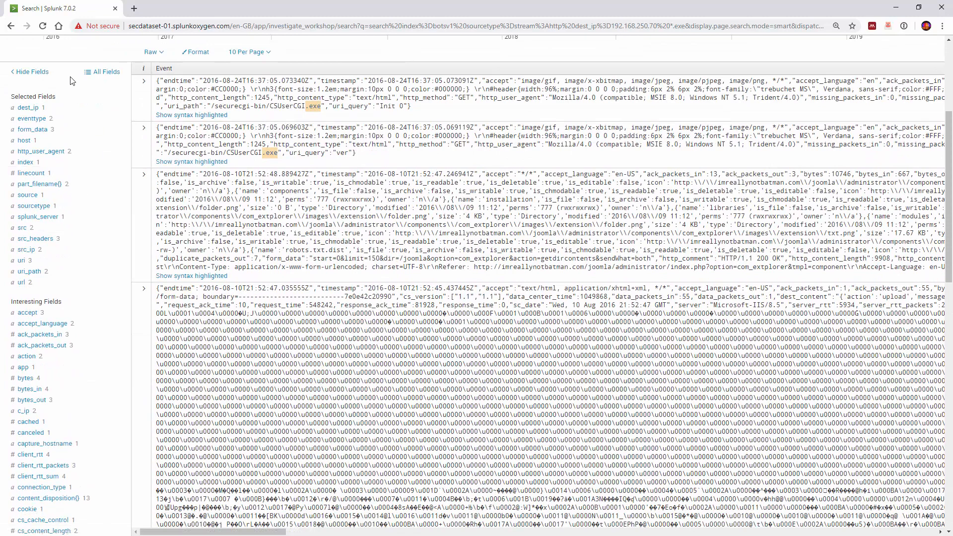
- View the value summary of the part_filename{} field to identify the uploaded files
click(33, 188)
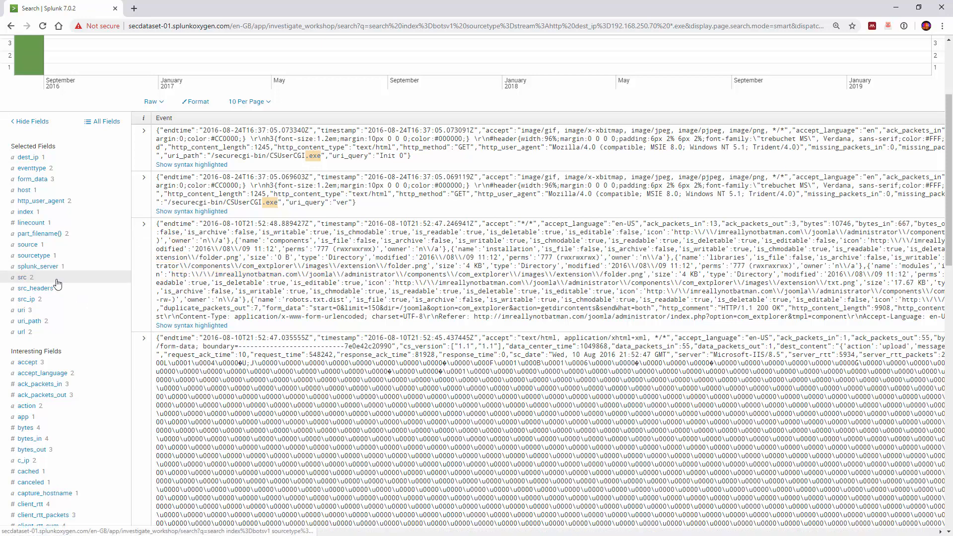
scroll(4, 311, down, 1)
scroll(4, 312, down, 1)
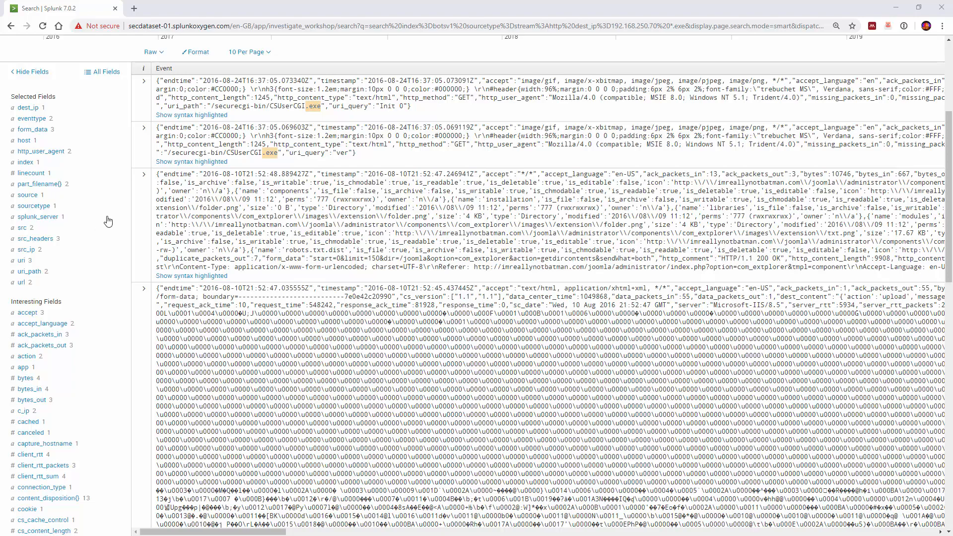
- Replace the search query with "index=botsv1 3791.exe | sort _time" and run it
scroll(173, 220, up, 4)
drag(67, 104, 357, 110)
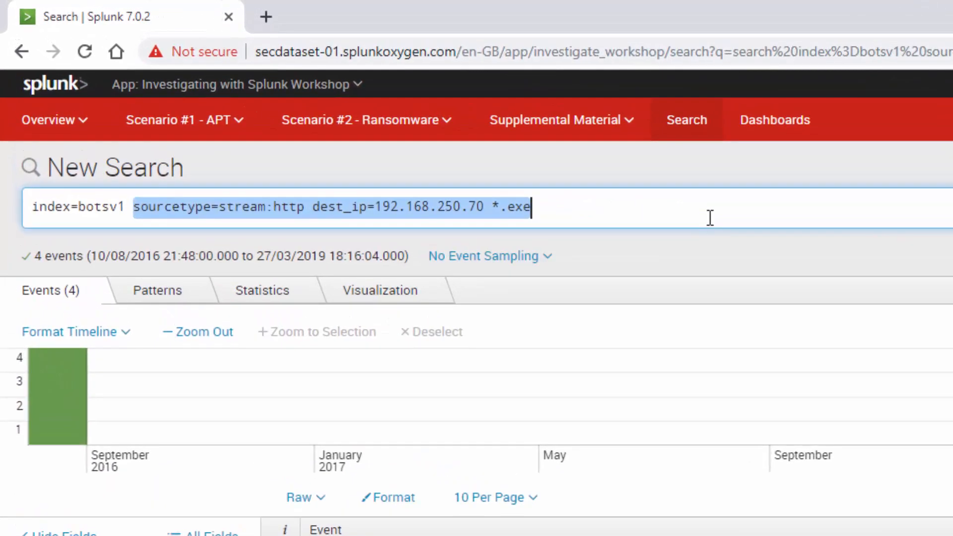
key(BackSpace)
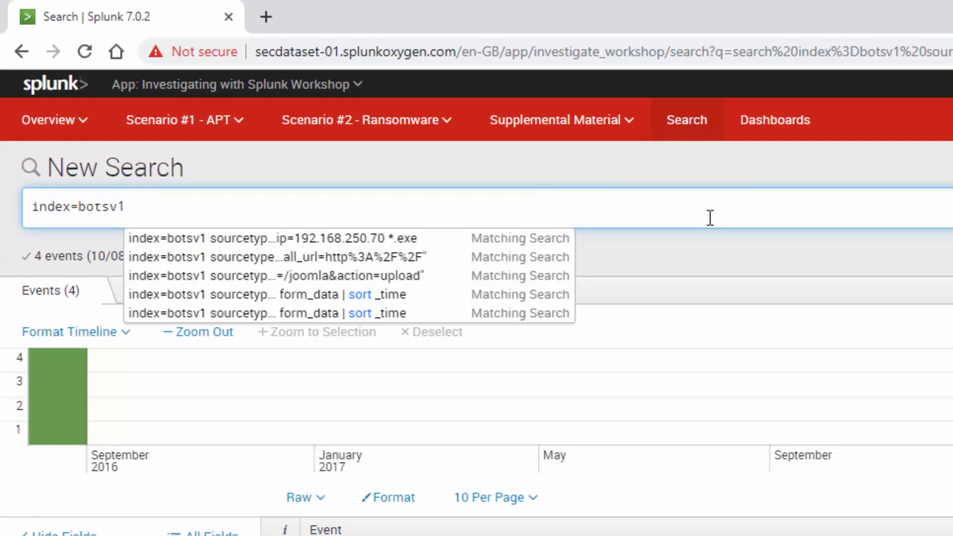
text(3791.exe )
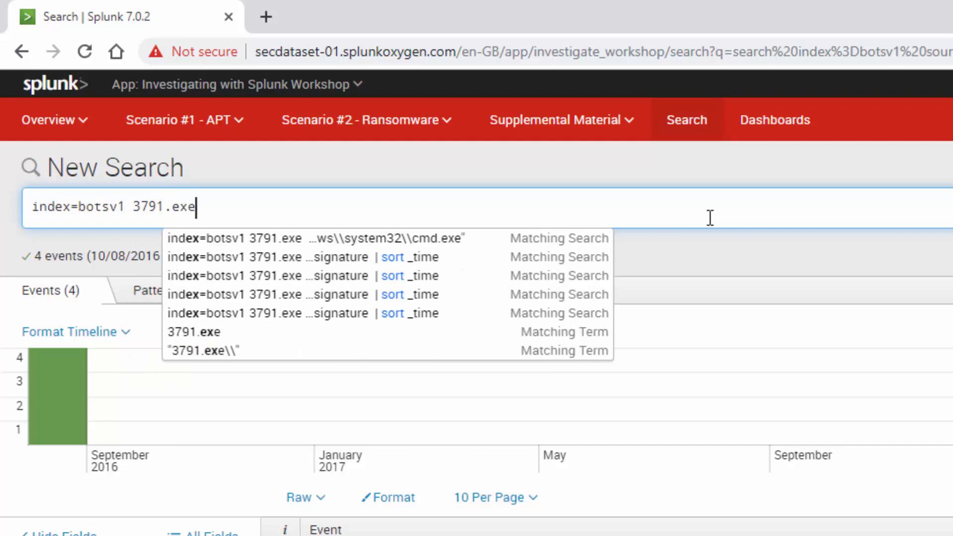
text(| s)
key(BackSpace)
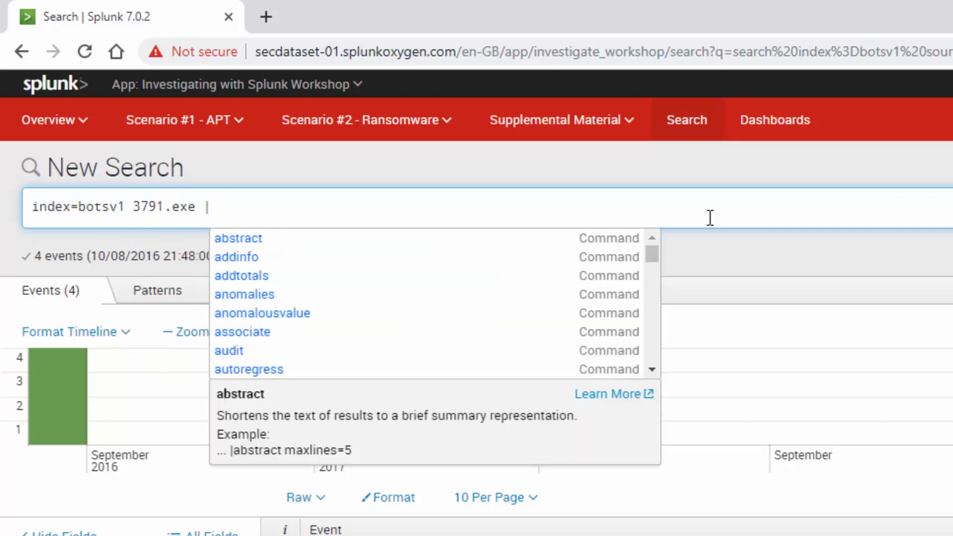
text(sort )
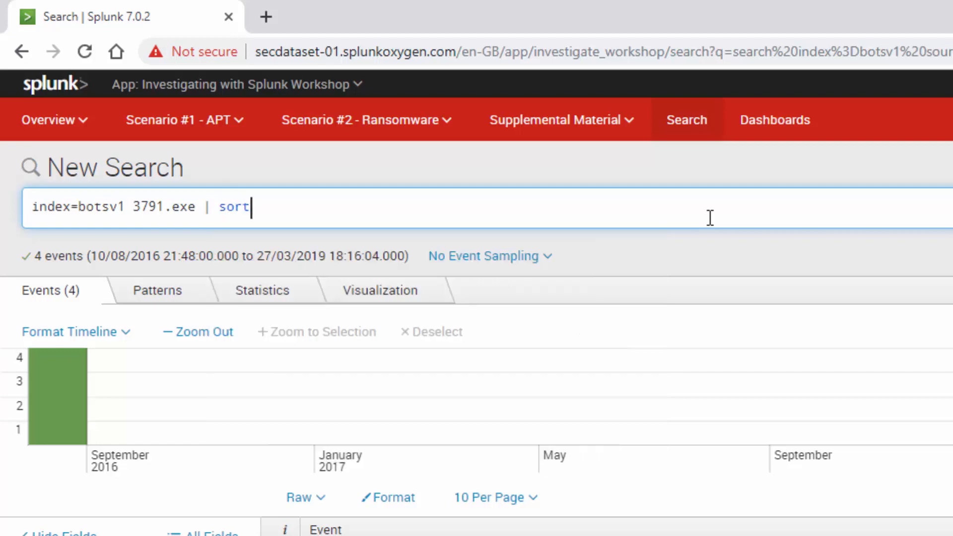
text(_time)
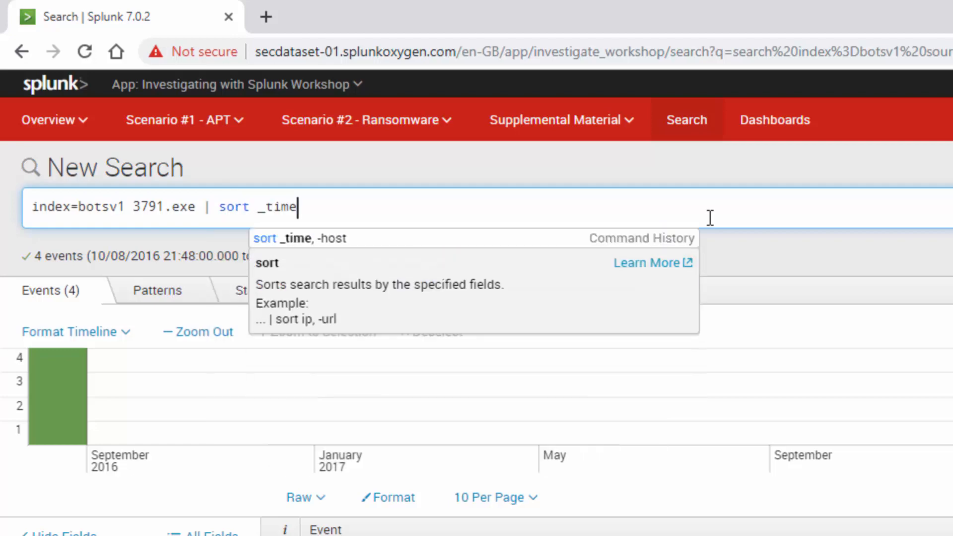
key(Return)
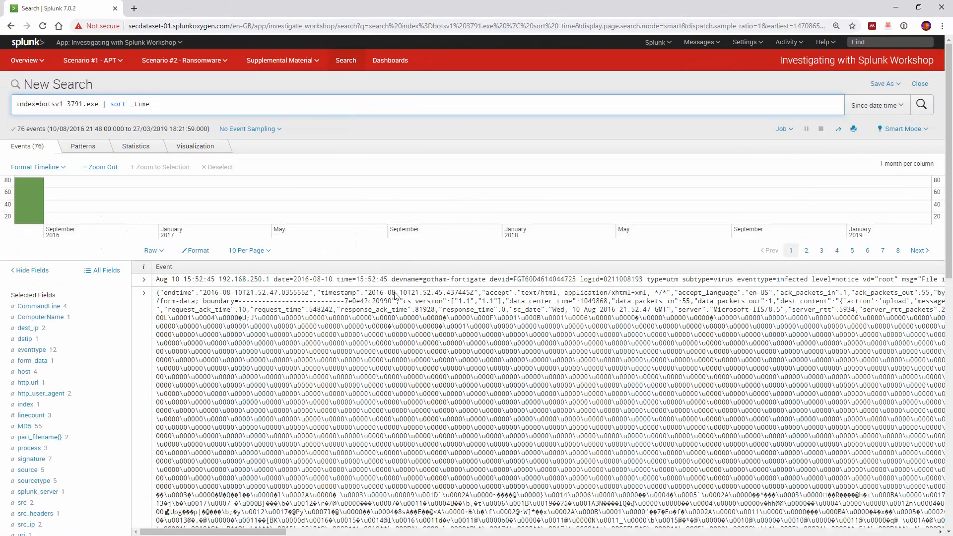
- Expand the first event, from the gotham-fortigate firewall, and examine its fields, including signature, file_hash and file_name
scroll(321, 366, down, 4)
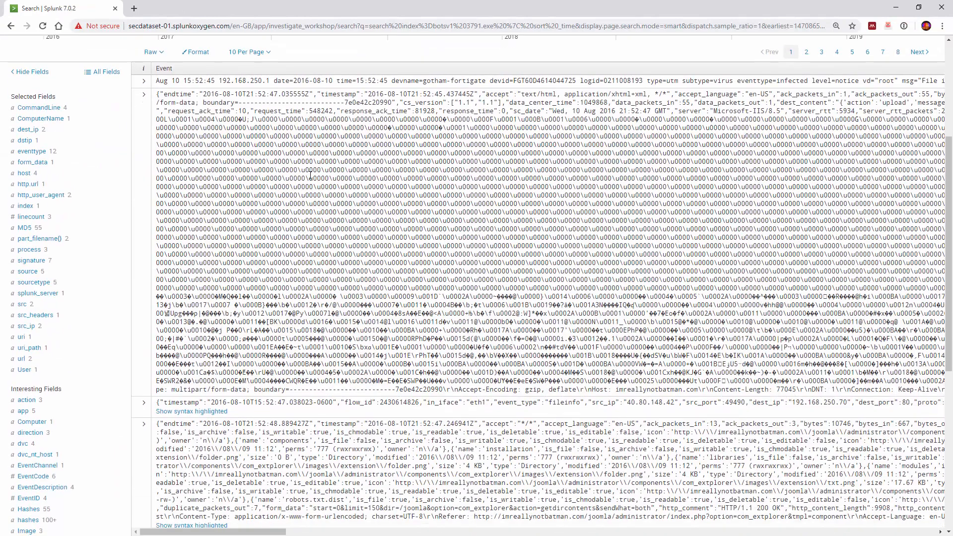
scroll(310, 177, up, 2)
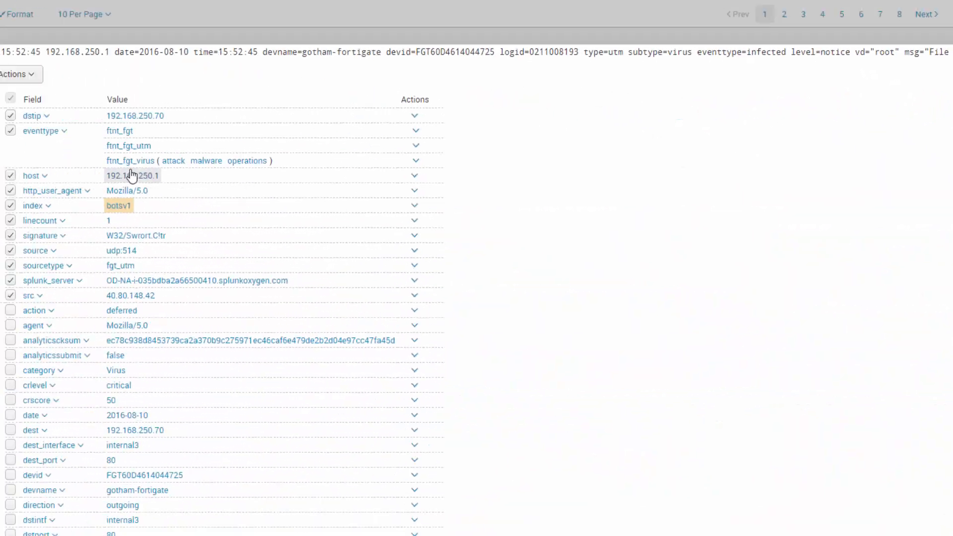
scroll(383, 304, down, 2)
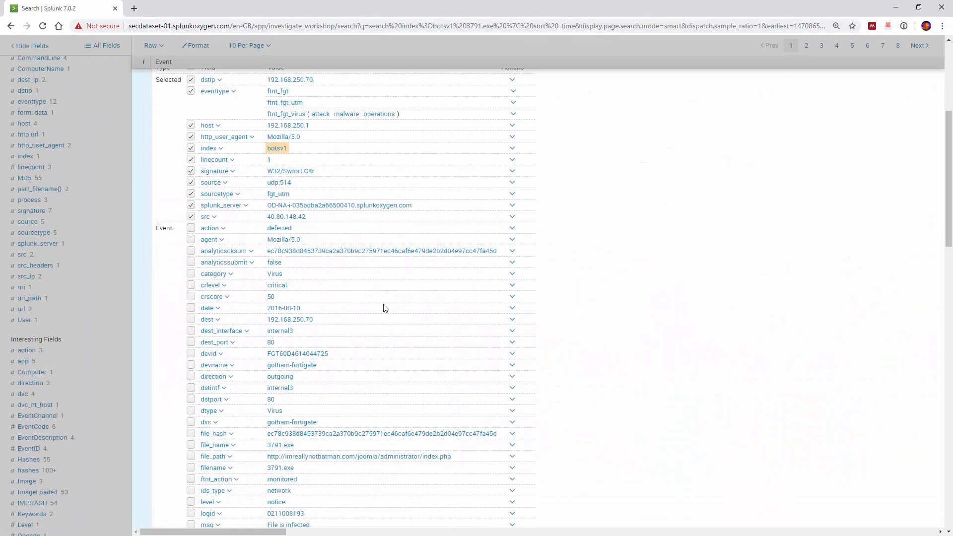
scroll(385, 309, down, 2)
scroll(386, 309, down, 2)
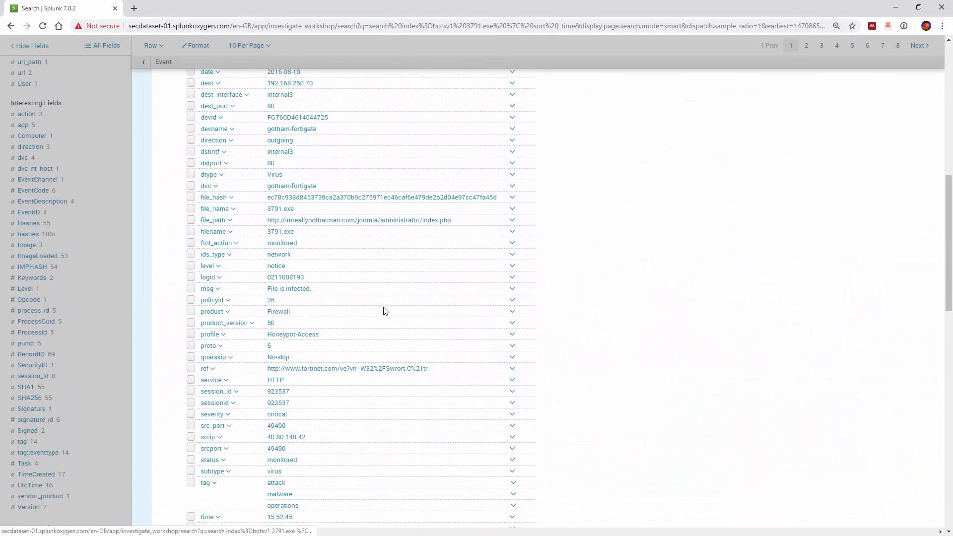
scroll(385, 311, up, 1)
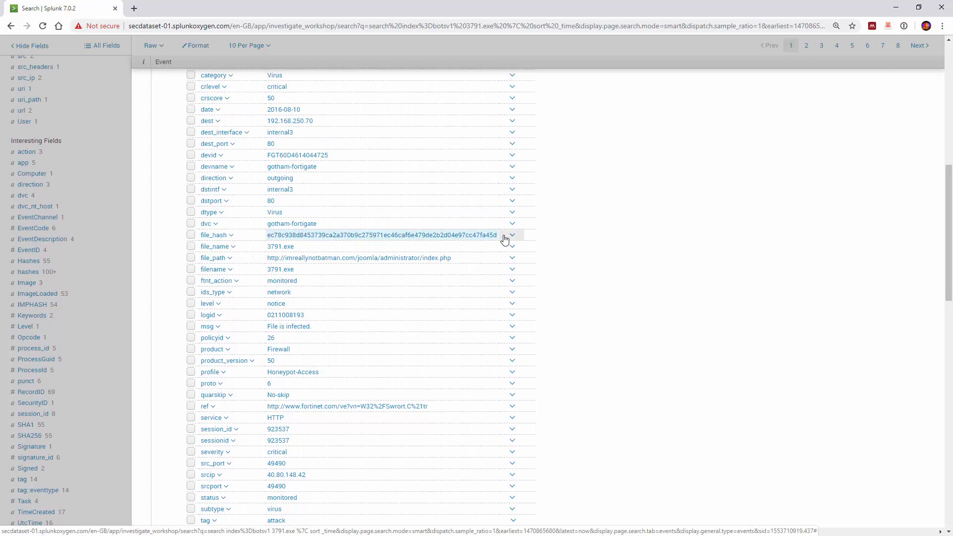
- Search Google for the event's file_hash value and check the VirusTotal report for that hash
drag(266, 237, 497, 236)
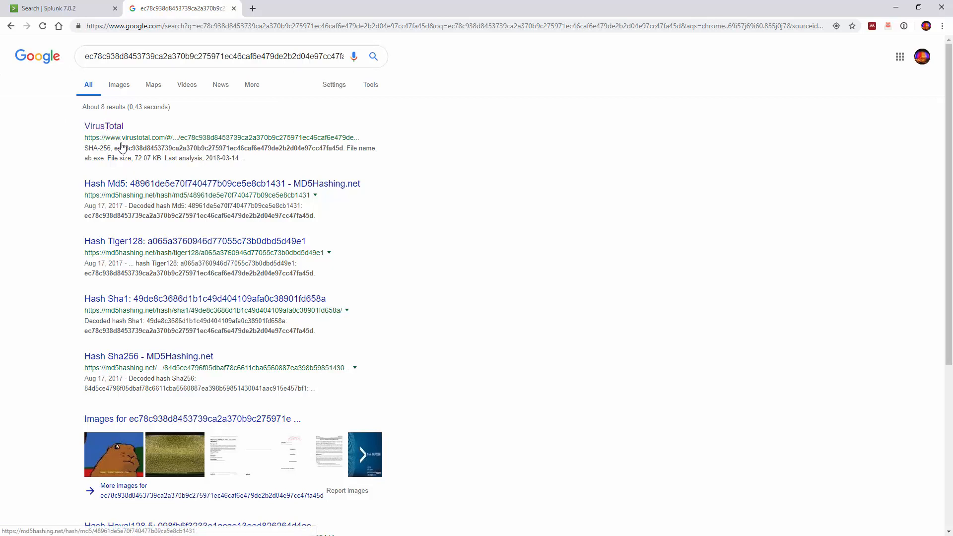
click(113, 128)
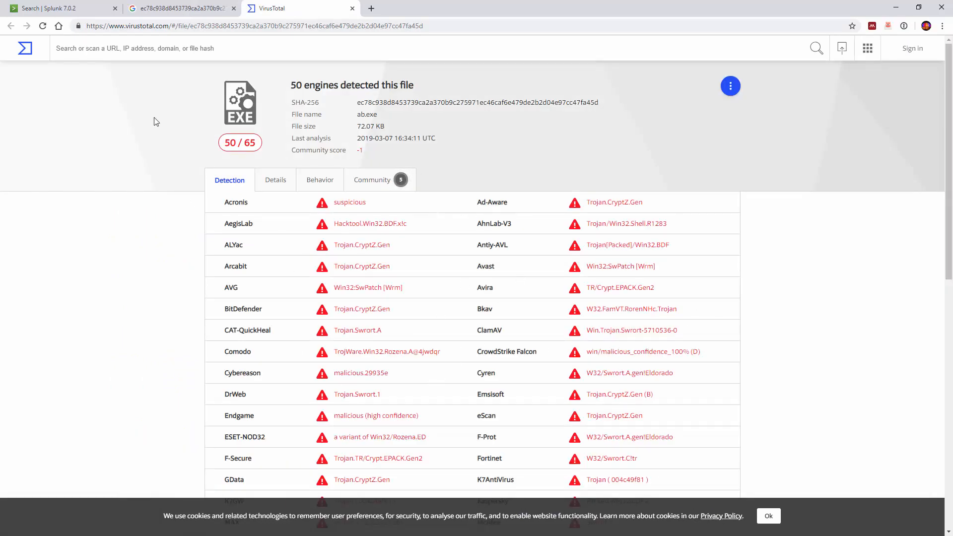
click(160, 12)
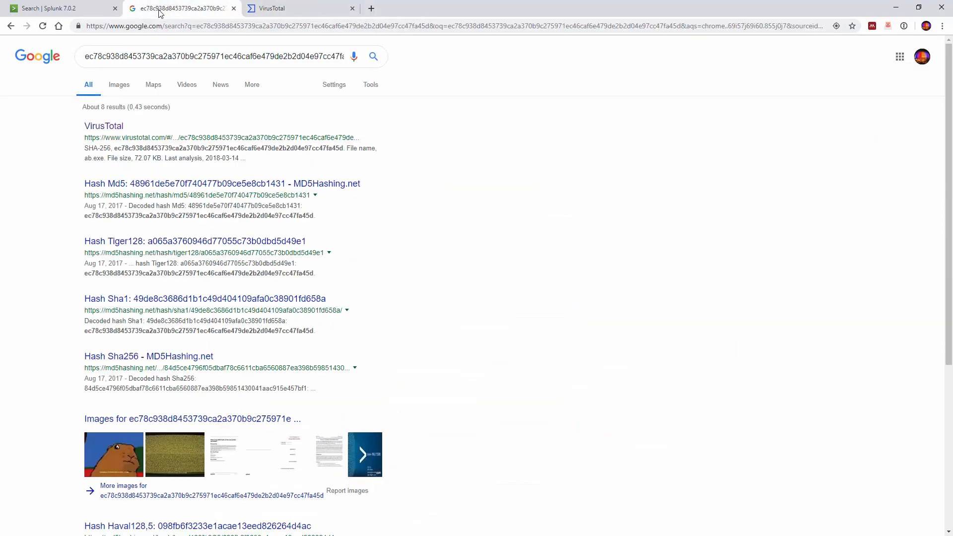
- Switch back to the Splunk results and expand the second event, the HTTP upload containing the binary content
click(76, 13)
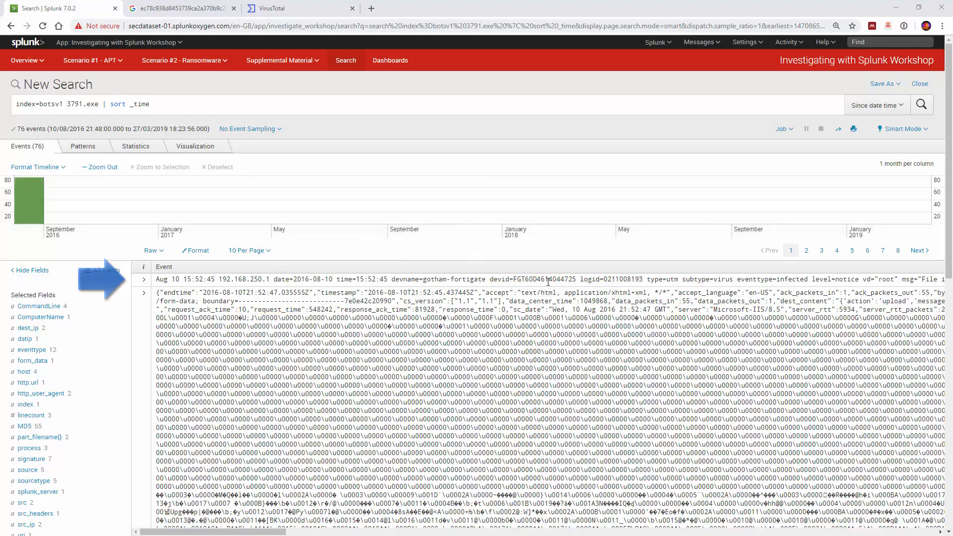
scroll(517, 283, down, 1)
scroll(496, 271, down, 1)
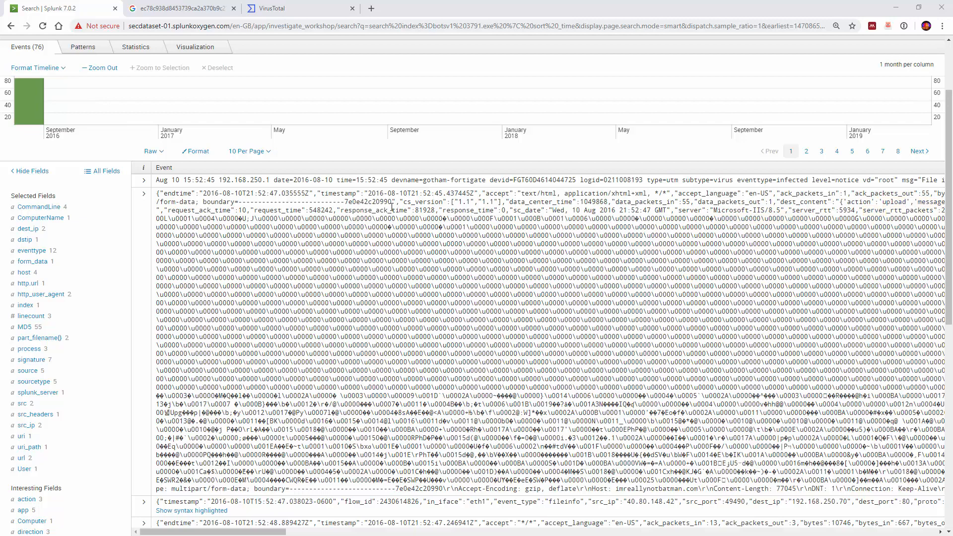
click(144, 195)
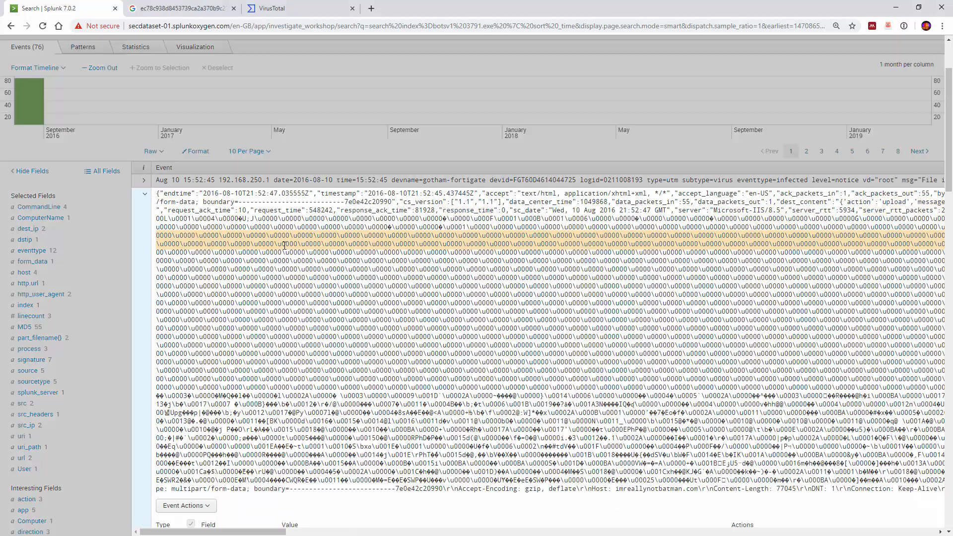
- Examine the upload event's fields, including part_filename{}, src and the content_disposition{} entries
scroll(285, 248, down, 4)
scroll(284, 248, down, 3)
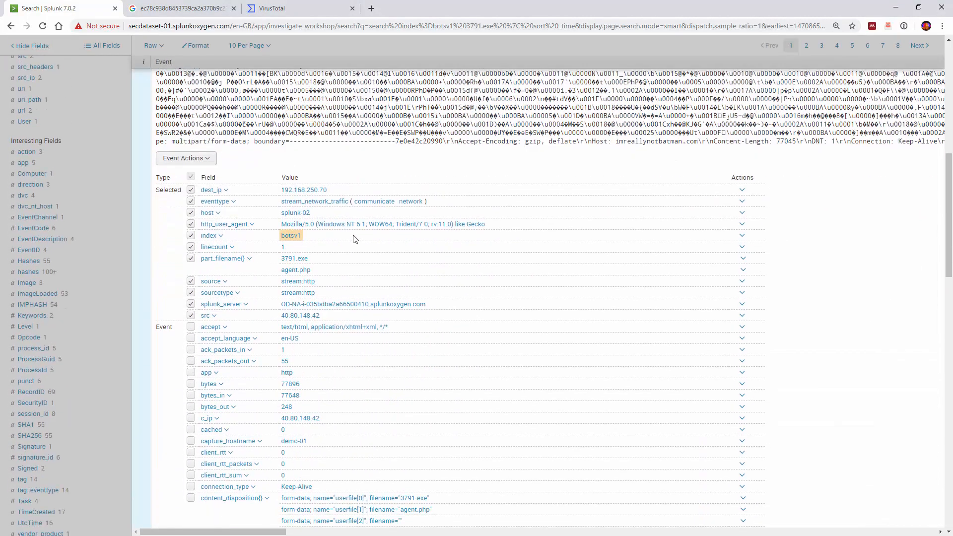
scroll(355, 237, down, 2)
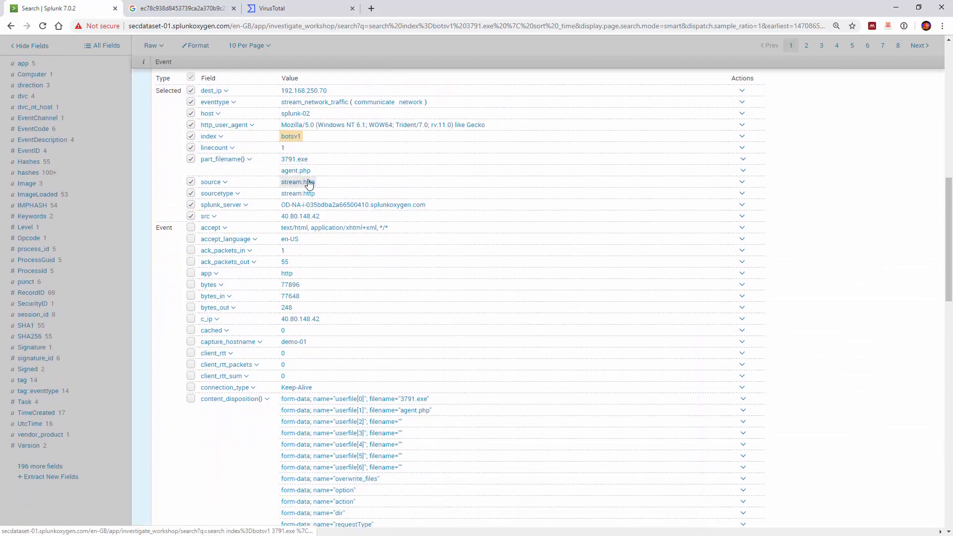
scroll(397, 253, down, 1)
scroll(387, 245, down, 2)
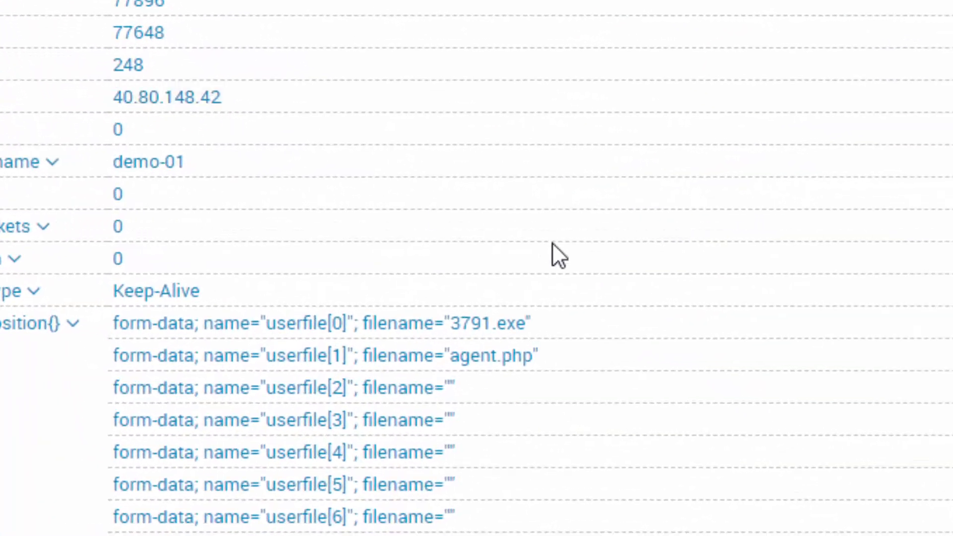
scroll(575, 323, down, 2)
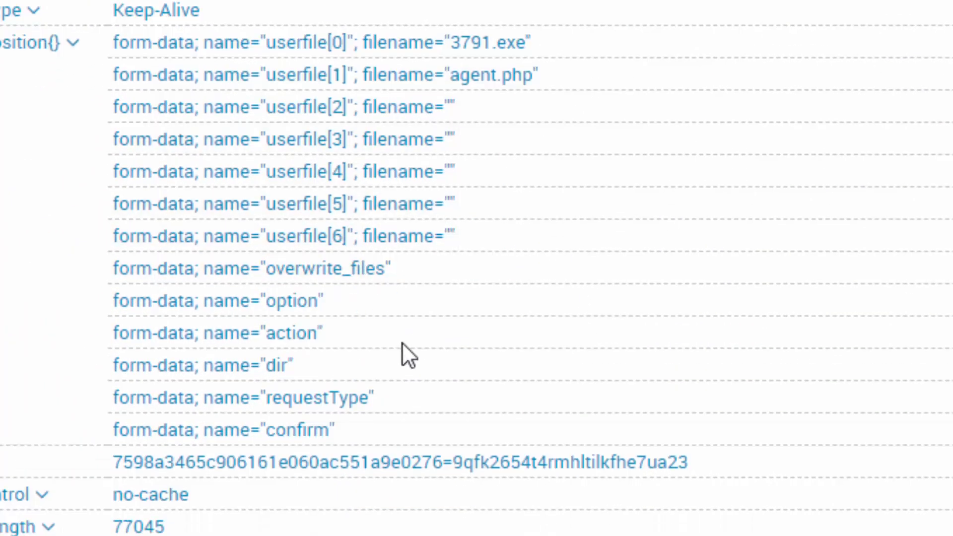
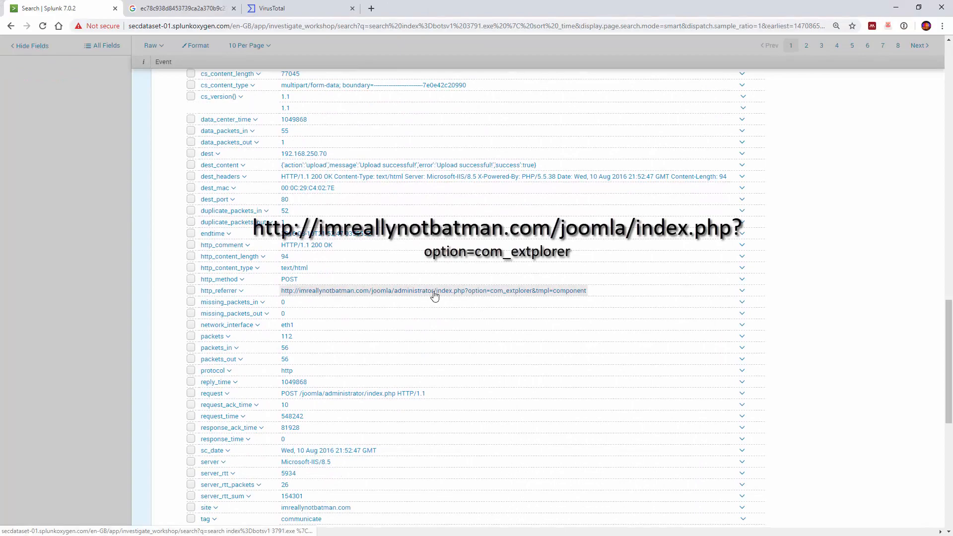
- Collapse the upload event and narrow the search to sourcetype XmlWinEventLog:Microsoft-Windows-Sysmon/Operational
click(143, 296)
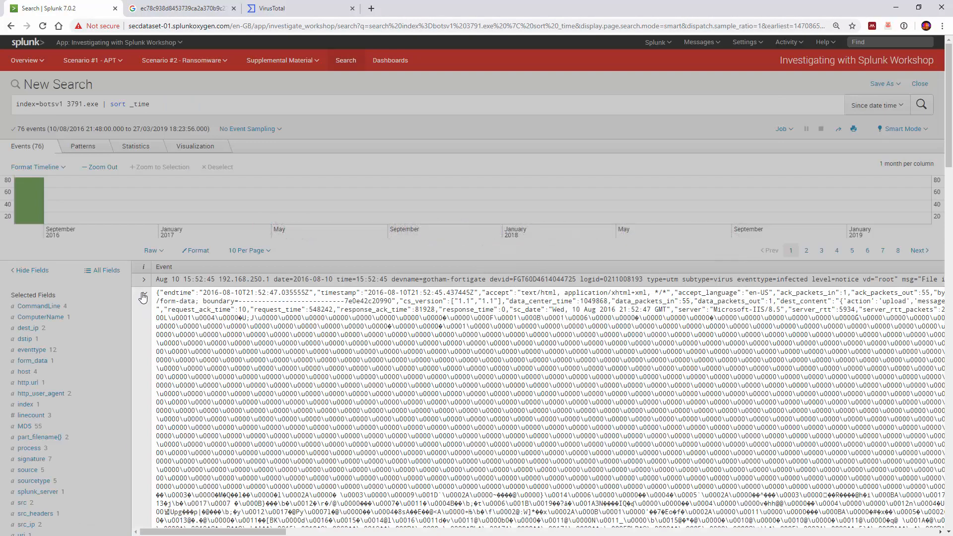
scroll(89, 292, down, 5)
scroll(192, 241, up, 2)
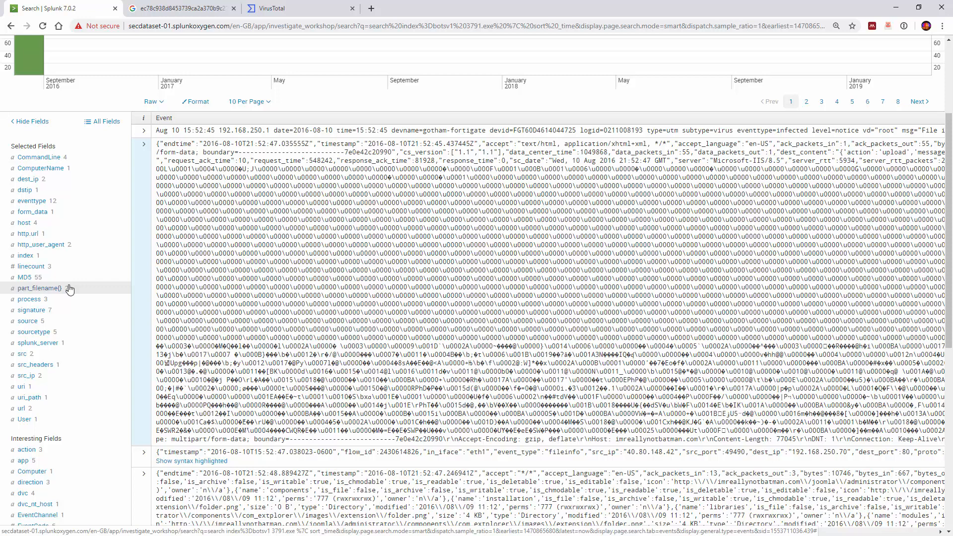
click(33, 331)
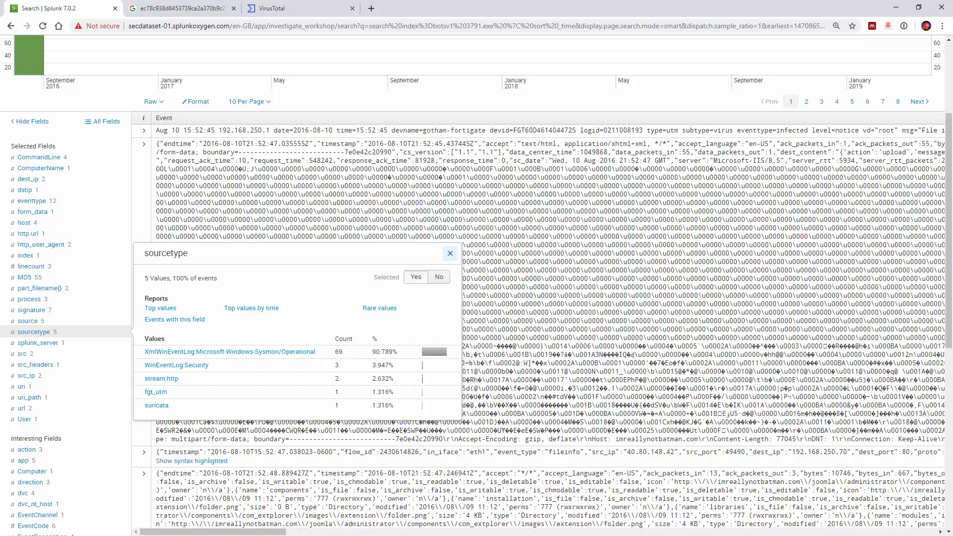
click(225, 352)
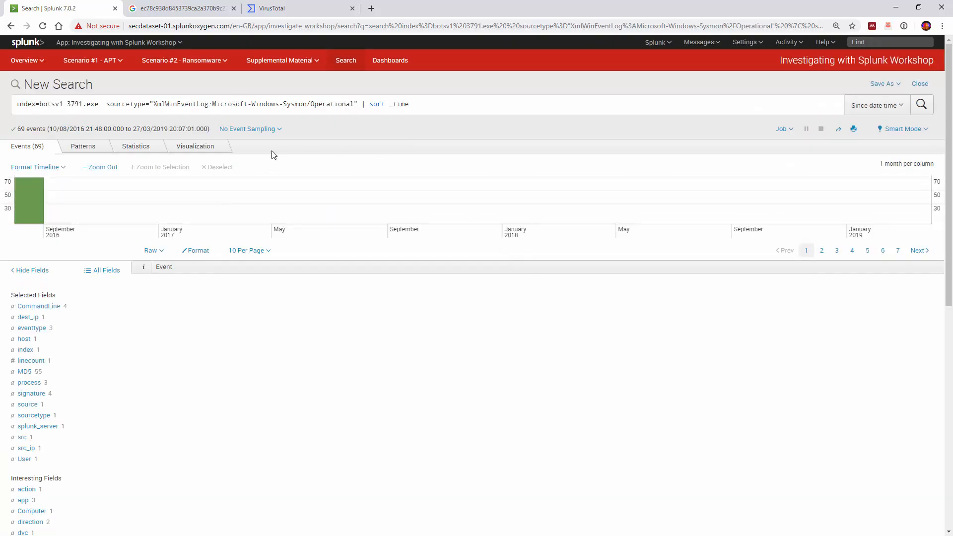
- Expand the first Sysmon event and examine its fields, including process, signature, Image and ImageLoaded
scroll(315, 147, down, 2)
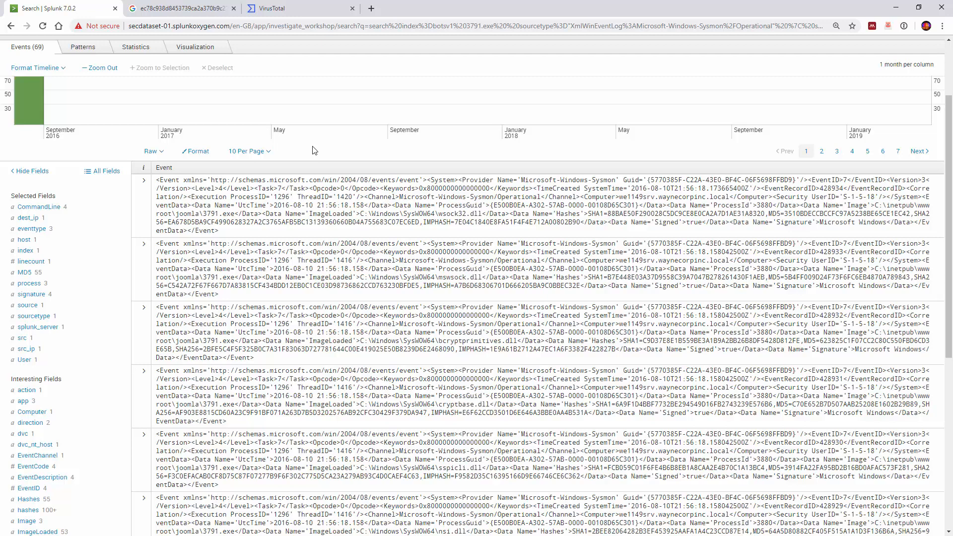
scroll(351, 138, up, 1)
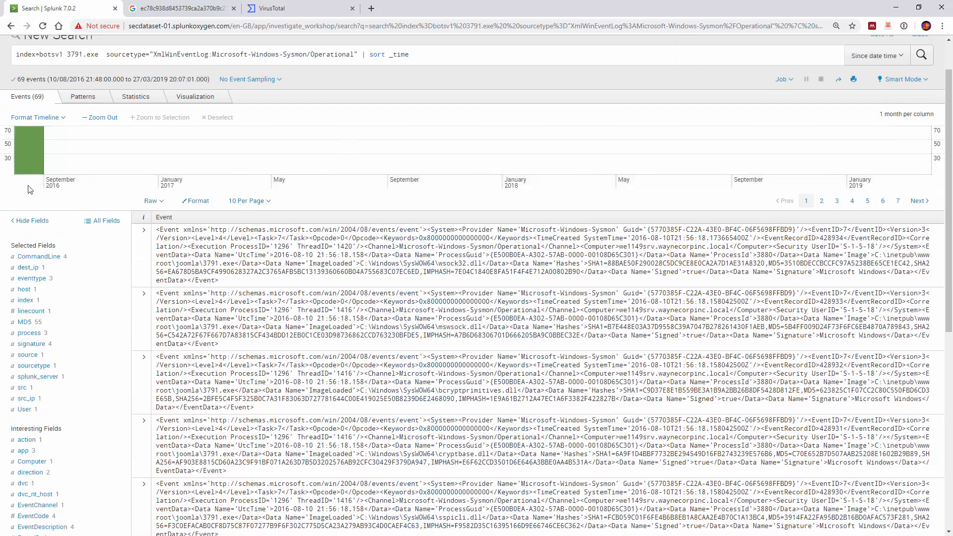
scroll(9, 113, down, 1)
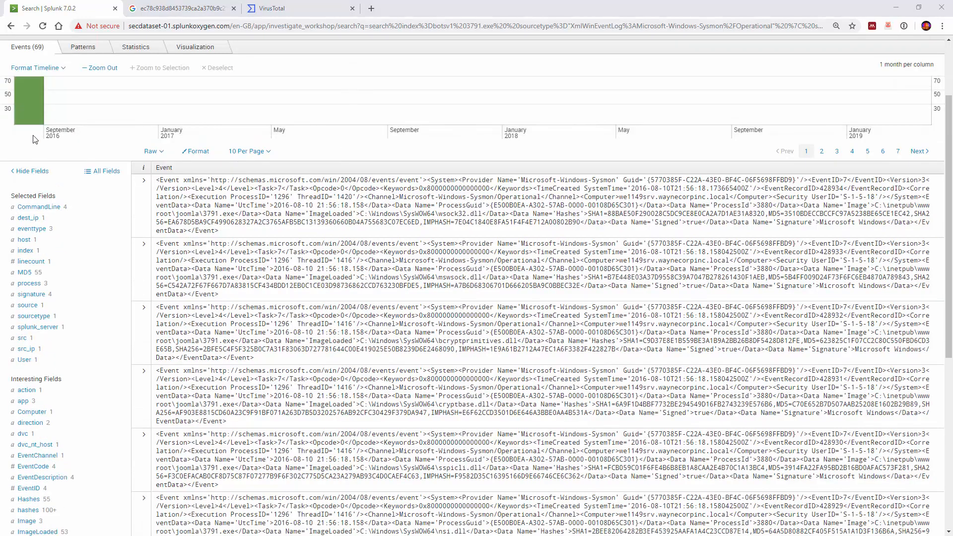
click(144, 180)
scroll(341, 191, down, 1)
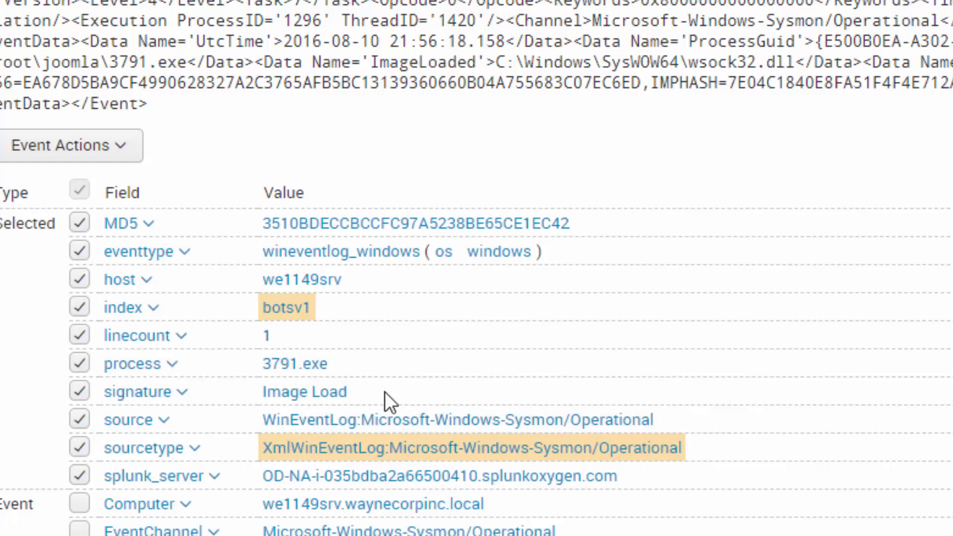
scroll(387, 389, down, 3)
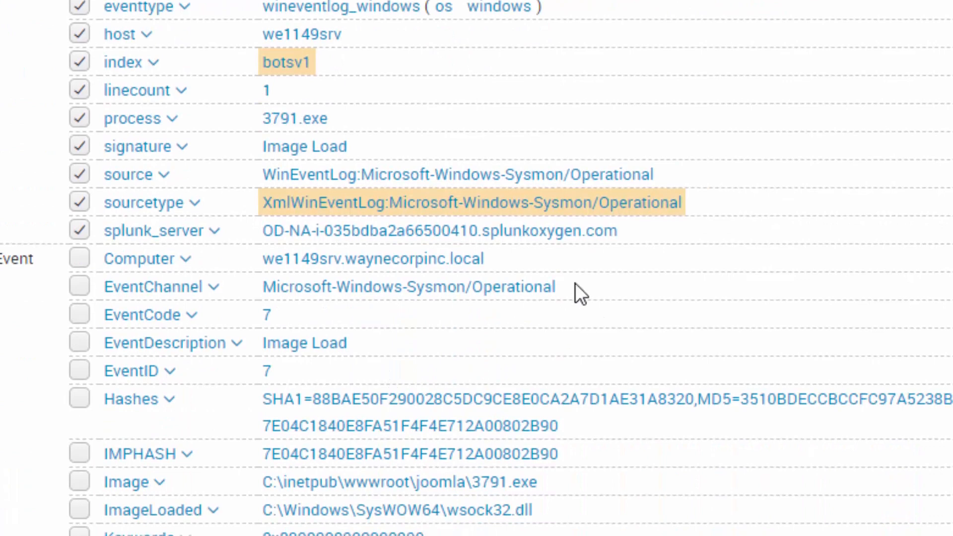
scroll(575, 292, down, 2)
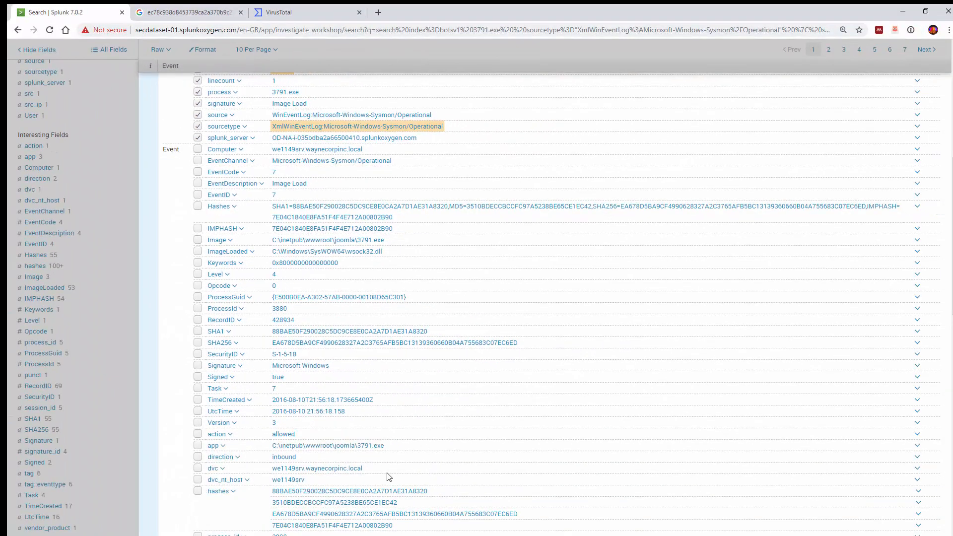
scroll(388, 475, down, 3)
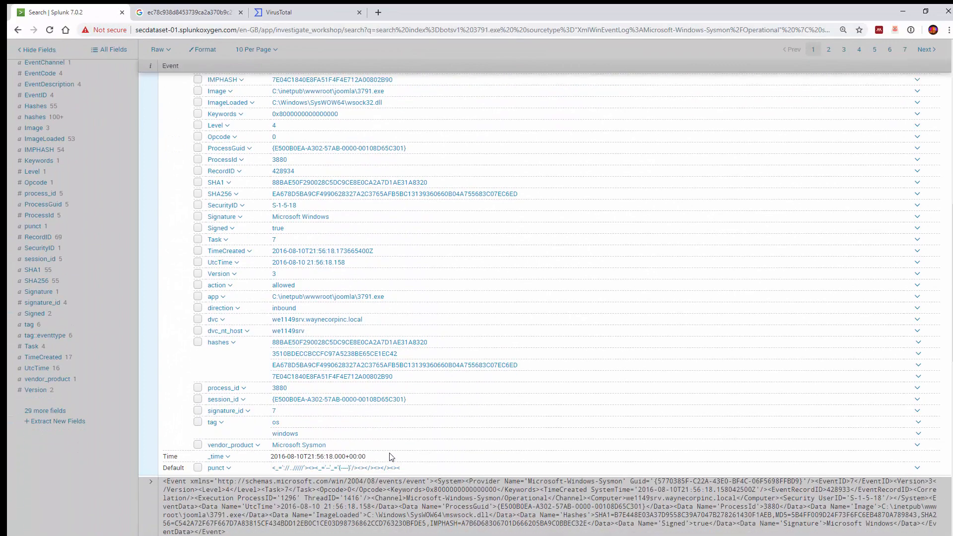
- Review the Sysmon event again, covering its app, hashes, process_id and session_id fields, and collapse it
scroll(390, 456, up, 7)
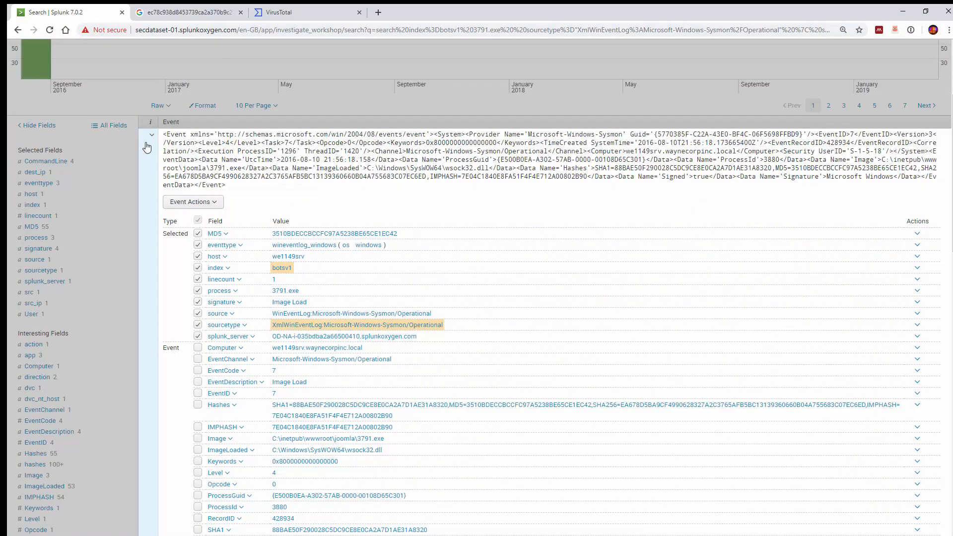
scroll(318, 191, down, 3)
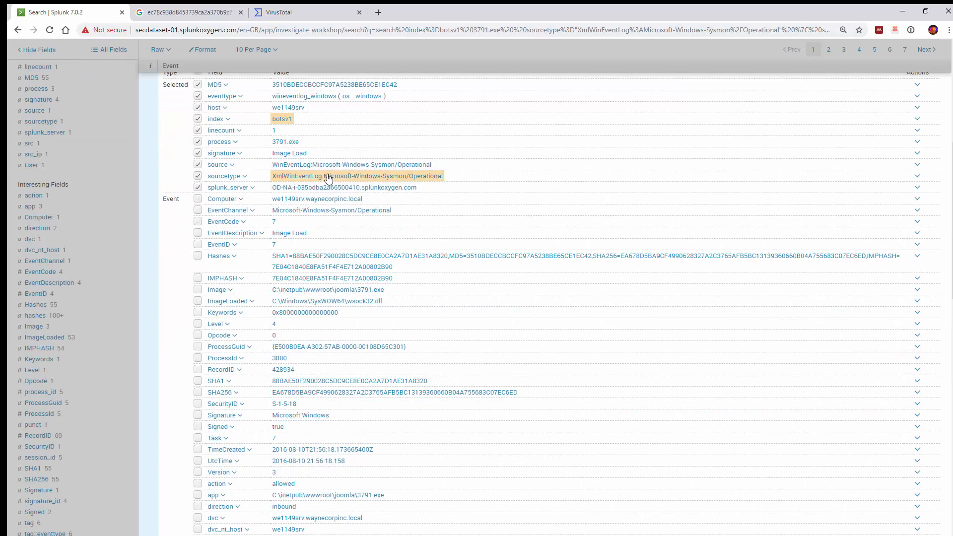
scroll(338, 189, up, 2)
scroll(343, 199, down, 2)
scroll(347, 347, down, 3)
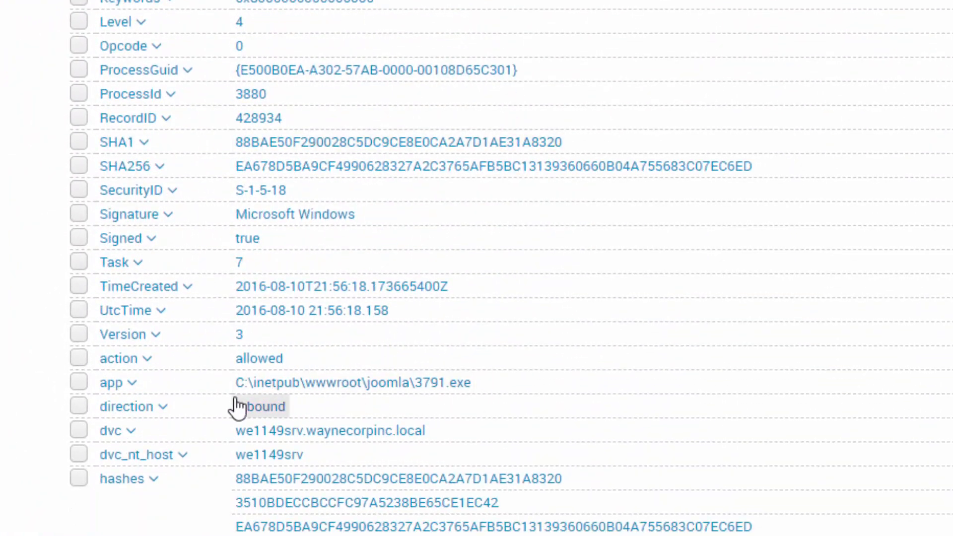
scroll(408, 400, down, 3)
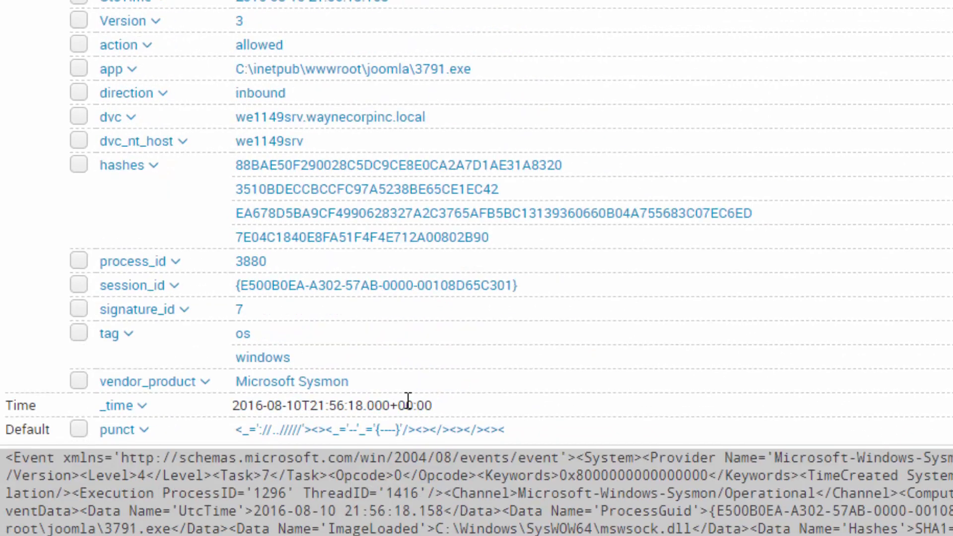
scroll(407, 400, up, 3)
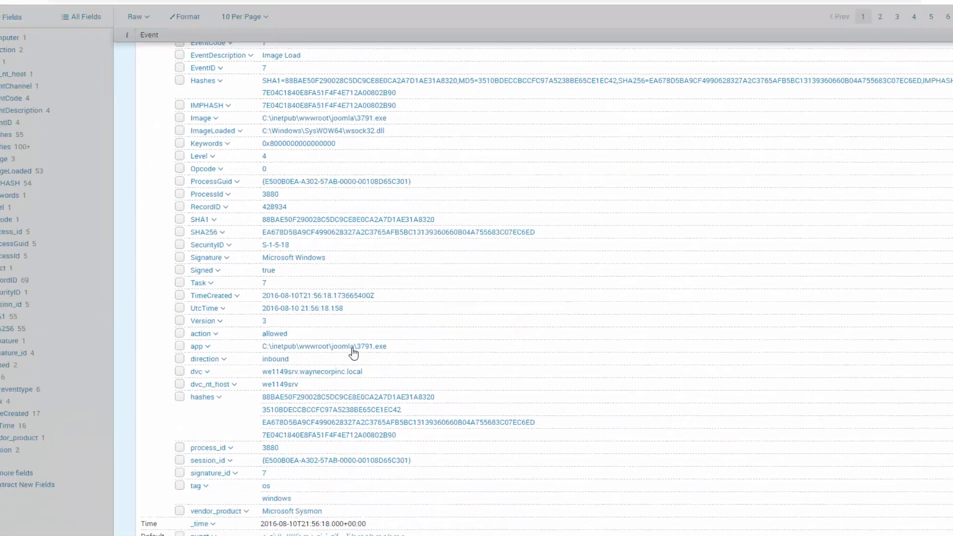
scroll(340, 340, up, 2)
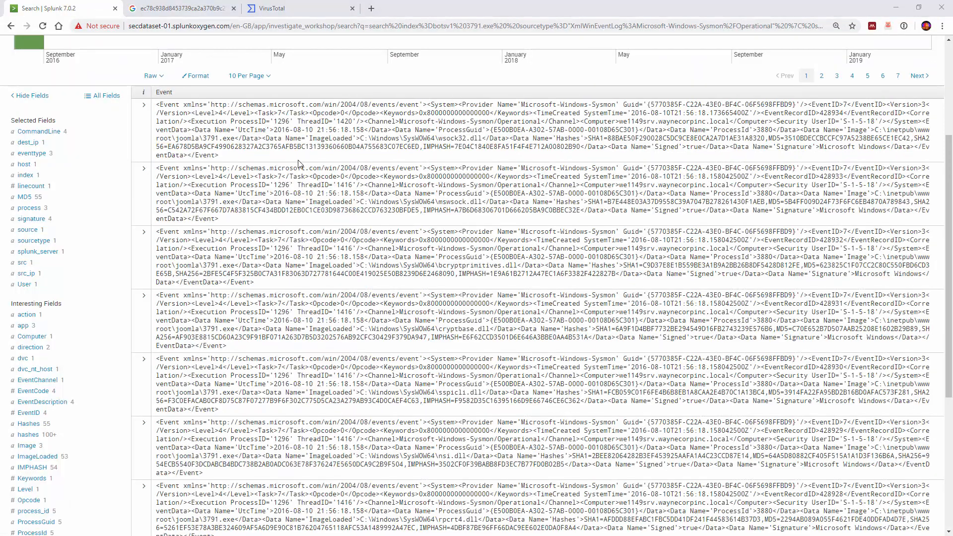
- Add Computer, CurrentDirectory, DestinationHostname, DestinationIp and Hashes to the selected fields
scroll(298, 164, up, 2)
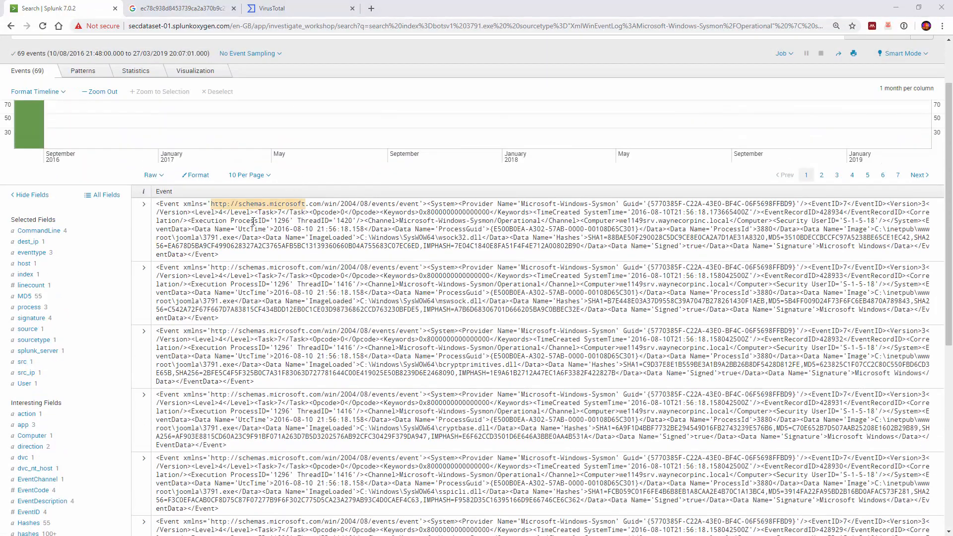
scroll(160, 330, down, 1)
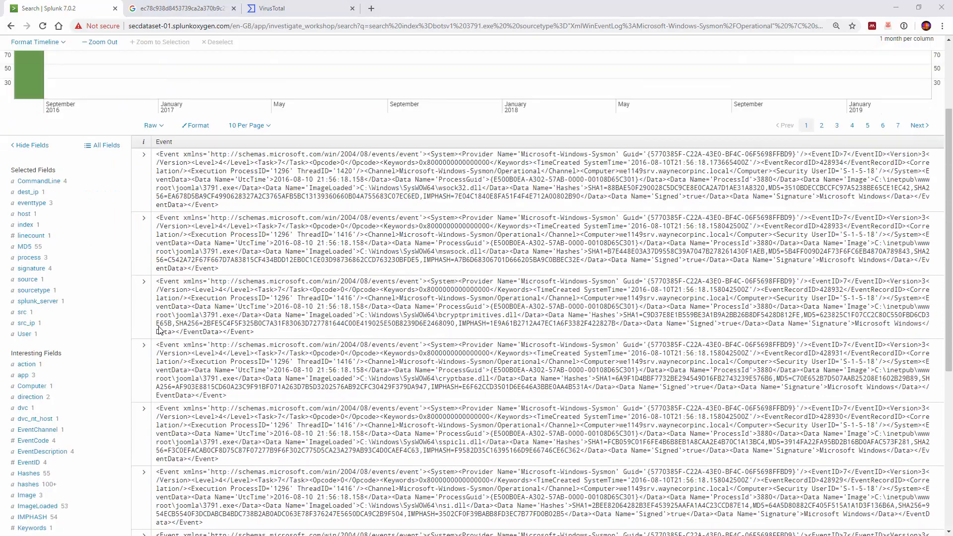
scroll(160, 303, down, 2)
scroll(92, 70, up, 3)
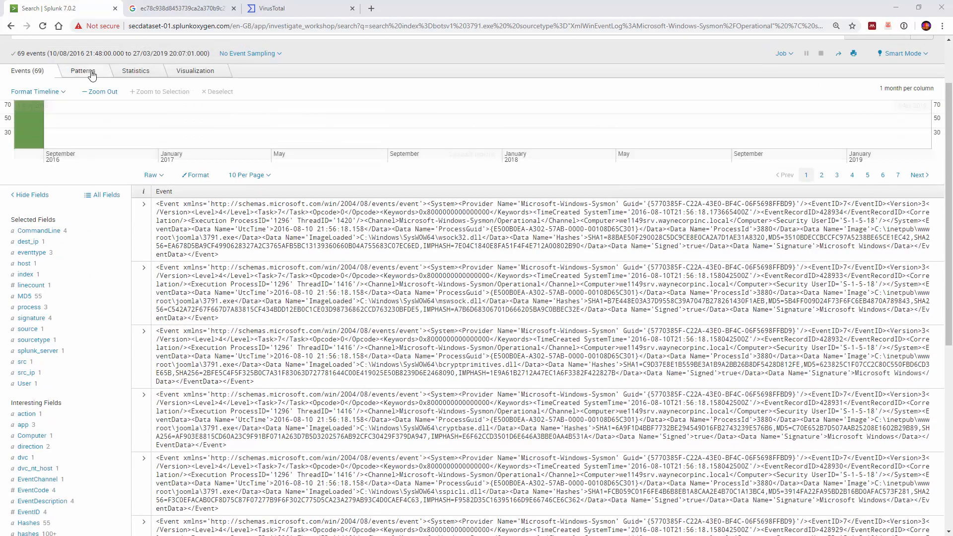
scroll(286, 82, up, 1)
scroll(94, 263, down, 5)
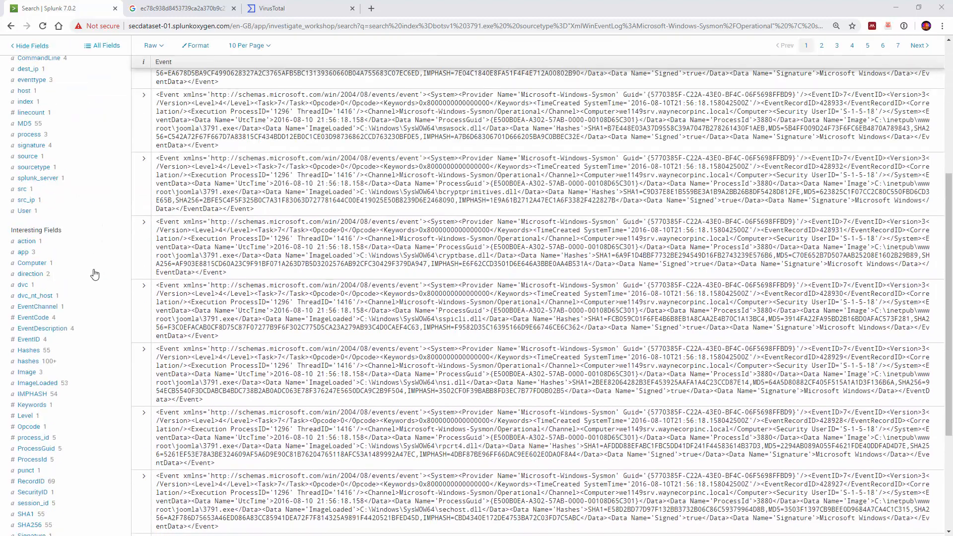
scroll(96, 272, down, 4)
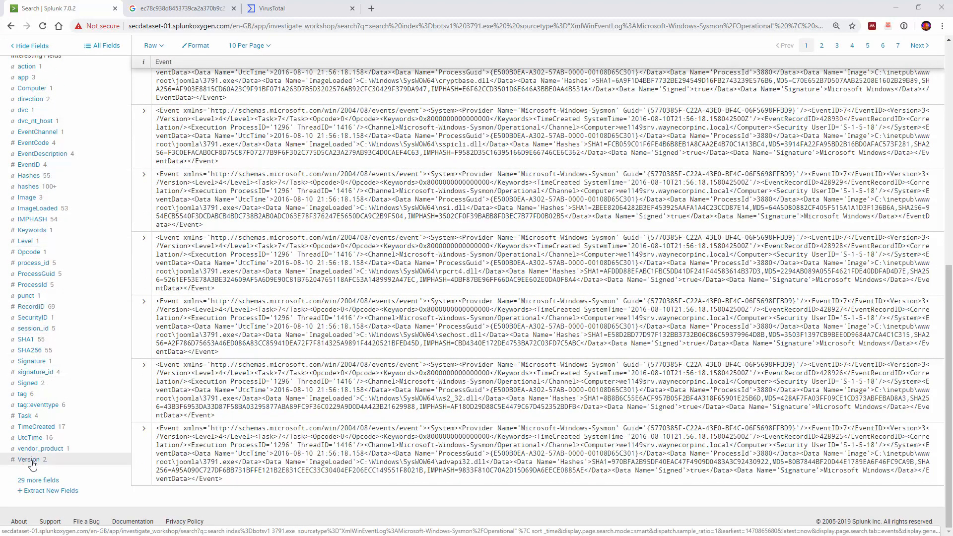
click(41, 480)
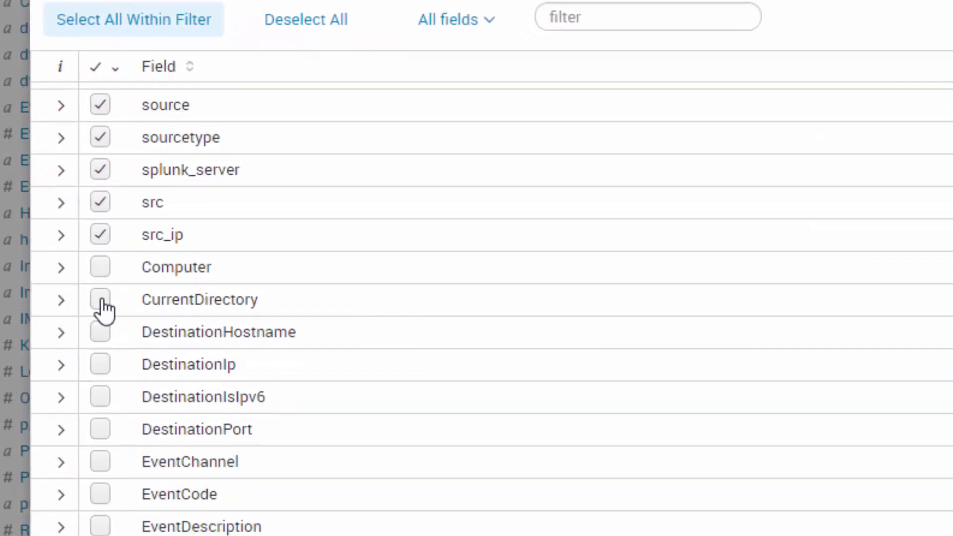
click(99, 268)
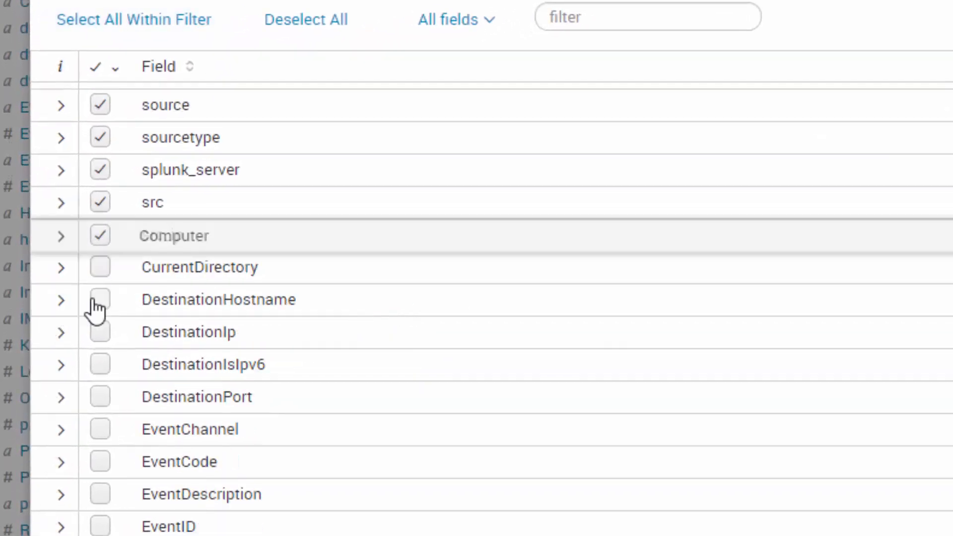
click(99, 270)
click(100, 269)
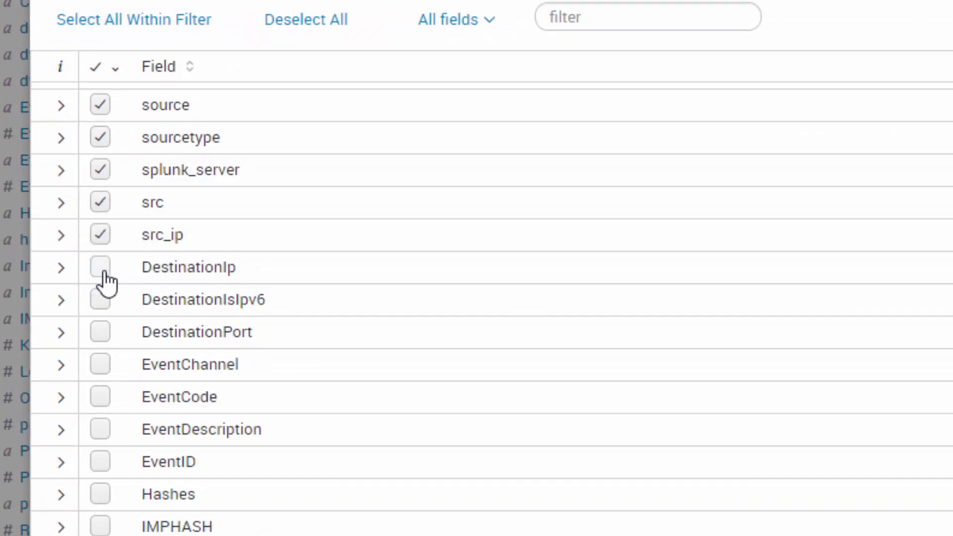
click(101, 269)
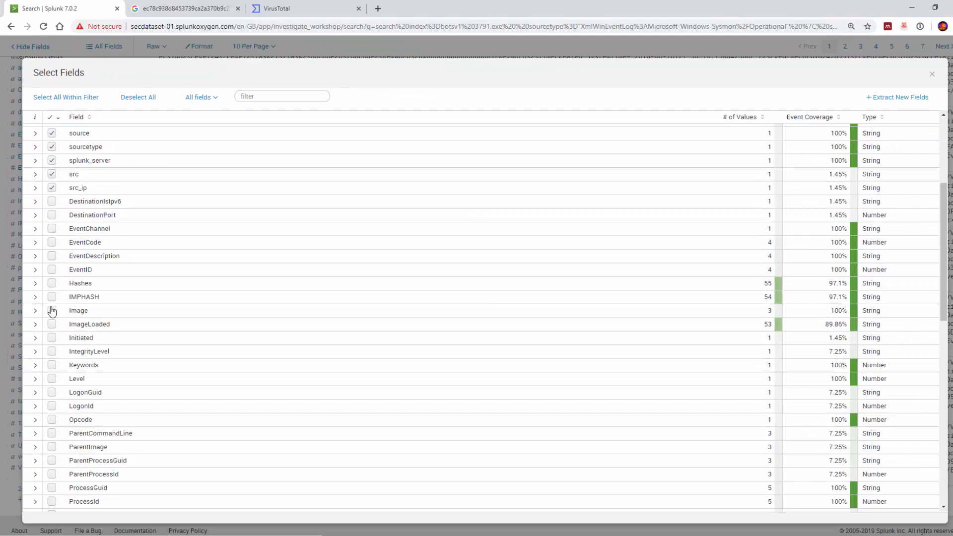
click(51, 284)
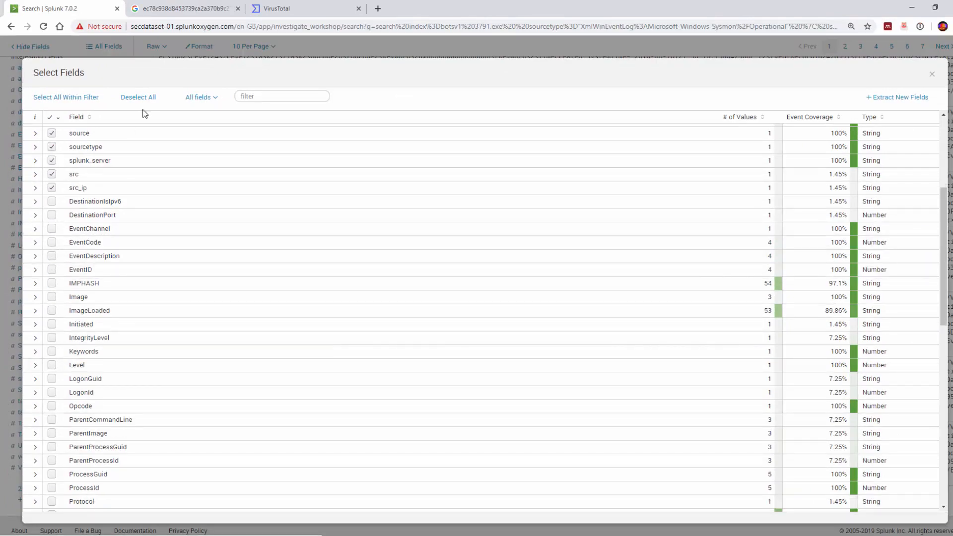
click(932, 77)
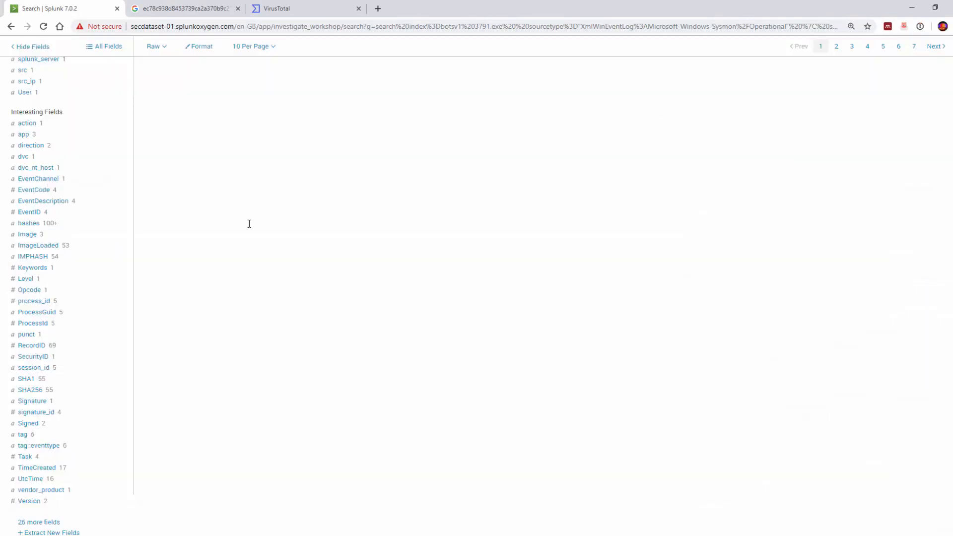
- Check the values of the CurrentDirectory field and close its summary
scroll(149, 224, up, 5)
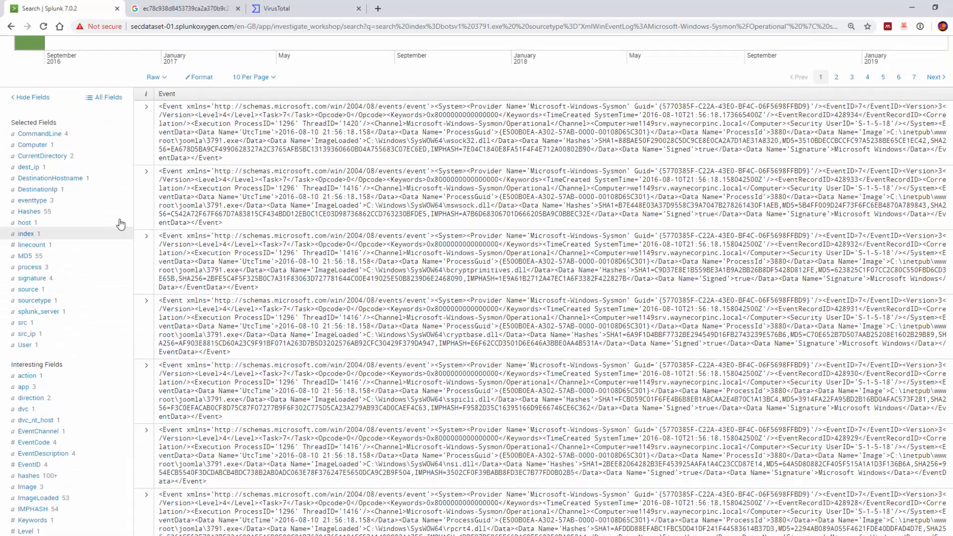
click(31, 158)
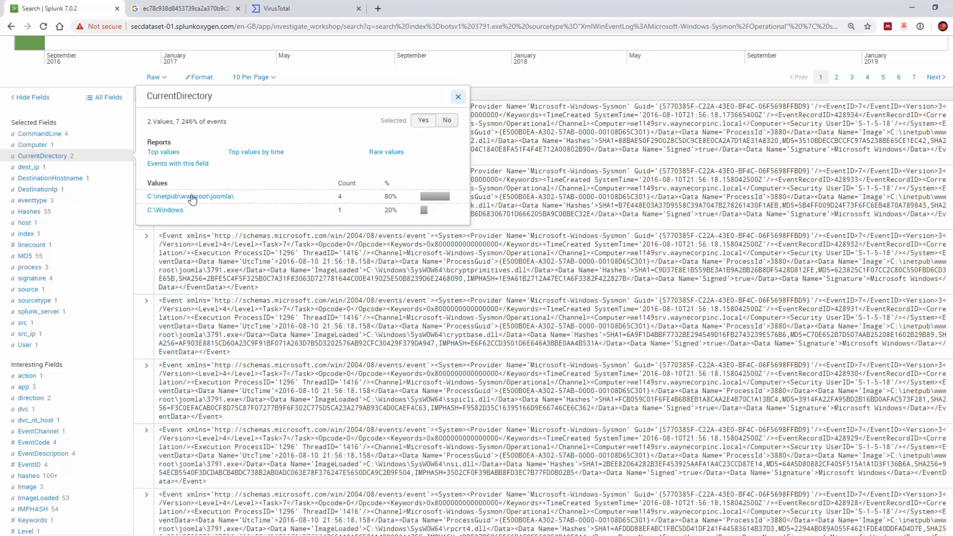
click(458, 98)
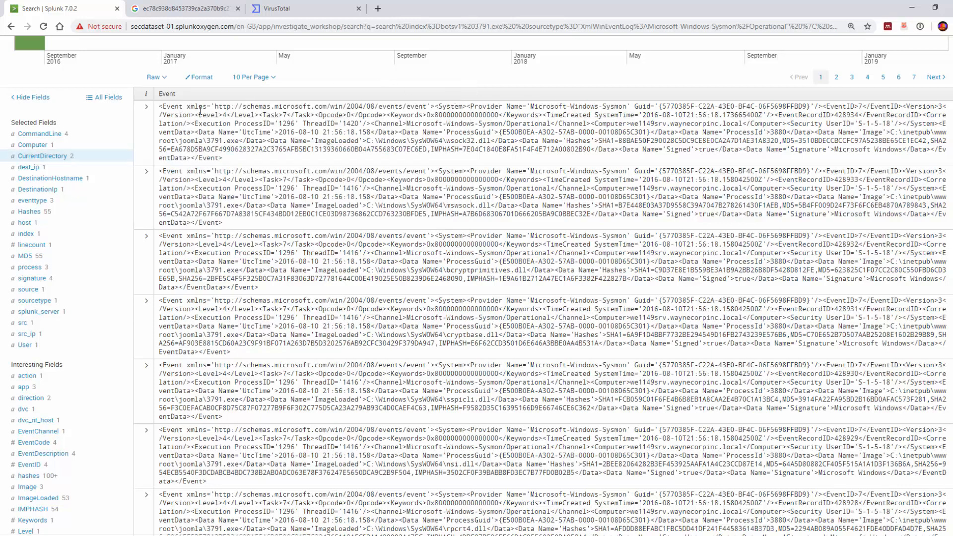
- Expand the first Sysmon event again and examine its fields with the newly selected ones included
scroll(216, 134, up, 4)
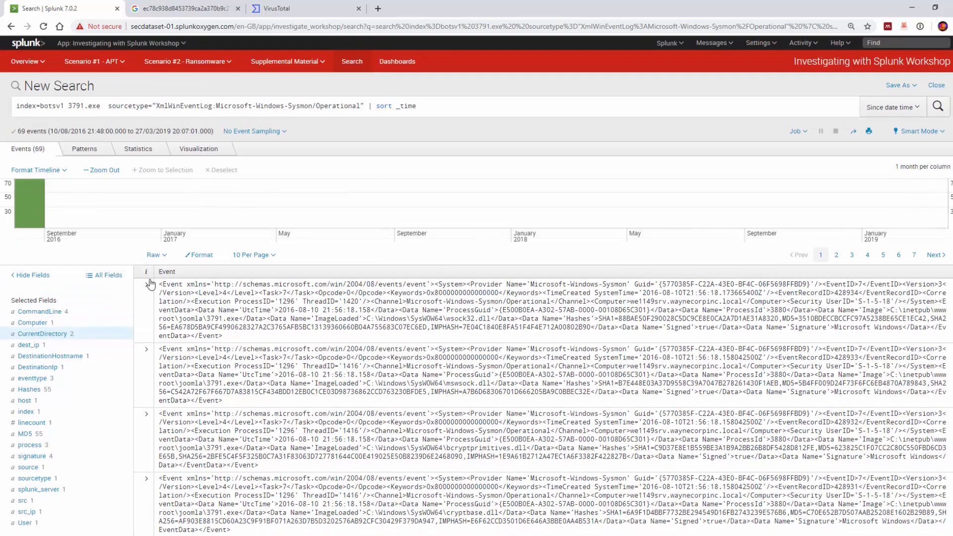
click(147, 289)
scroll(310, 327, down, 3)
scroll(310, 328, down, 3)
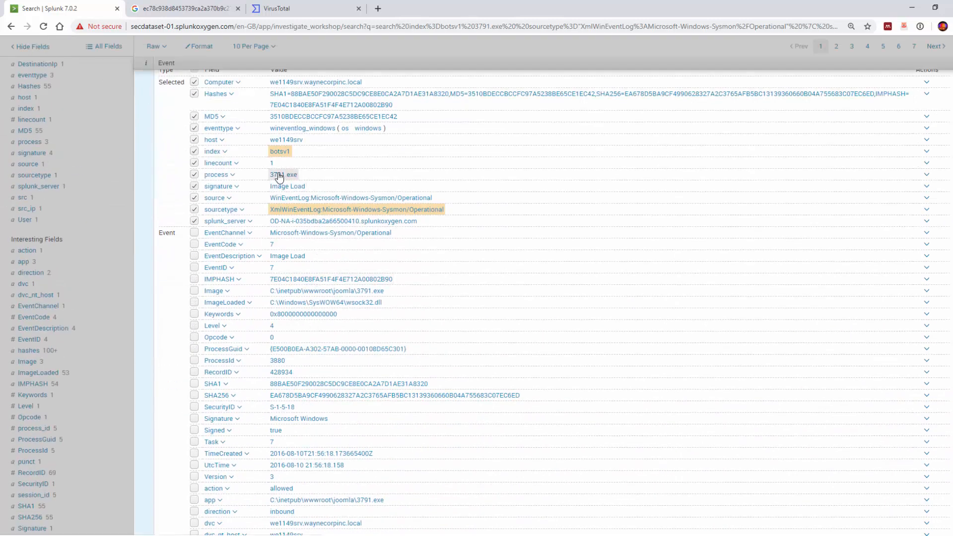
scroll(311, 232, down, 4)
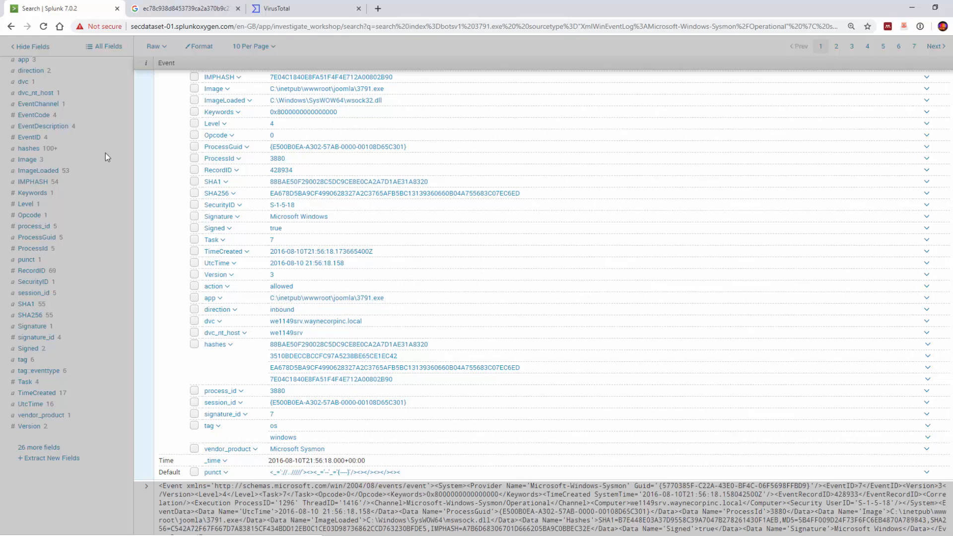
- Collapse the expanded event, filter the search to CurrentDirectory C:\inetpub\wwwroot\joomla\, and look over the matching events
scroll(108, 162, up, 7)
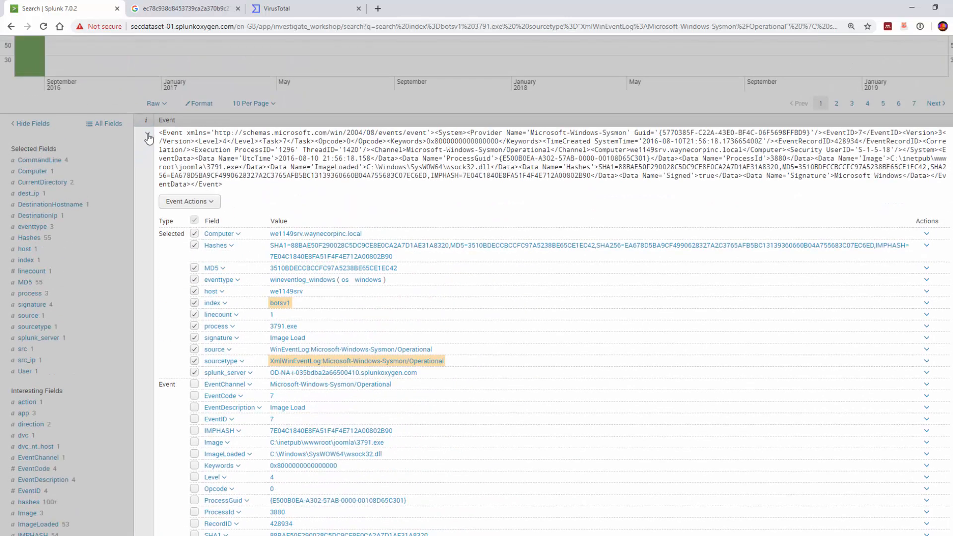
click(148, 136)
click(20, 182)
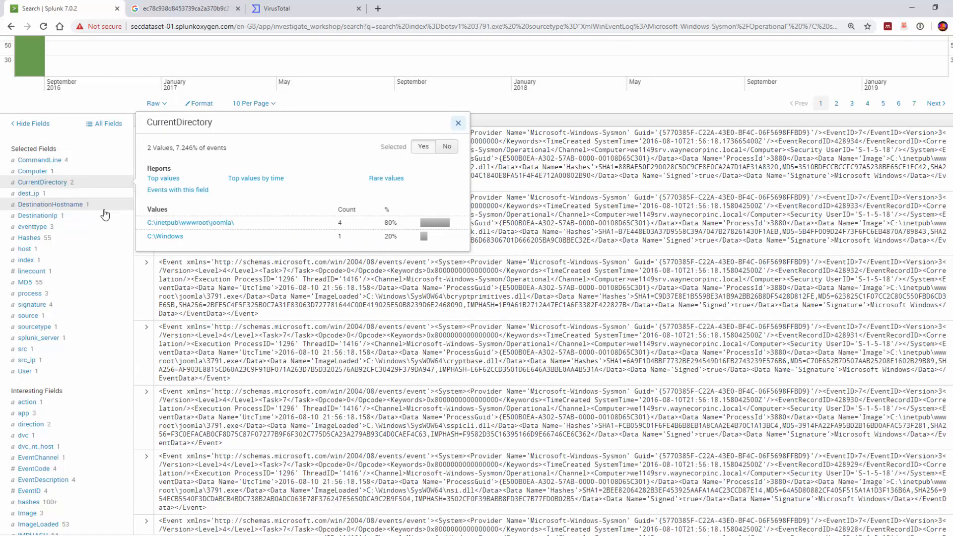
click(165, 223)
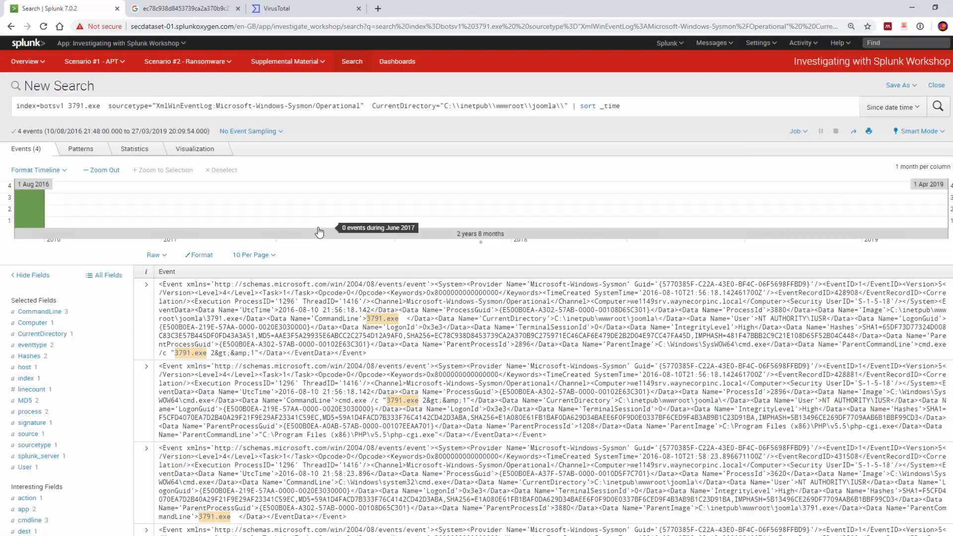
scroll(319, 232, down, 3)
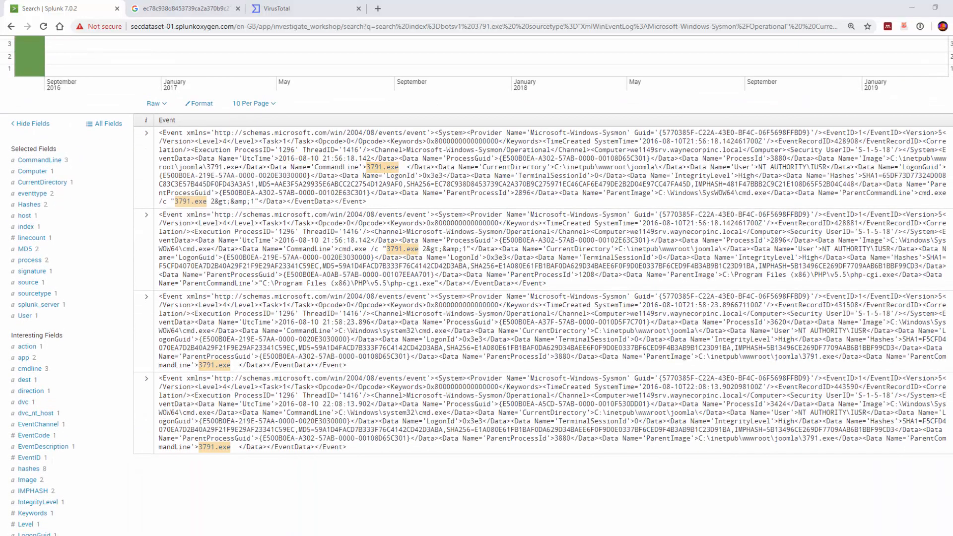
scroll(707, 191, up, 3)
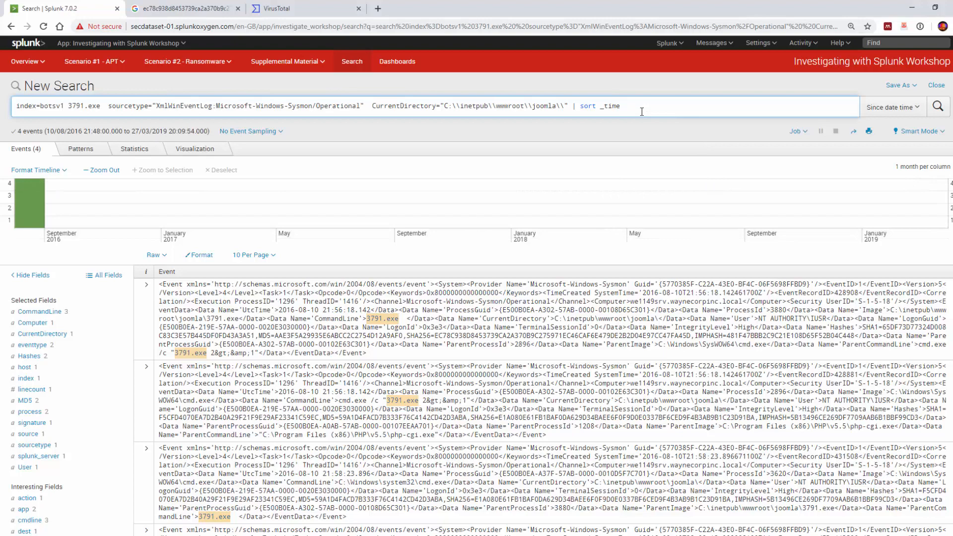
- Insert "table _time |" ahead of the sort command in the search query
key(Left)
key(Left)
key(Left)
key(Left)
key(Left)
key(Left)
key(Left)
key(Left)
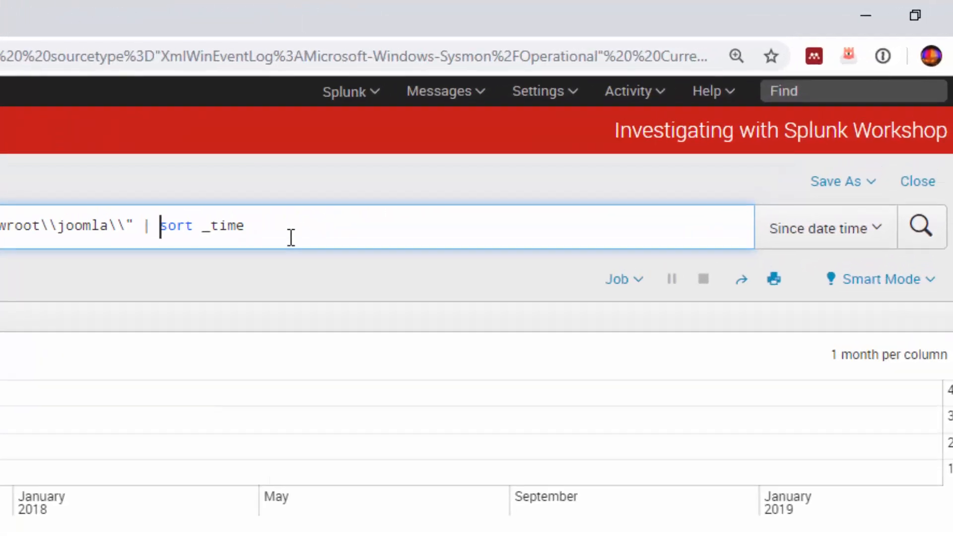
text(table _)
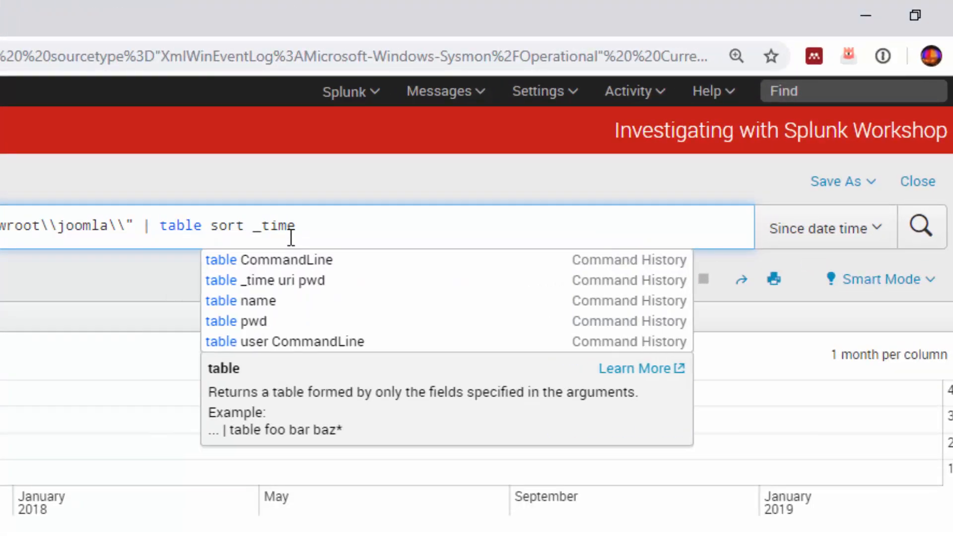
text(time )
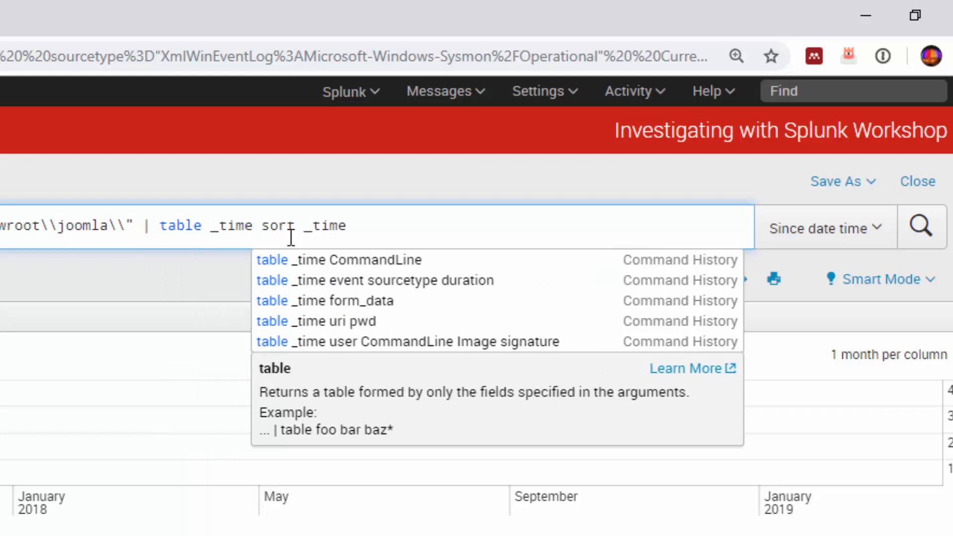
text(| )
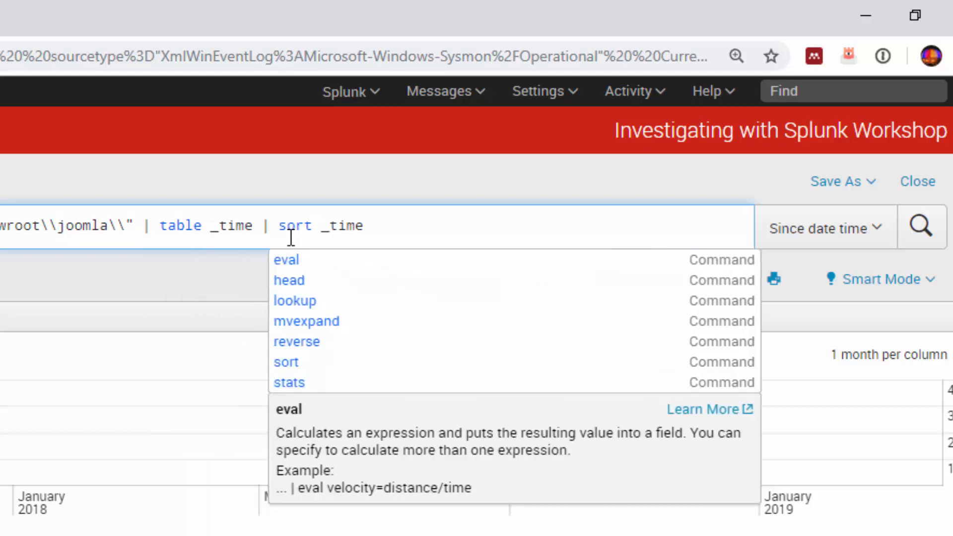
- Insert the CommandLine field right before the sort command in the query
text(Comm)
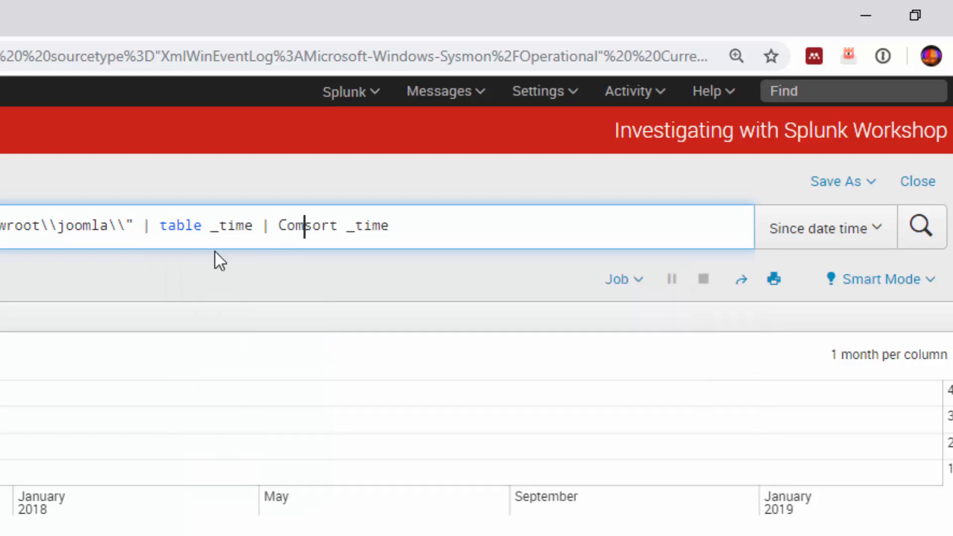
text(nad)
key(BackSpace)
key(BackSpace)
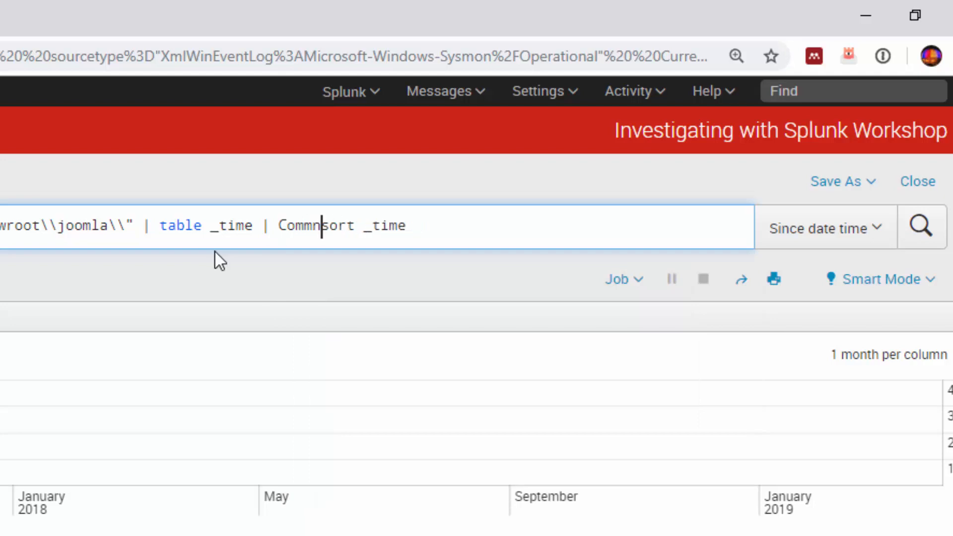
key(BackSpace)
text(andLin)
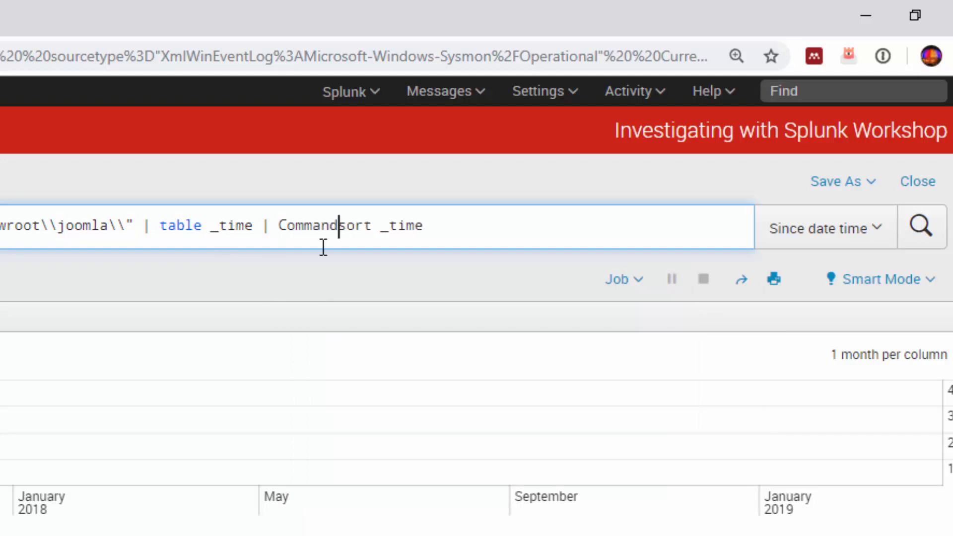
text(e)
- Look up the parent command line field's name among the interesting fields and insert ParentCommandLine before CommandLine in the query
key(Left)
key(Left)
key(Left)
key(Left)
key(Left)
key(Left)
key(Left)
key(Left)
key(Left)
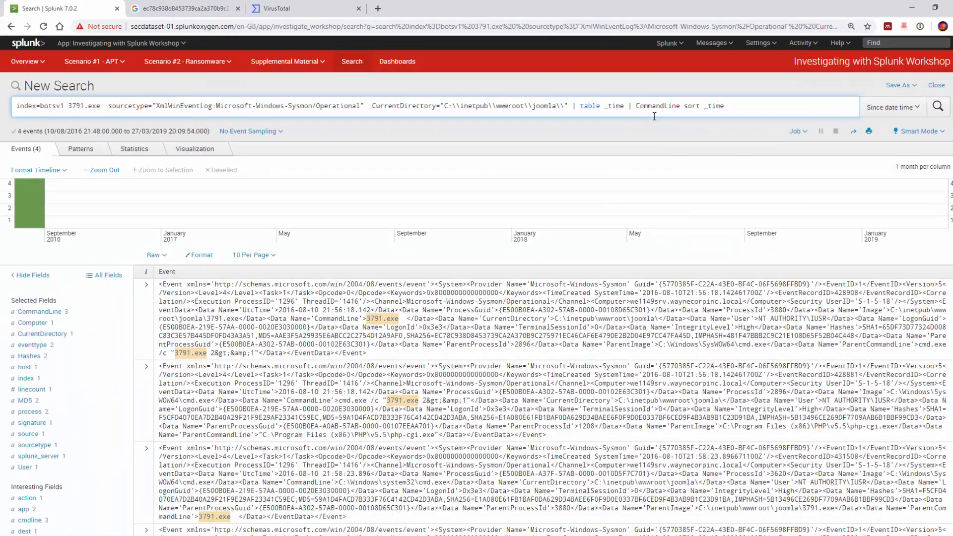
scroll(70, 357, down, 8)
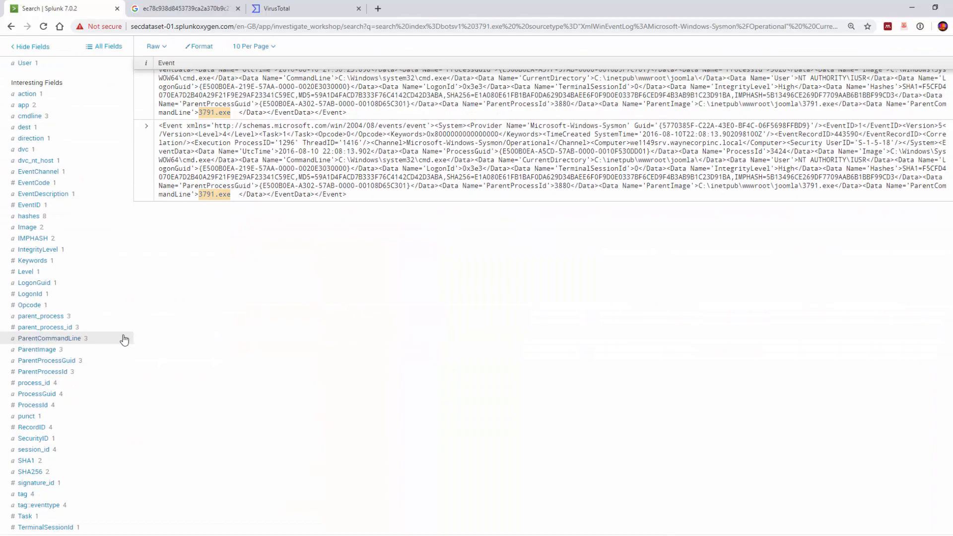
scroll(119, 340, up, 8)
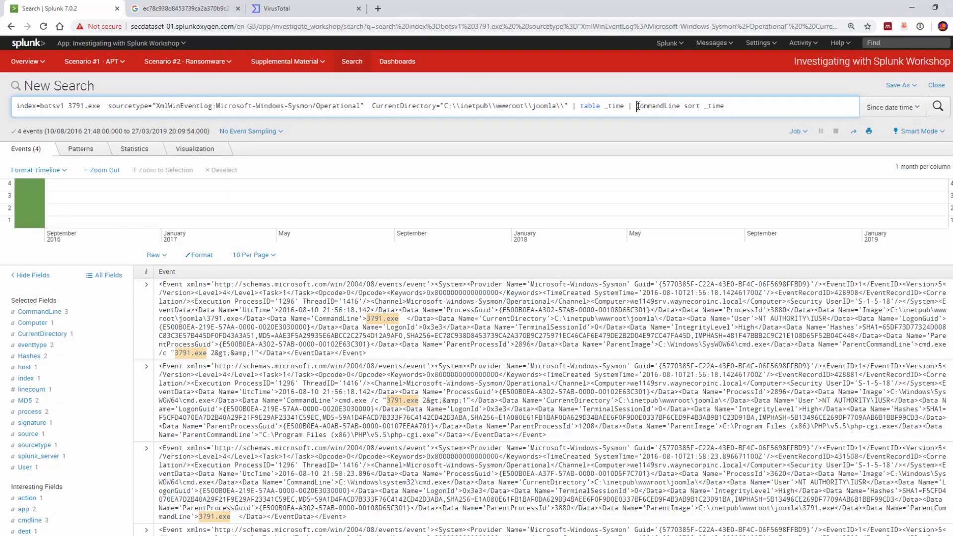
text(ParentCommandLine)
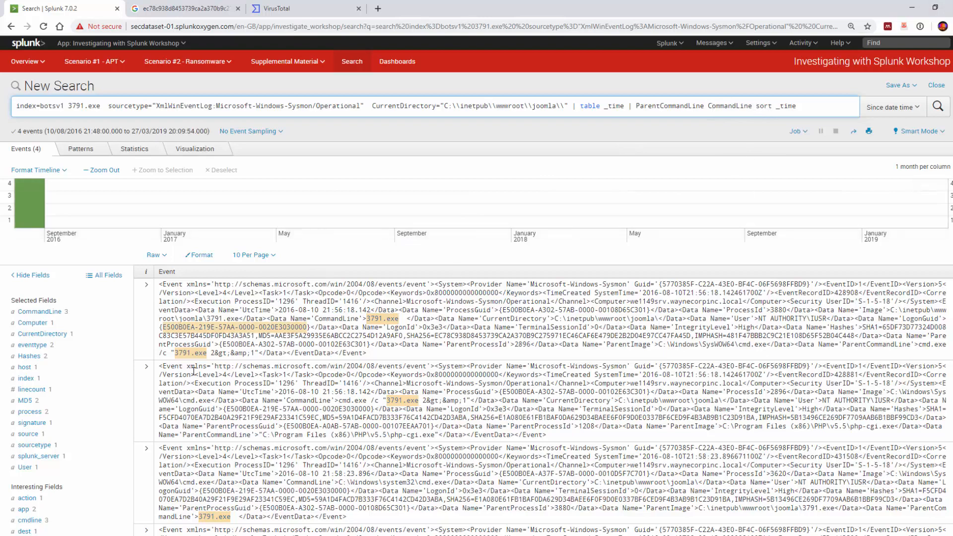
- Check the interesting fields for the hash field and add SGA256 after CommandLine in the query
scroll(247, 353, down, 3)
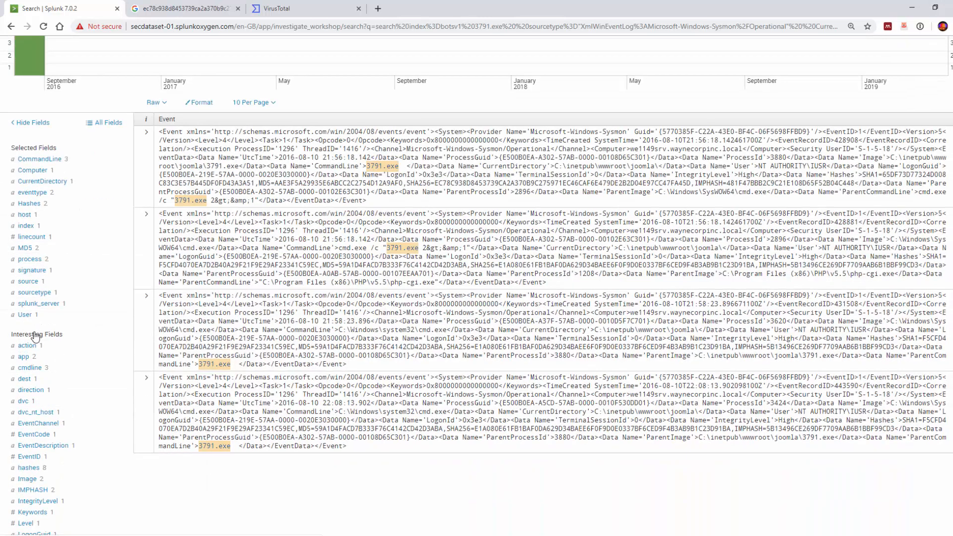
scroll(34, 332, down, 3)
scroll(49, 435, down, 2)
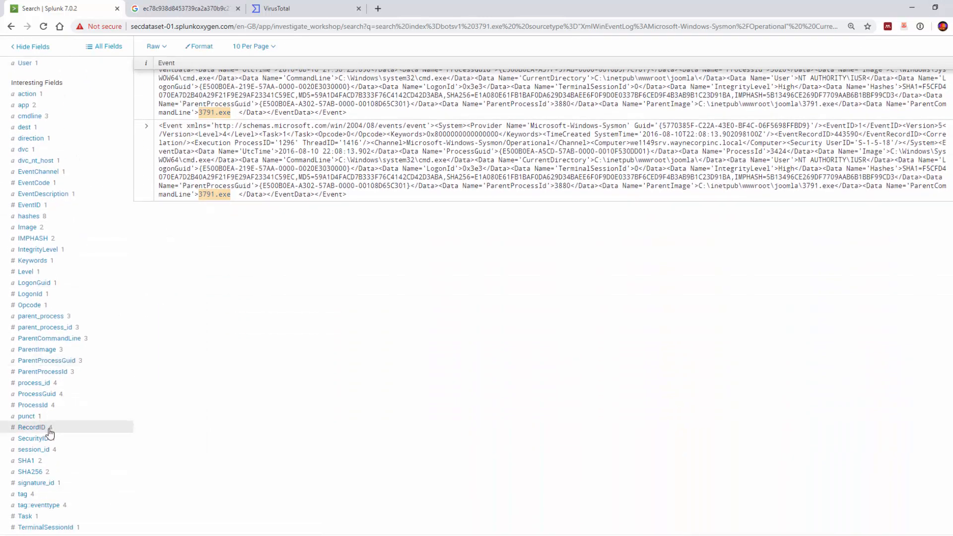
scroll(594, 230, up, 5)
scroll(767, 85, up, 3)
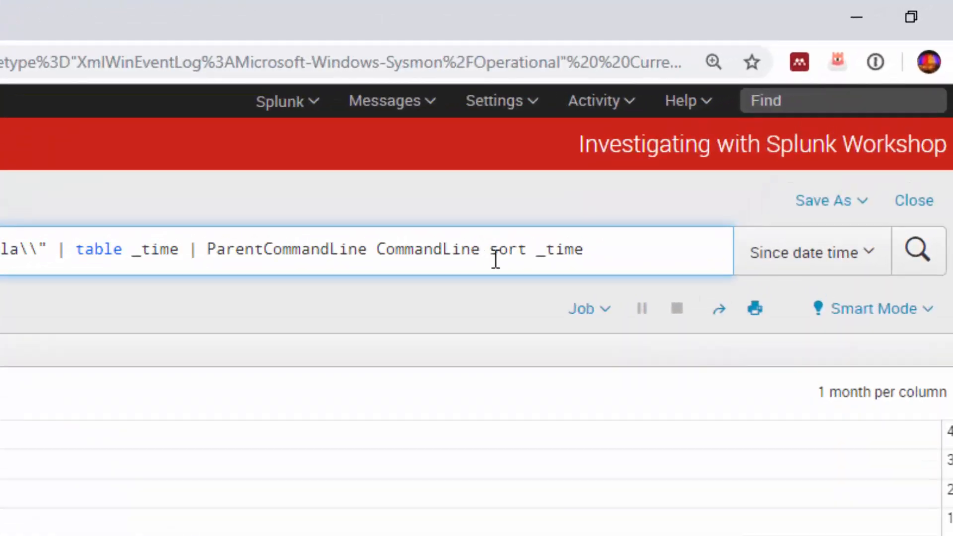
text(SGA256)
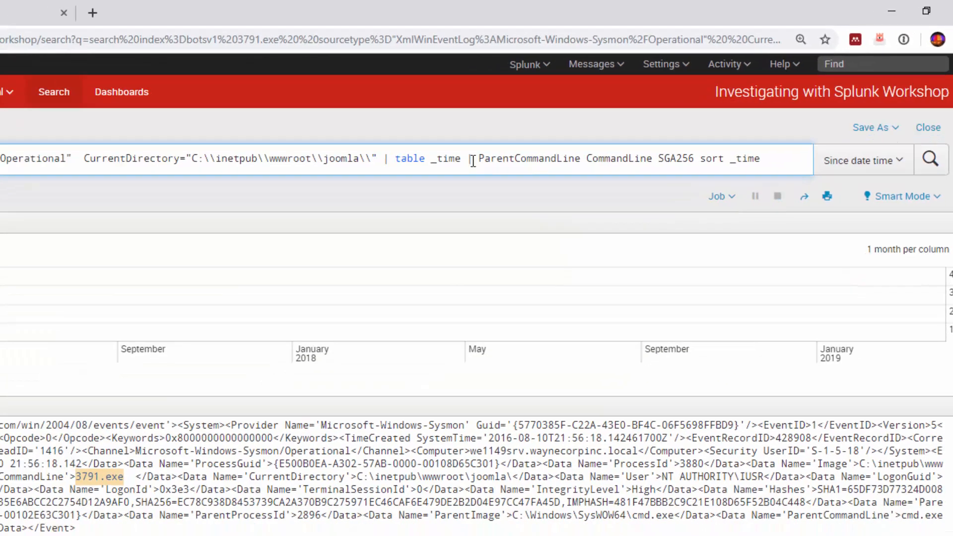
- Remove the pipe after _time, put one between SGA256 and the sort command, and run the search
click(199, 248)
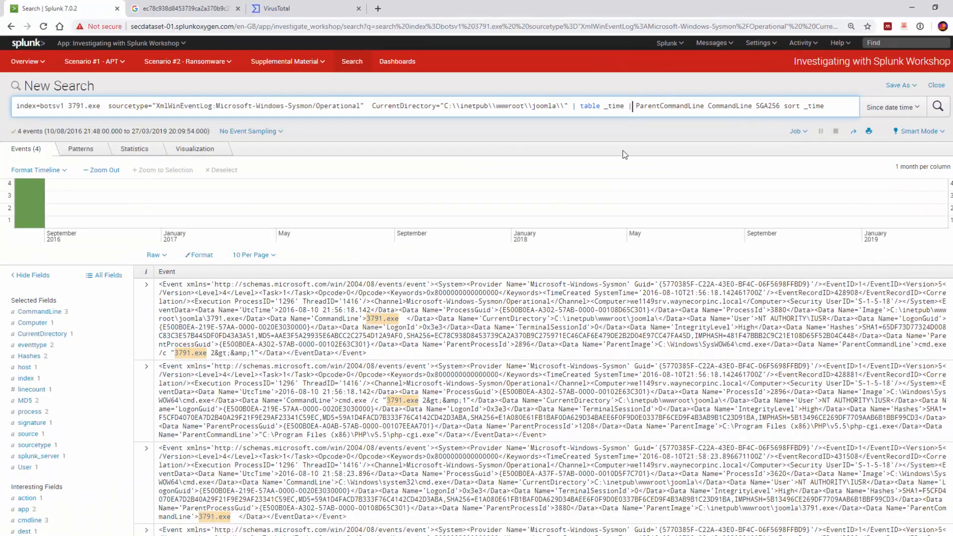
key(BackSpace)
key(BackSpace)
key(Right)
key(Right)
key(Right)
key(Right)
key(Right)
key(Right)
key(Right)
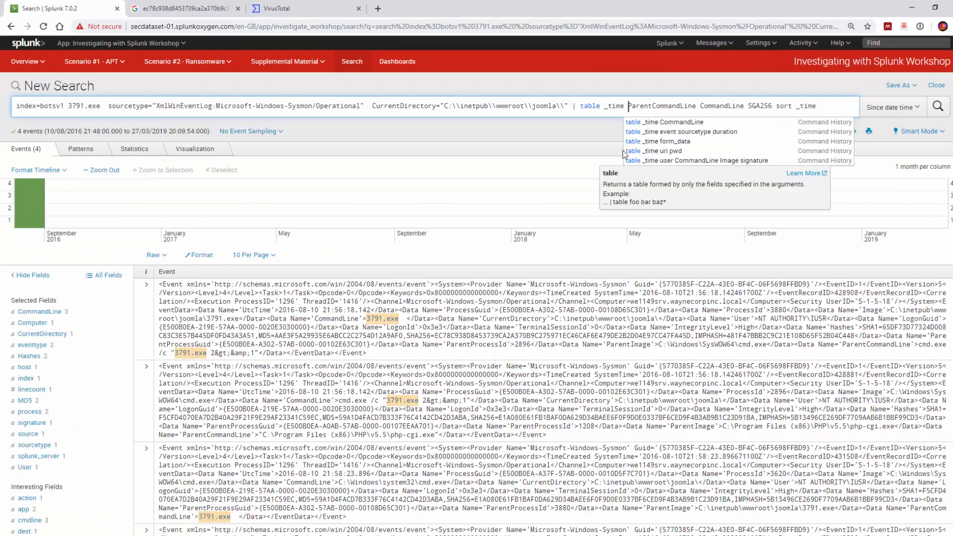
key(Right)
key(Right)
key(Right)
key(Right)
key(Right)
key(Right)
key(Right)
key(Right)
key(Right)
key(Right)
key(Right)
key(Right)
key(Right)
key(Right)
key(Right)
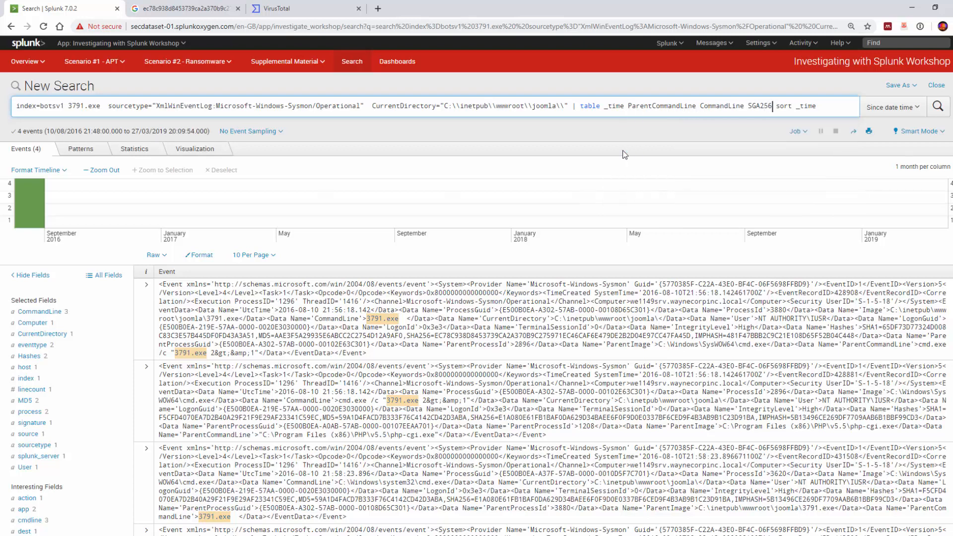
text(|)
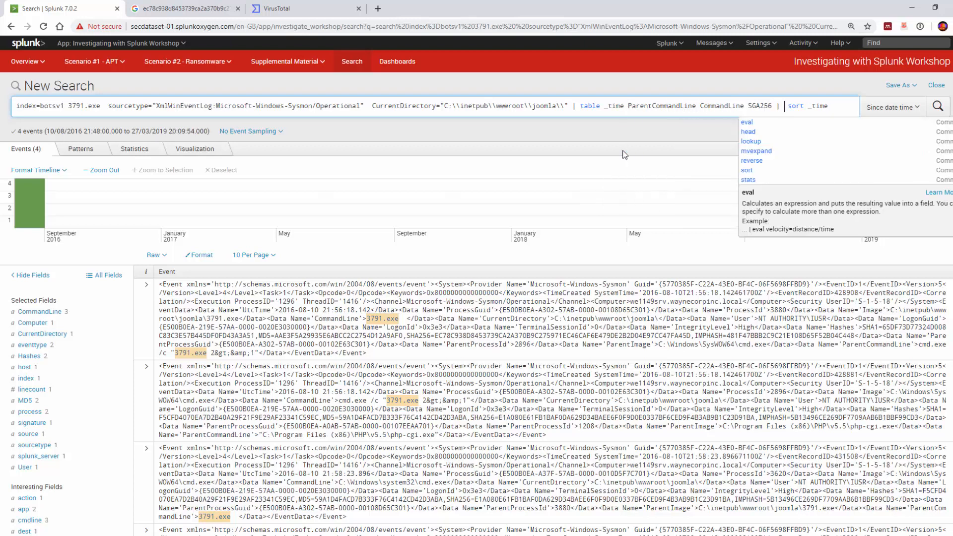
key(Return)
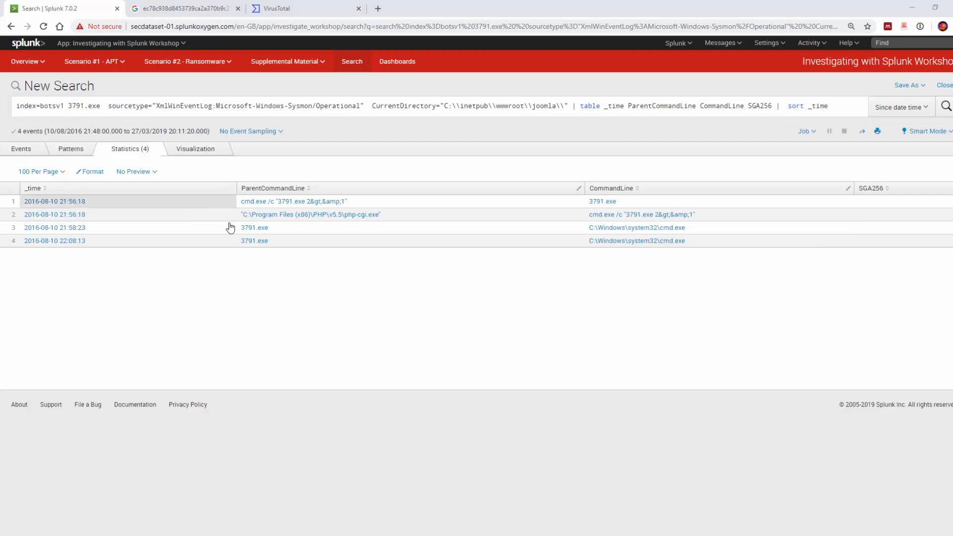
- Add the user field after _time in the table command and rerun the search
click(631, 106)
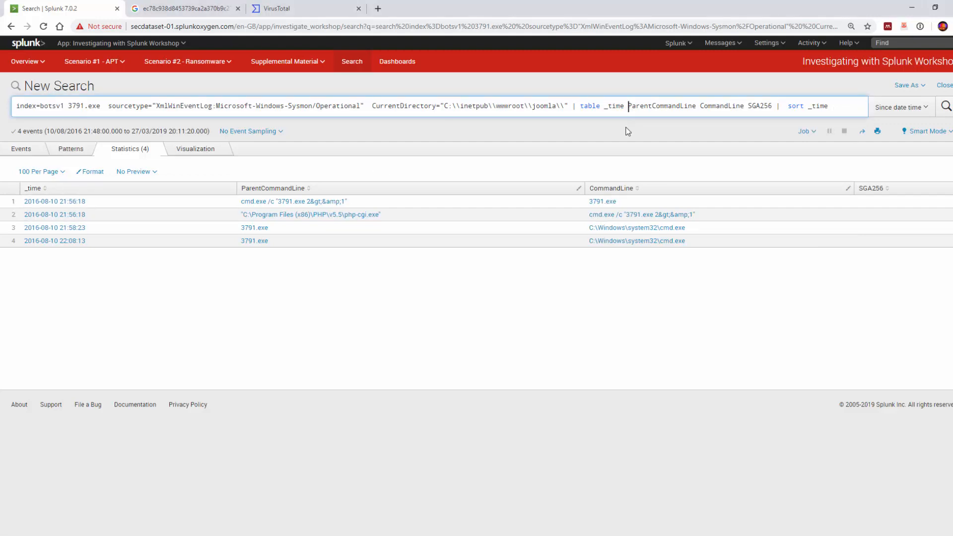
text(user)
key(Return)
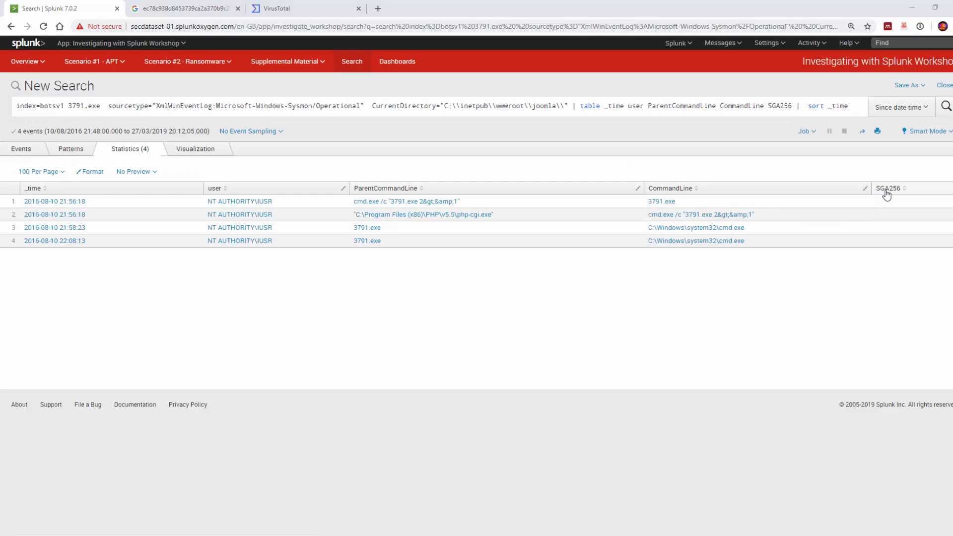
- Correct the hash field name in the table command to SHA256 and rerun the search
click(777, 105)
key(BackSpace)
text(H)
key(Return)
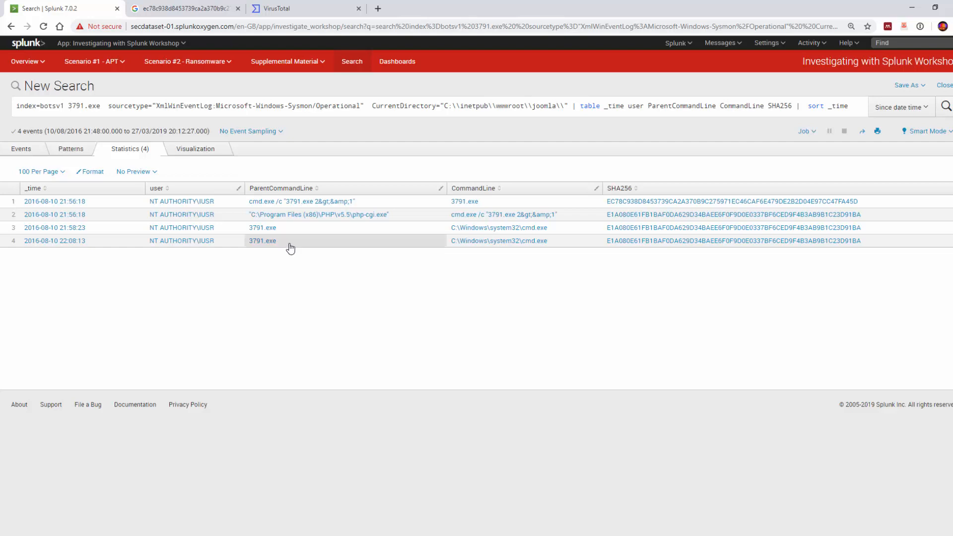
click(440, 106)
click(11, 26)
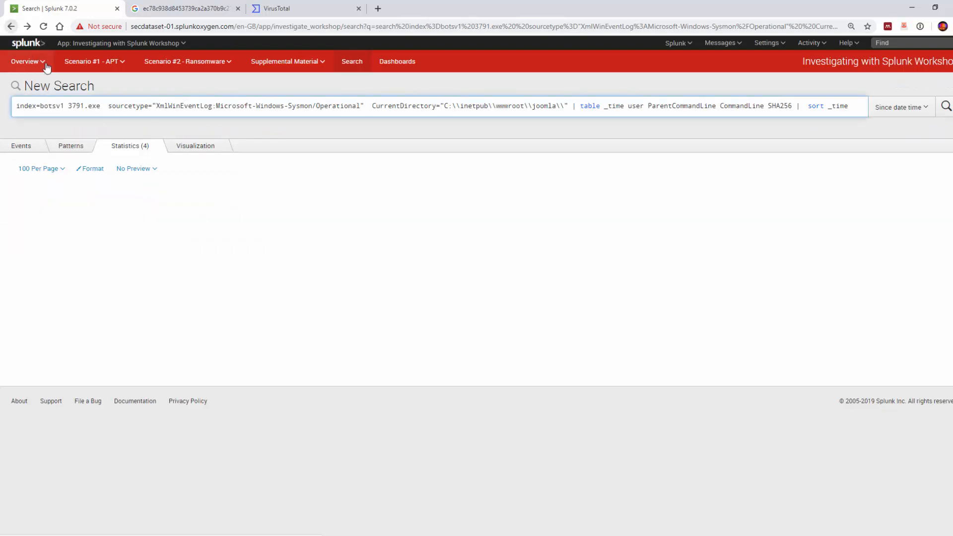
click(27, 26)
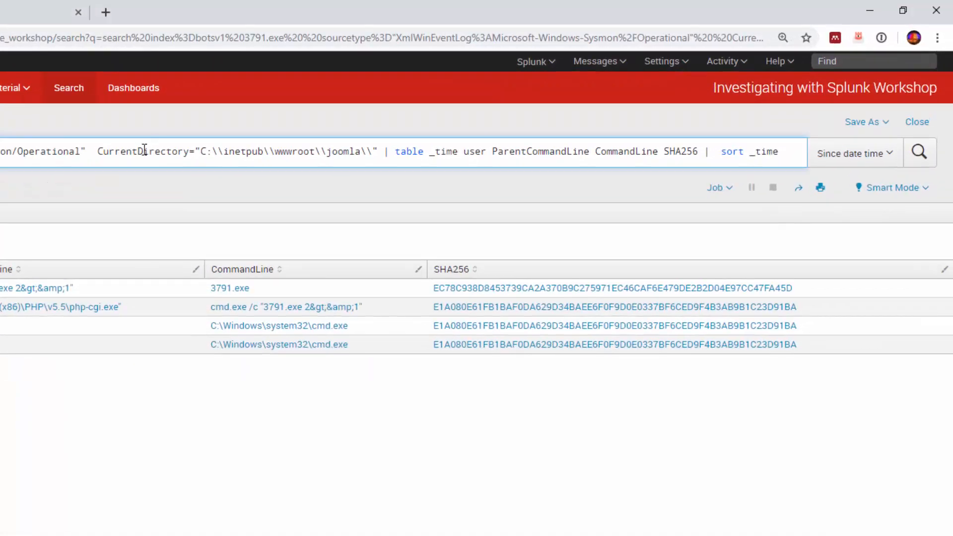
- Delete the CurrentDirectory="C:\\inetpub\\wwwroot\\joomla\\" filter from the search query
click(109, 151)
drag(385, 155, 100, 155)
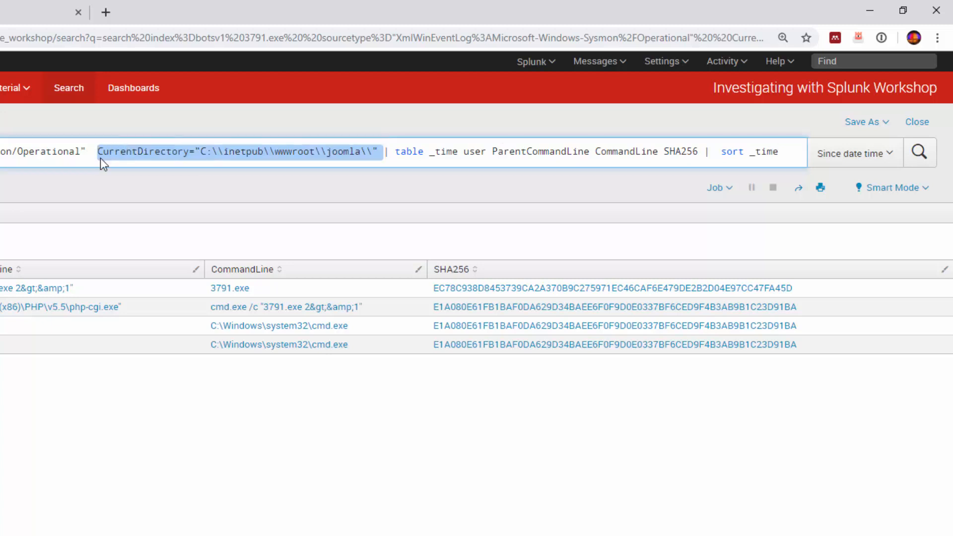
key(BackSpace)
- Replace everything after _time in the table command with the signature field, followed by a pipe
key(Right)
key(Right)
key(Right)
key(Right)
key(Right)
key(Right)
key(Right)
key(Right)
key(Right)
key(Right)
key(Right)
key(Right)
key(Right)
key(Right)
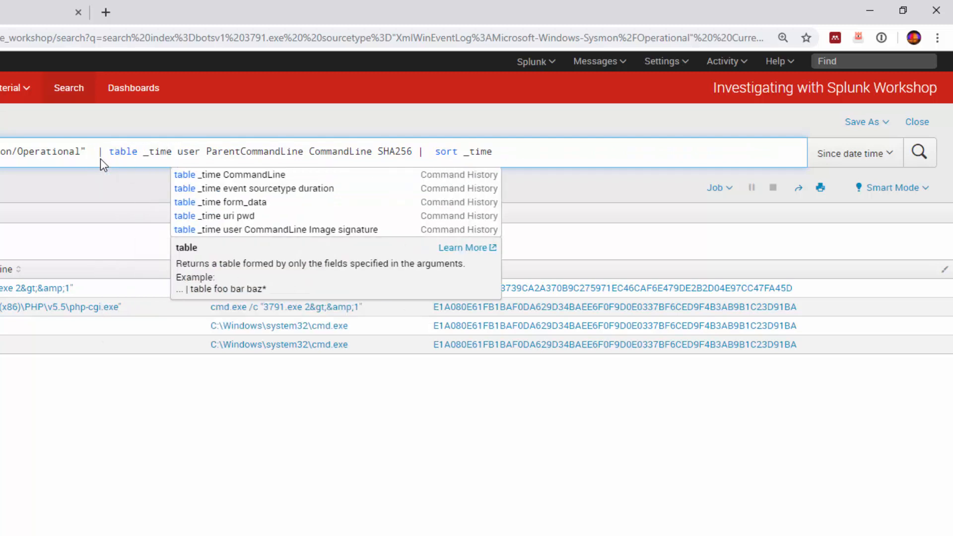
key(shift+End)
text(signature)
key(BackSpace)
key(BackSpace)
key(BackSpace)
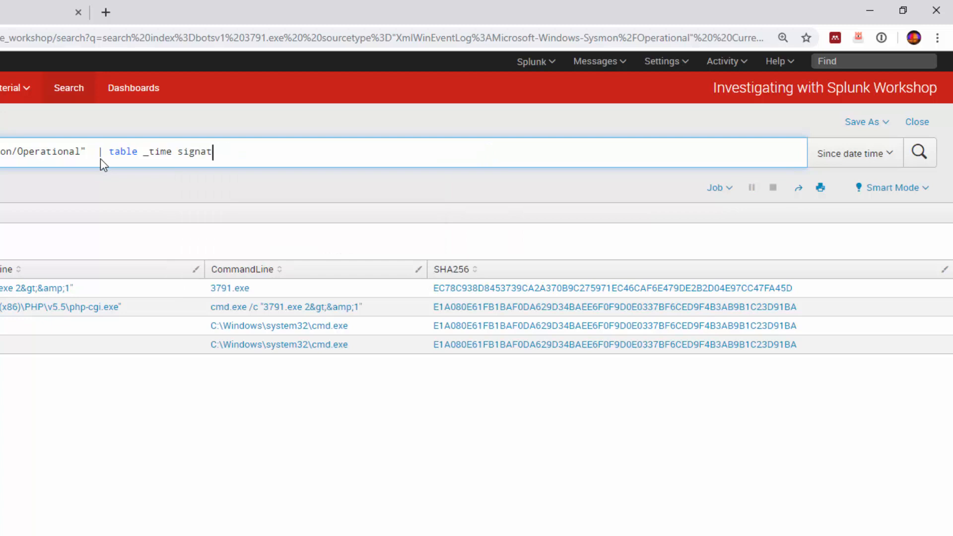
text(ure | )
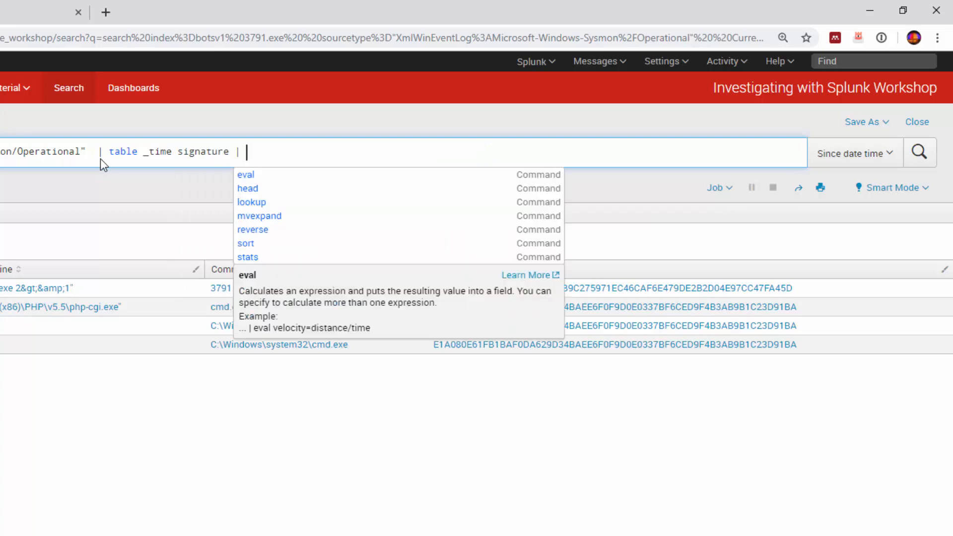
- Finish the query with sort _time after the last pipe and run the search
text(_)
text(s)
key(BackSpace)
key(BackSpace)
text(sort )
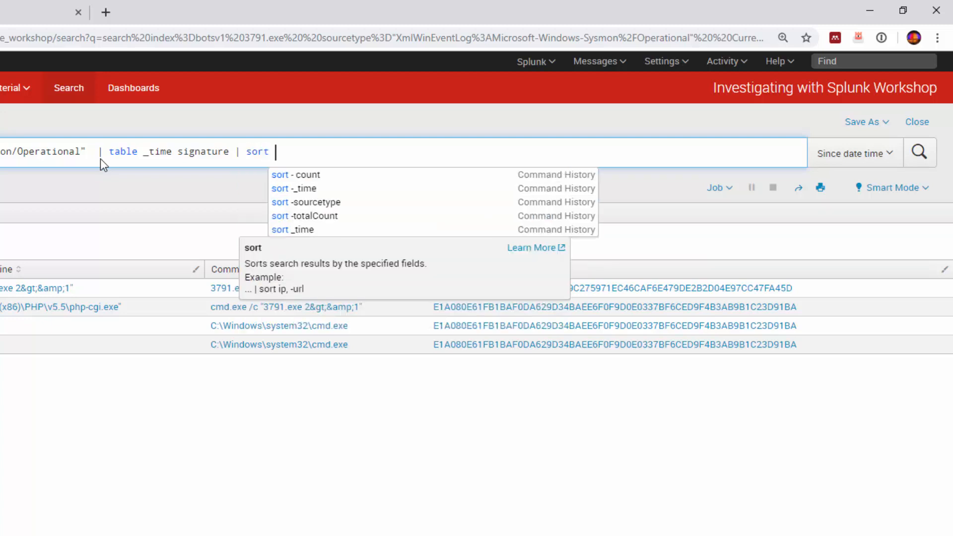
text(_time)
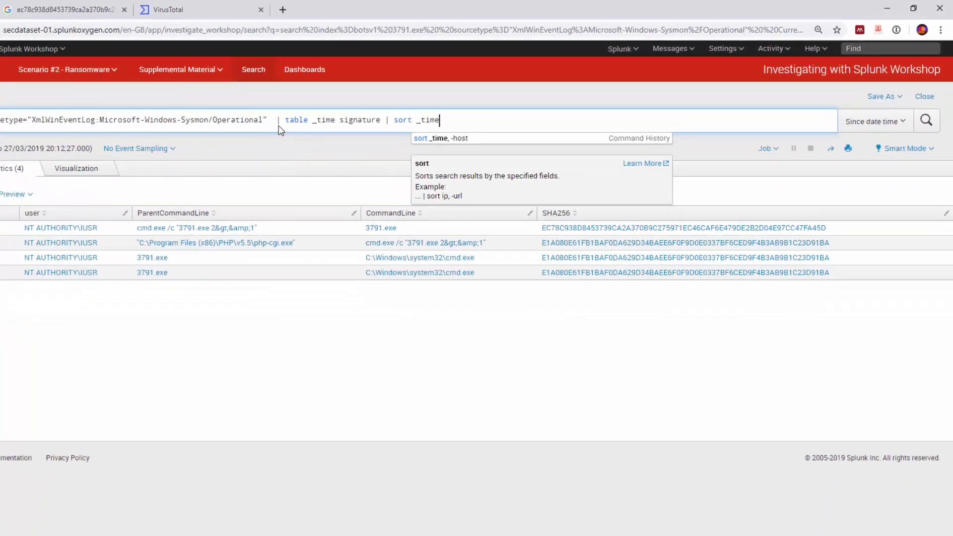
key(Return)
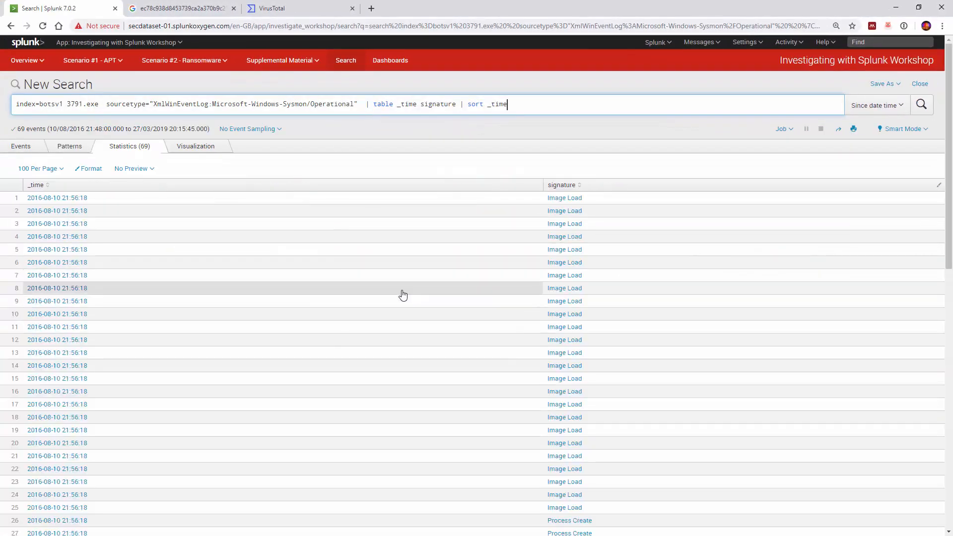
scroll(447, 263, down, 3)
scroll(576, 151, up, 2)
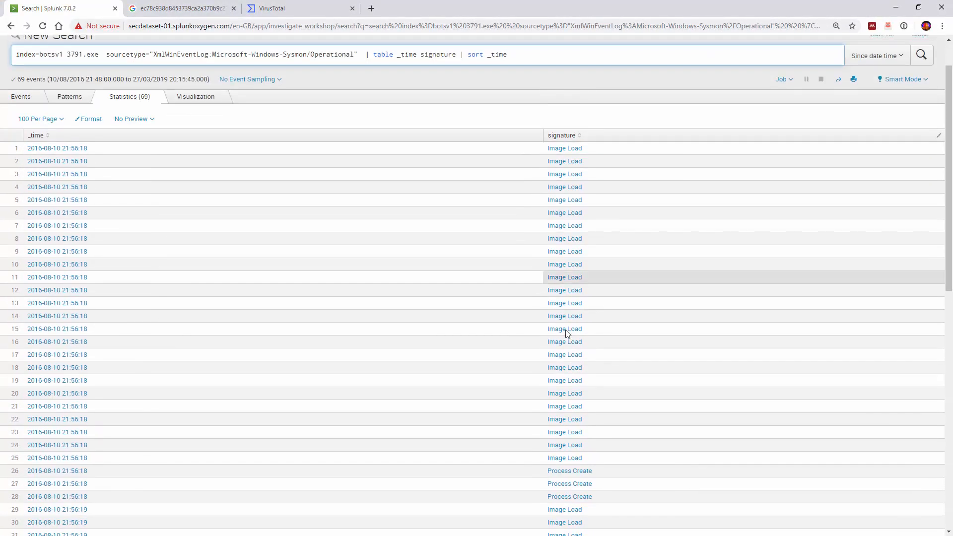
scroll(566, 317, down, 5)
scroll(573, 352, down, 1)
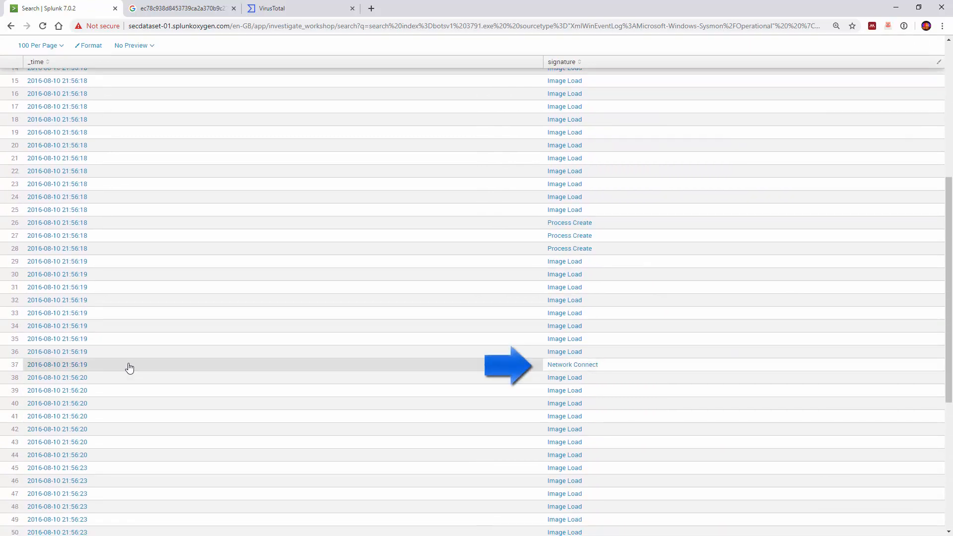
click(73, 369)
click(48, 395)
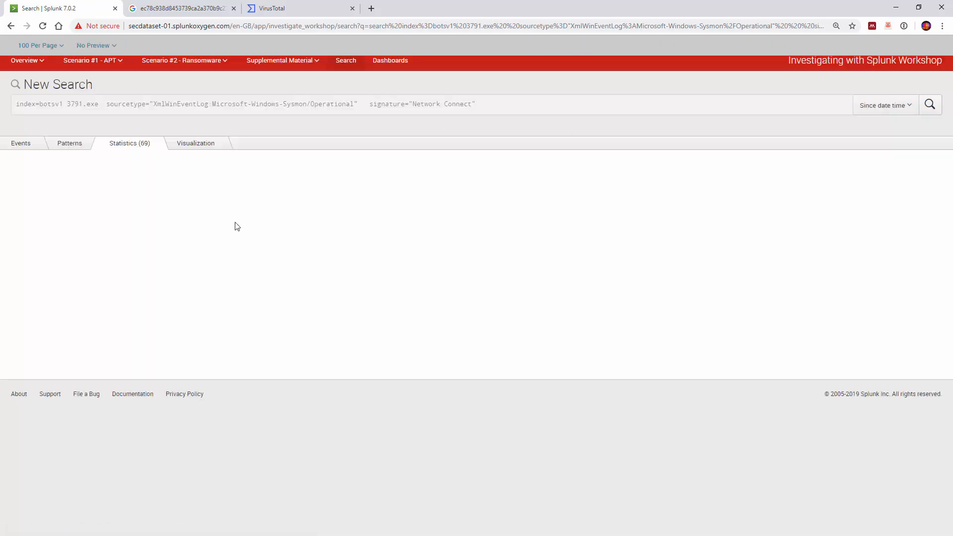
- Expand the Network Connect event and examine its destination, source, process, port and user fields
scroll(278, 223, down, 3)
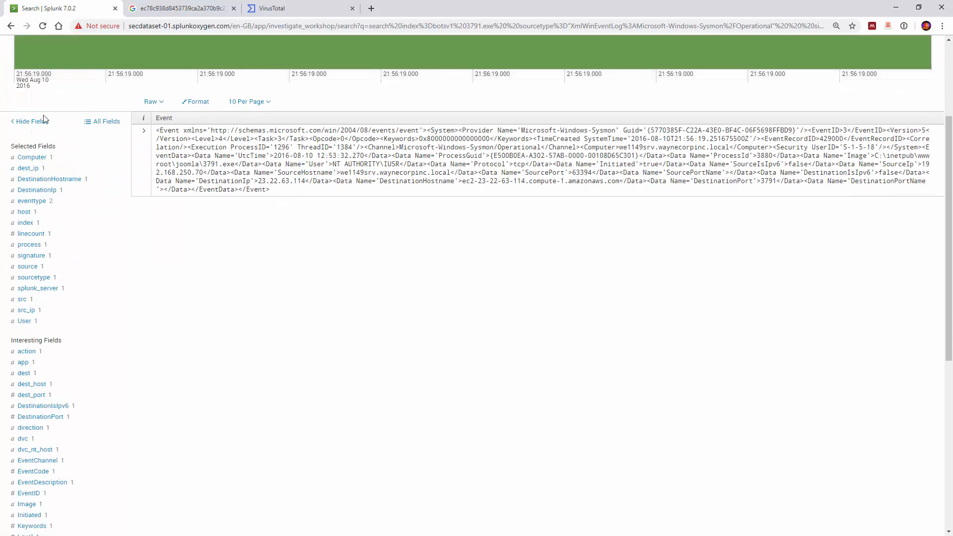
click(144, 130)
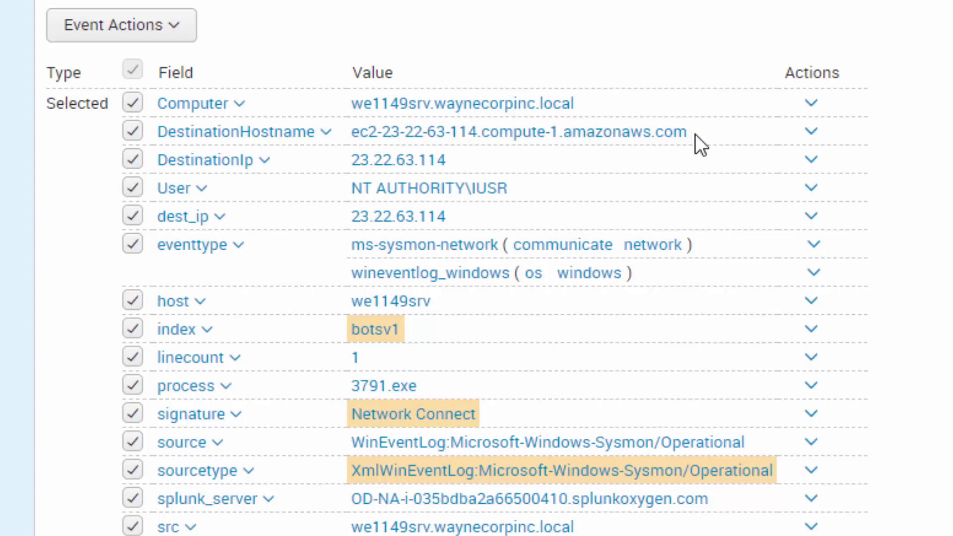
scroll(695, 140, down, 2)
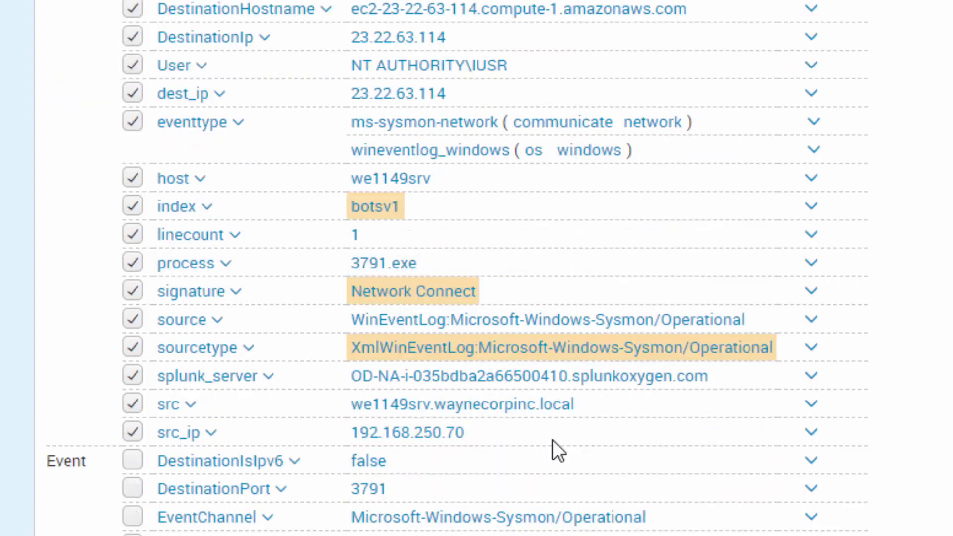
scroll(745, 511, down, 6)
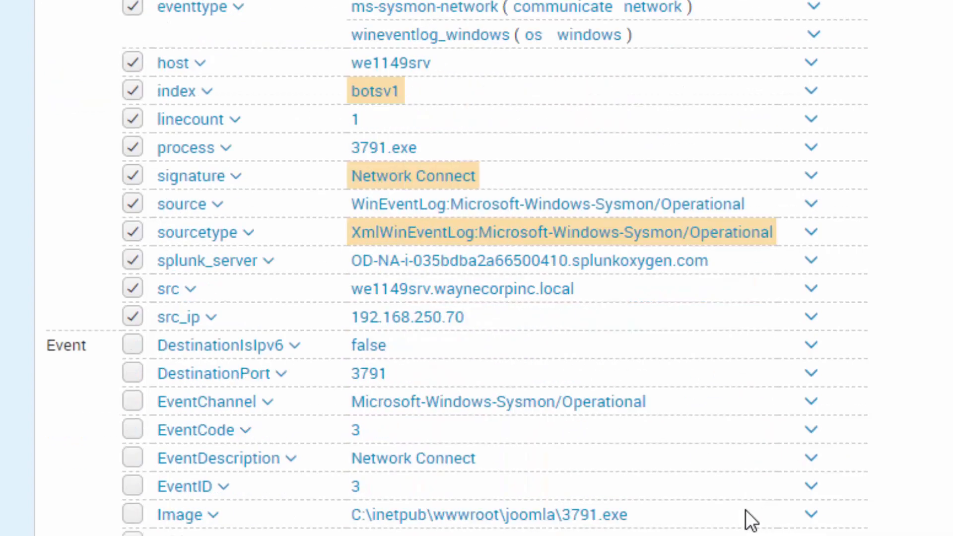
scroll(739, 522, down, 3)
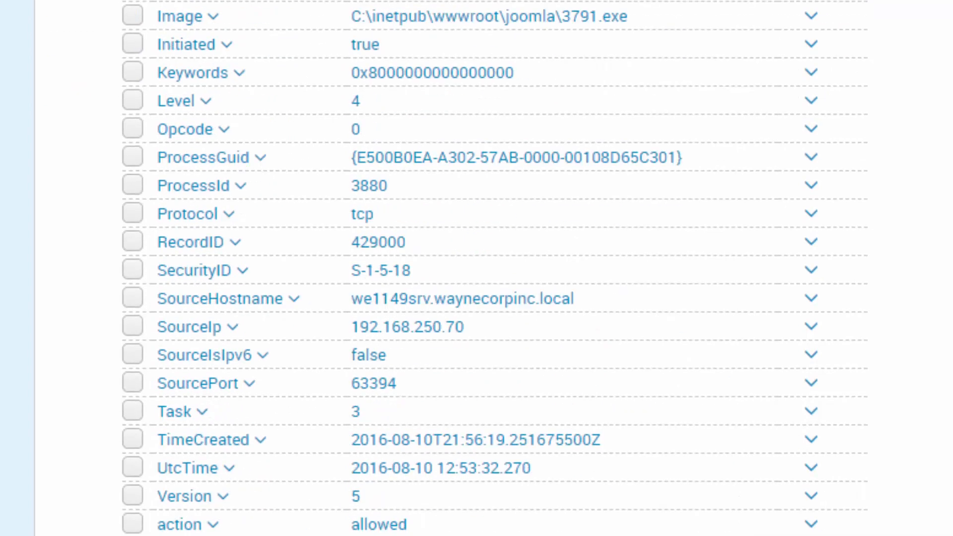
scroll(495, 268, down, 2)
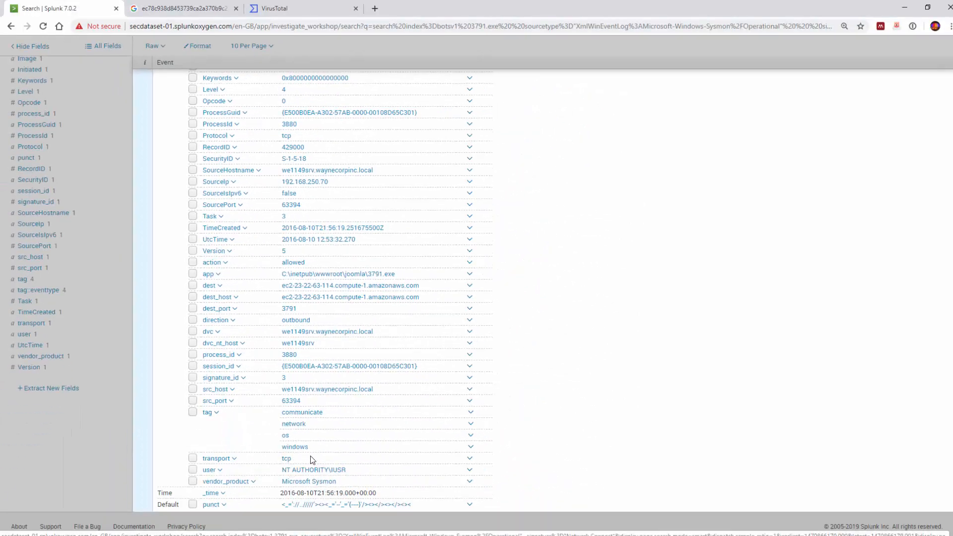
scroll(325, 456, up, 10)
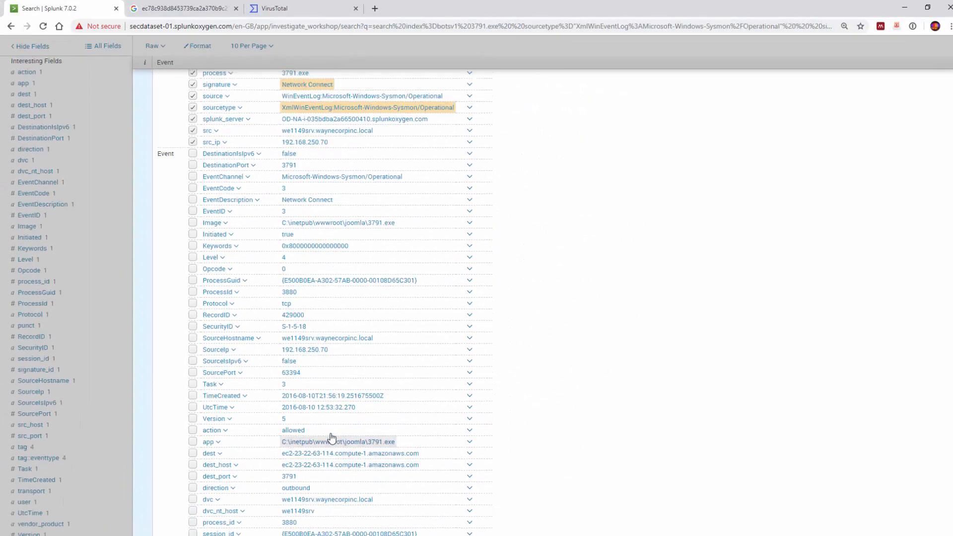
scroll(335, 425, up, 1)
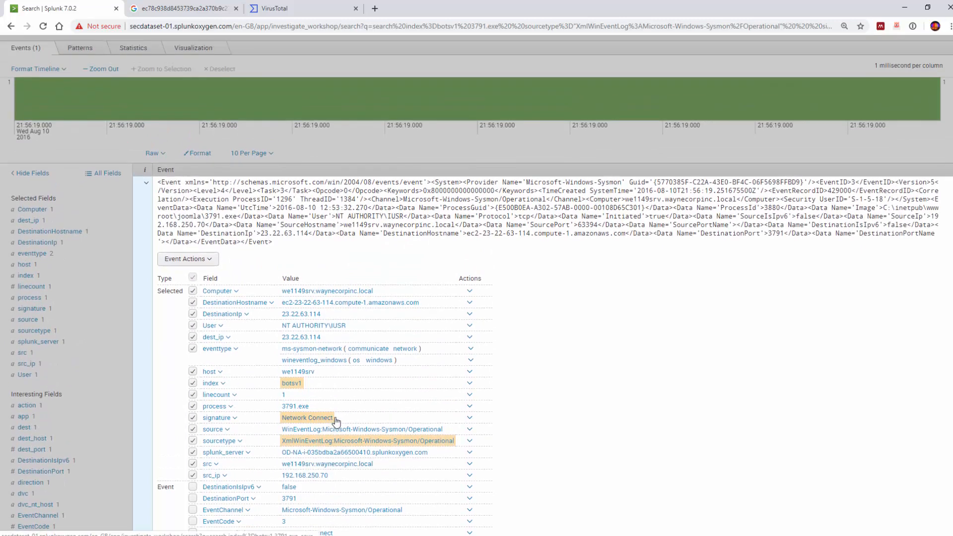
scroll(475, 367, down, 4)
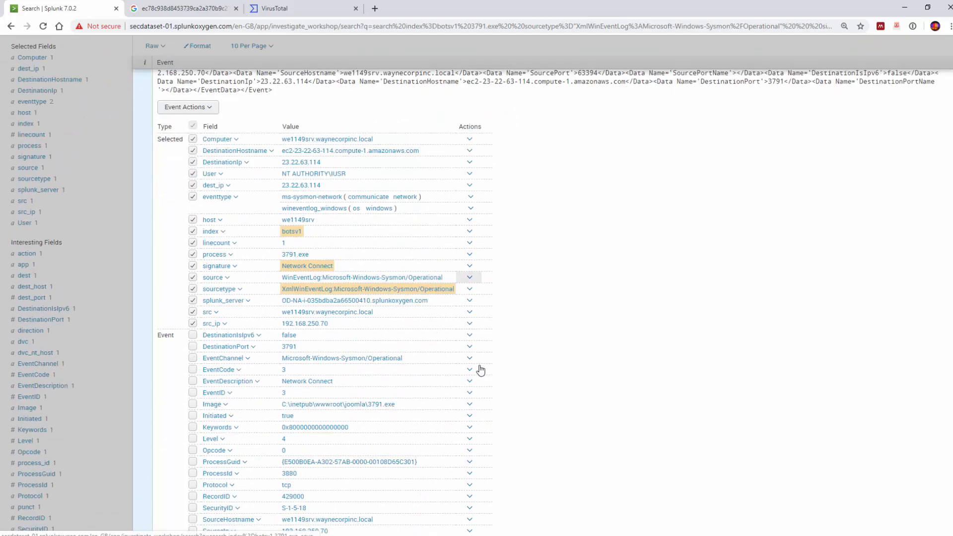
scroll(480, 376, down, 2)
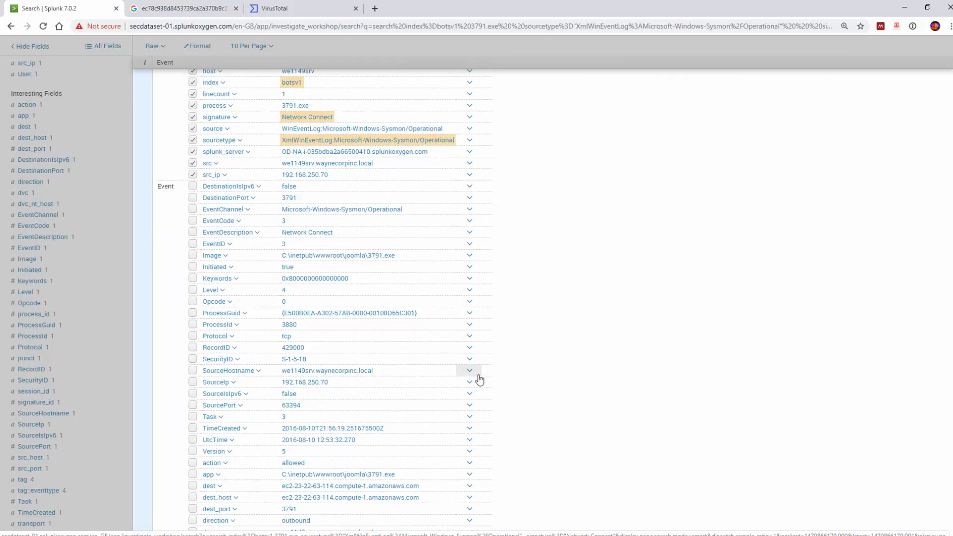
scroll(485, 377, down, 2)
scroll(488, 376, down, 2)
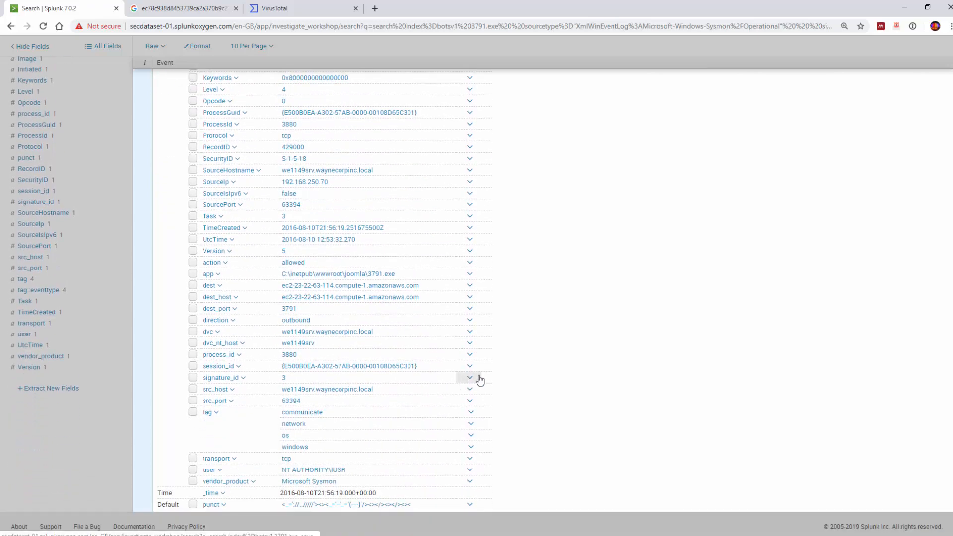
scroll(527, 366, up, 15)
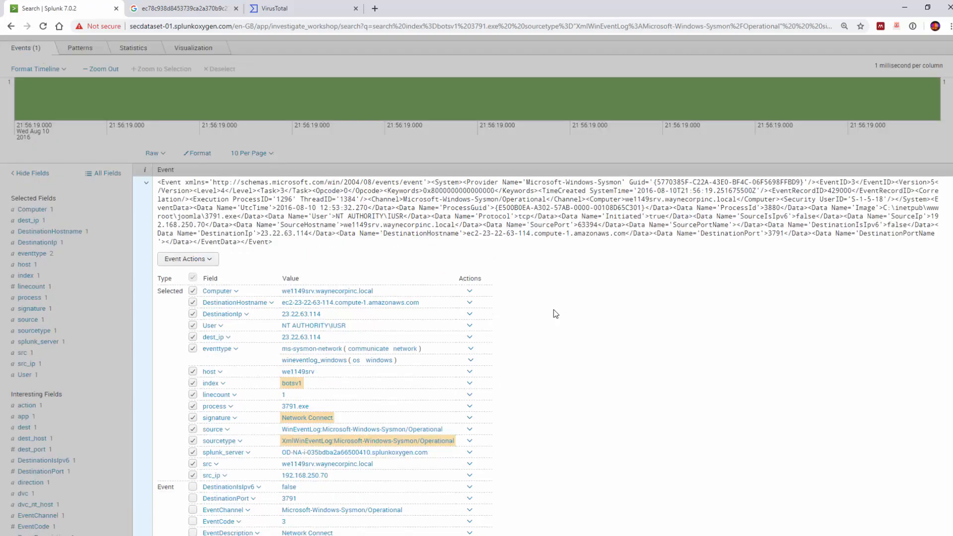
scroll(529, 316, up, 3)
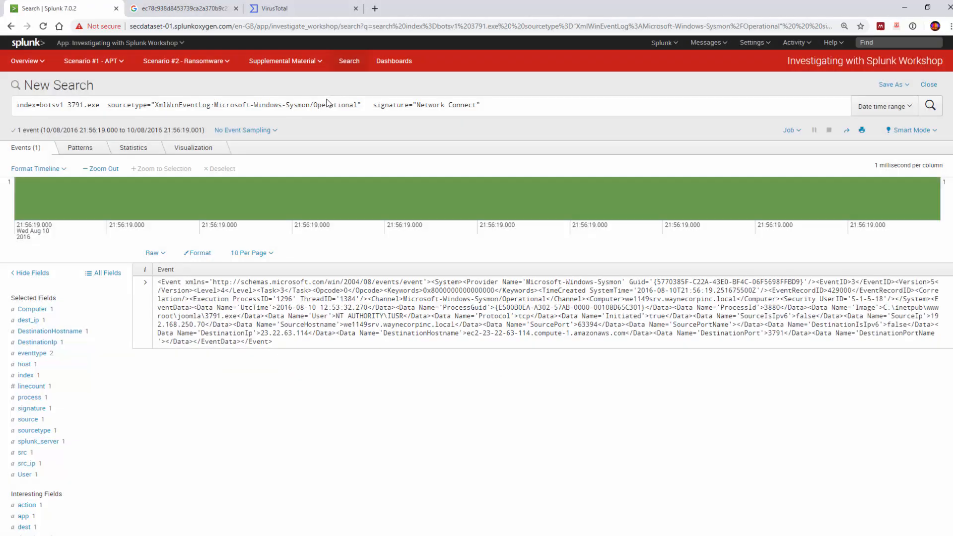
- Extend the signature filter to (signature="Network Connect" OR signature="Process Create") in the search query
click(326, 104)
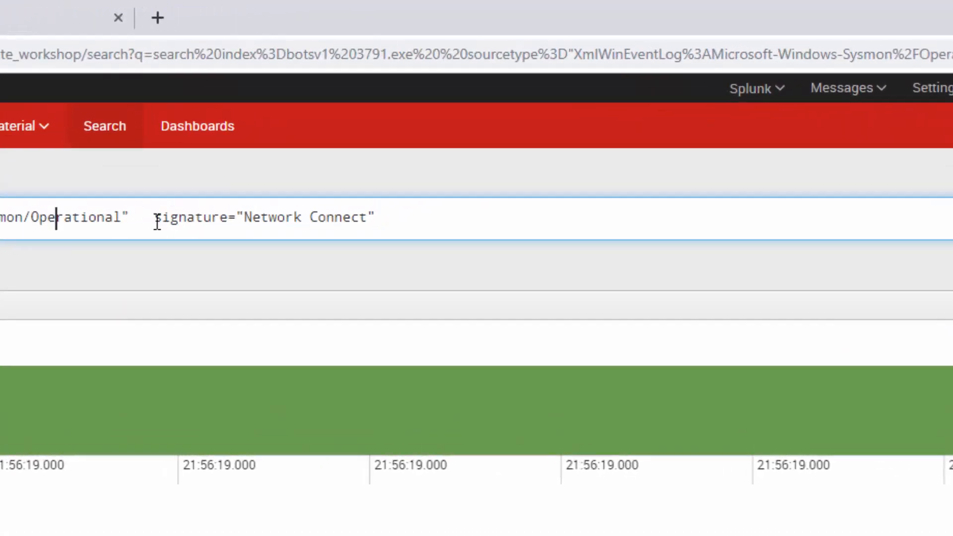
click(373, 105)
key(BackSpace)
text(()
key(Right)
key(Right)
key(Right)
key(Right)
key(Right)
key(Right)
key(Right)
key(Right)
key(Right)
key(Right)
key(Right)
key(Right)
key(Right)
key(Right)
key(Right)
key(Right)
key(Right)
key(Right)
key(Right)
key(Right)
key(Right)
key(Right)
key(Right)
key(Right)
key(Right)
key(Right)
key(Right)
key(Right)
text(OR sig)
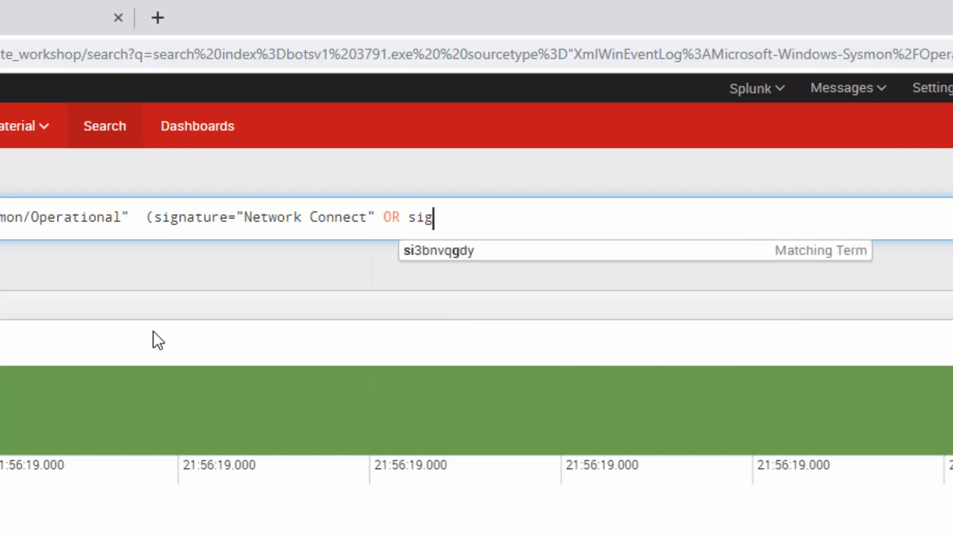
text(nature)
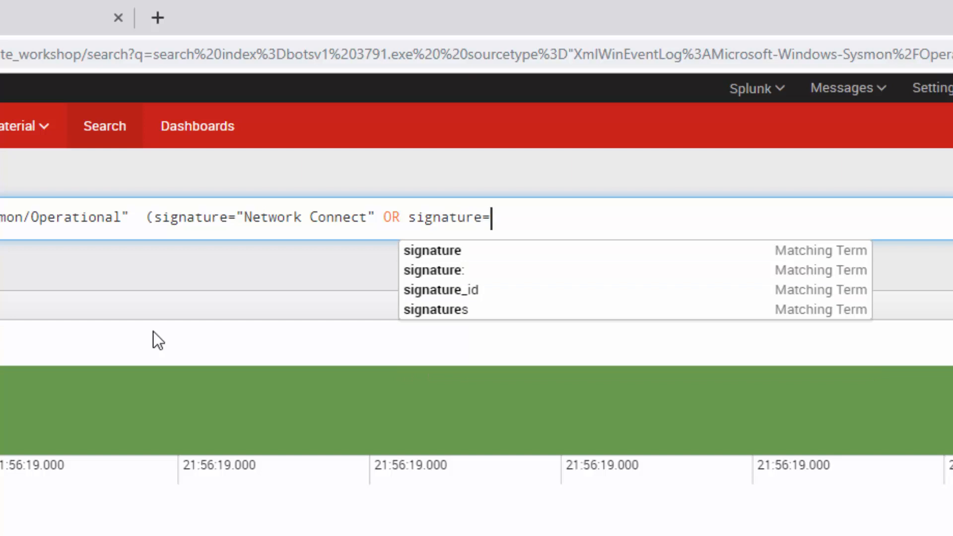
text(="Proc)
key(BackSpace)
text(ces)
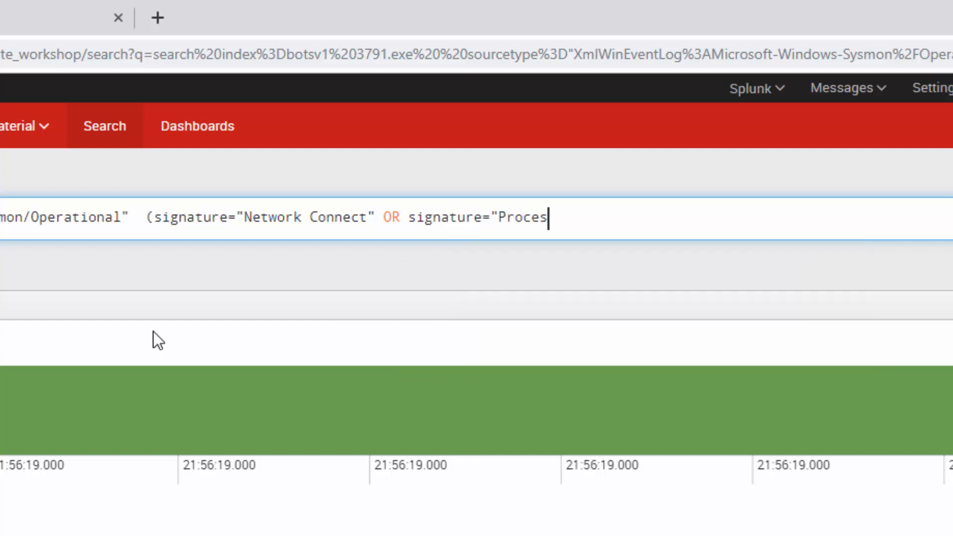
text(s Create)
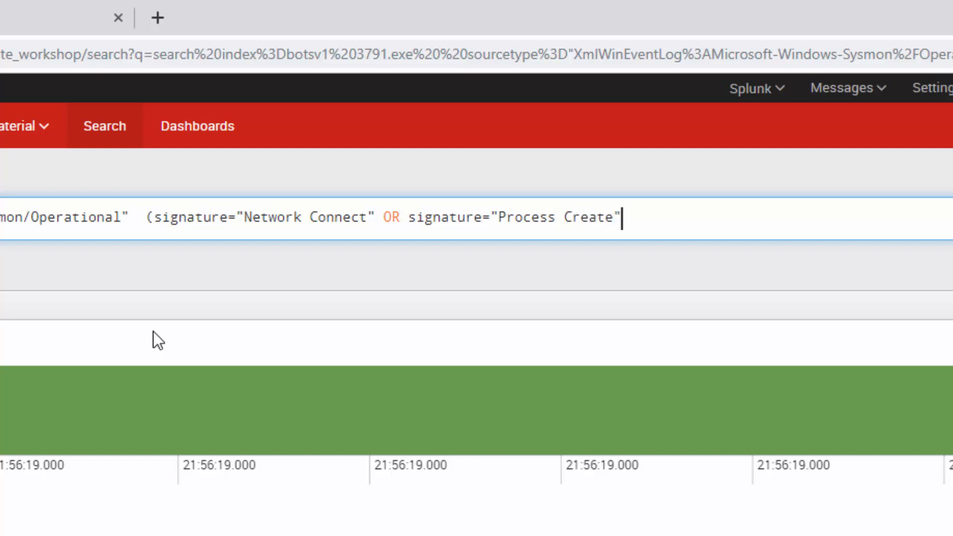
text(") )
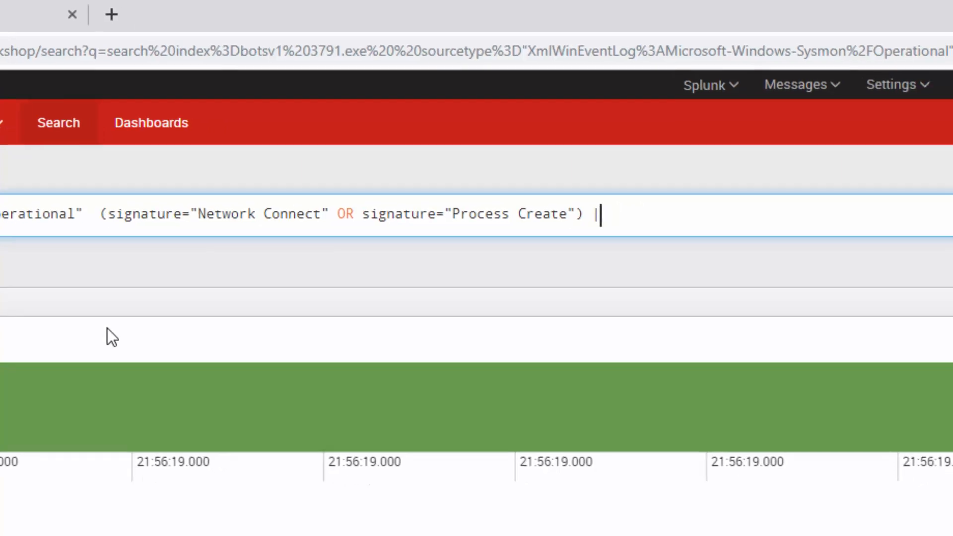
- Append | tabke _time user CommandLIne Image signature | sort _time to the query and run the search
text(| ta)
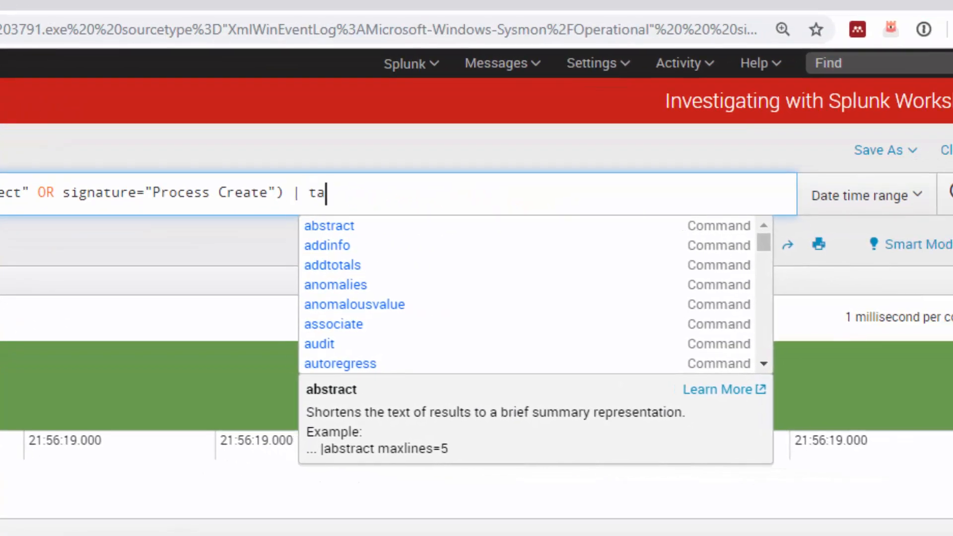
text(bke _time user CommandLIne)
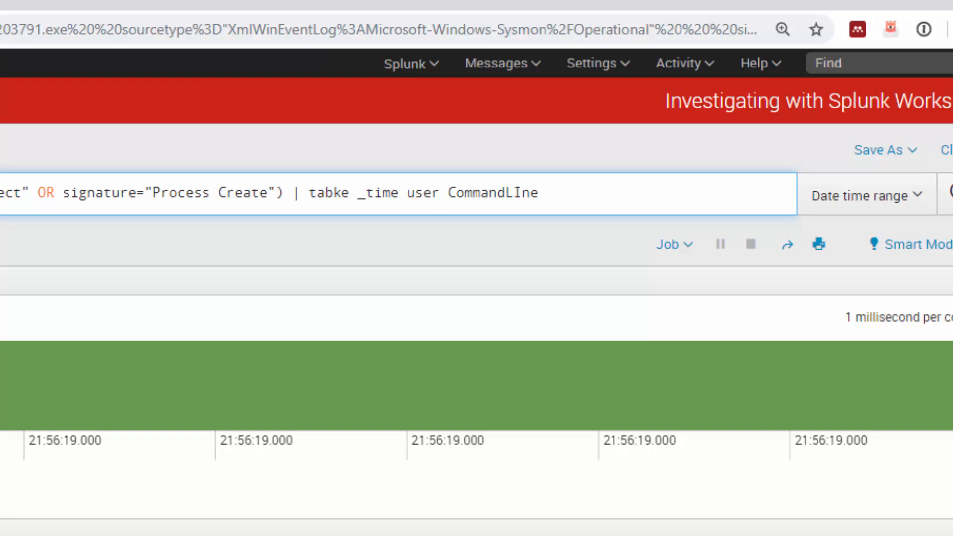
text( Image signature | sor)
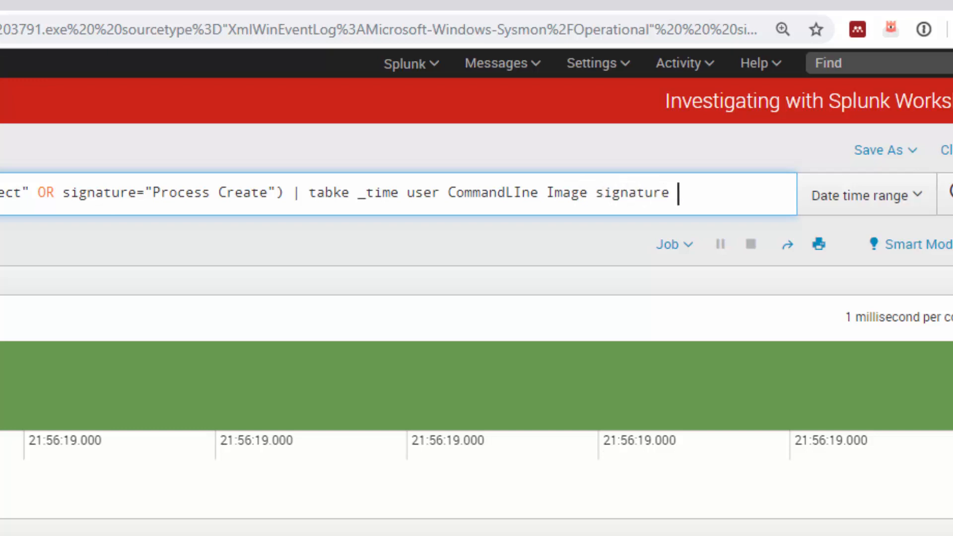
text(t _time)
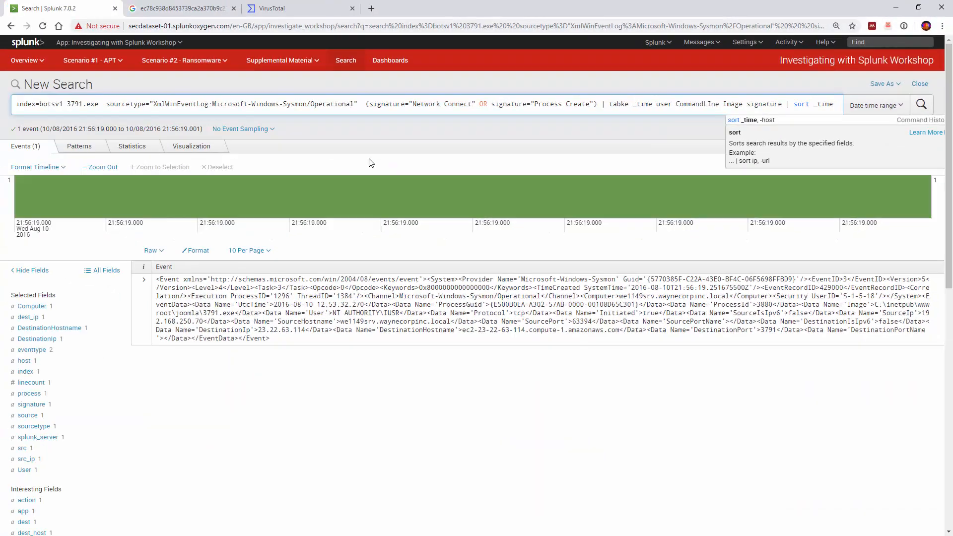
key(Return)
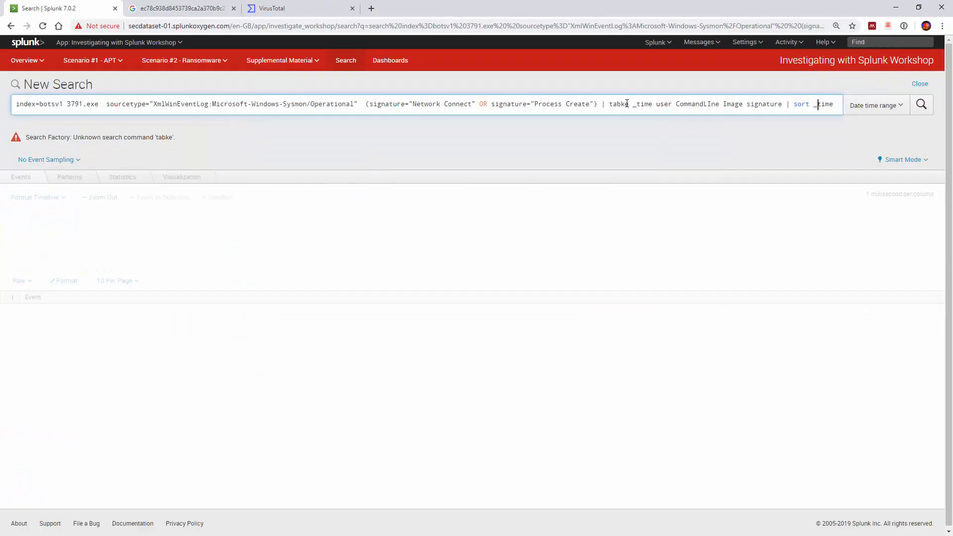
- Correct the misspelled tabke command to table and rerun the search
key(BackSpace)
text(l)
key(Return)
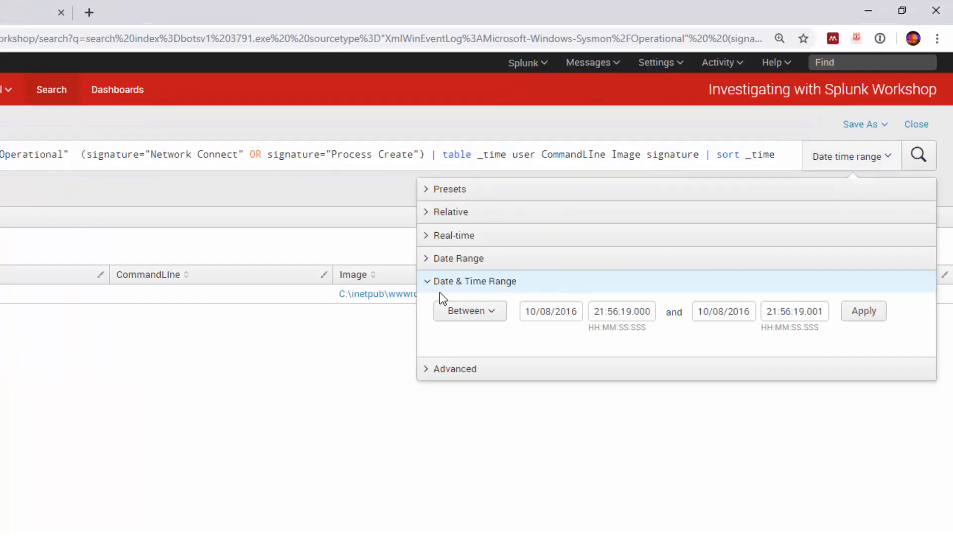
- Set the search time range to Since 10/08/2016 21:45:19.000 and apply it
click(486, 318)
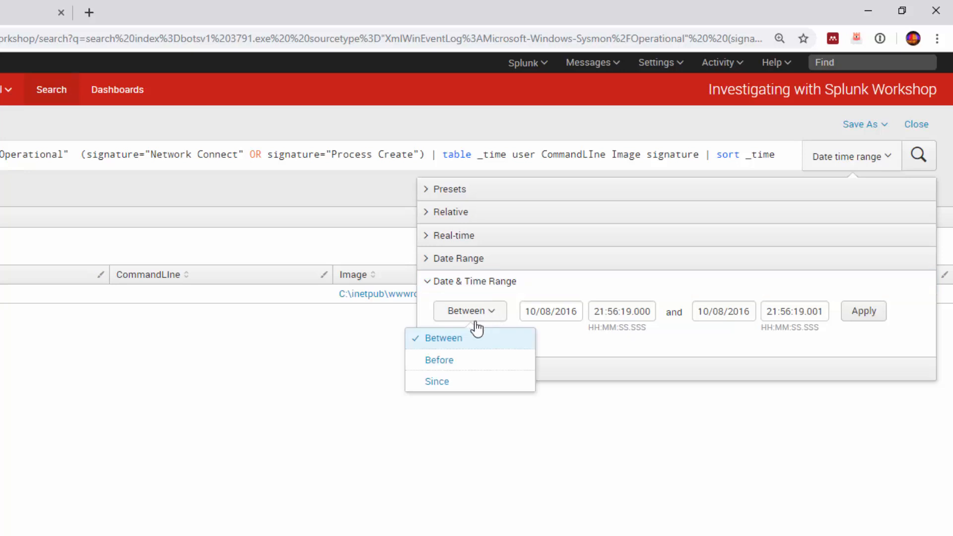
click(449, 381)
click(621, 318)
key(BackSpace)
key(BackSpace)
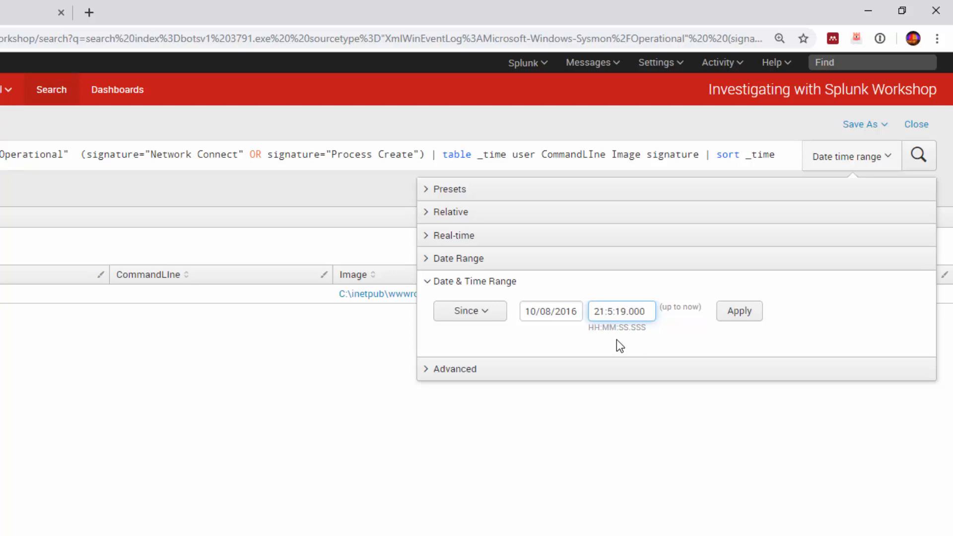
text(45)
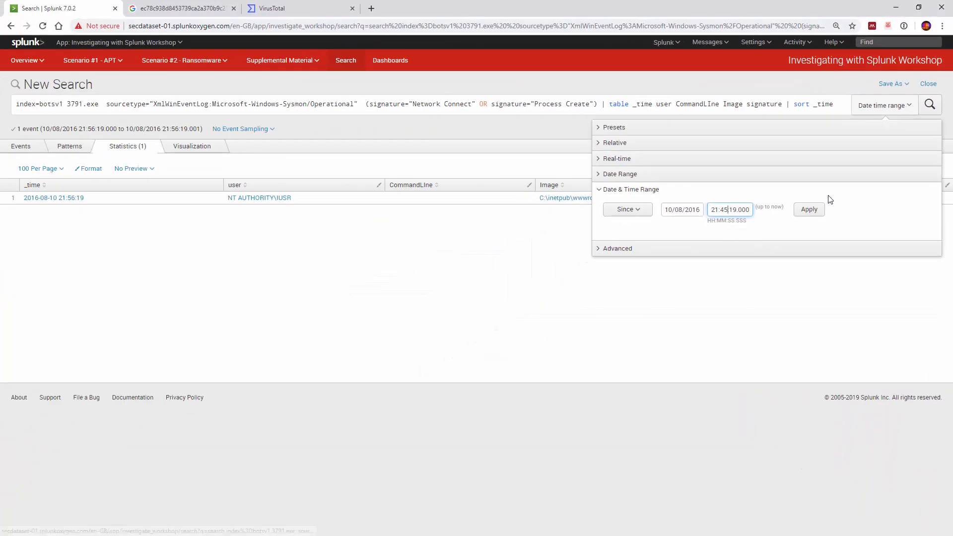
click(746, 298)
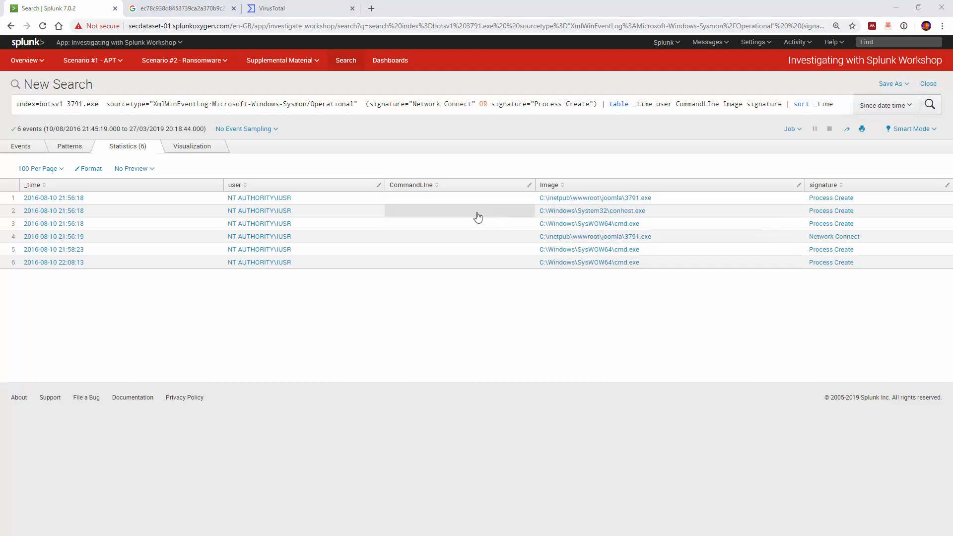
- Correct CommandLIne to CommandLine, insert ProcesGuid before user in the table command, and rerun the search
click(710, 103)
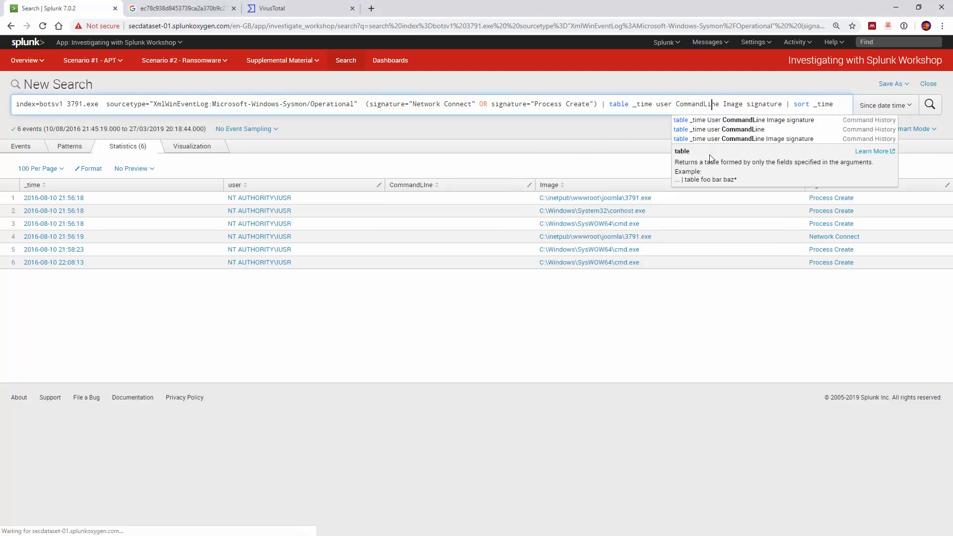
key(Return)
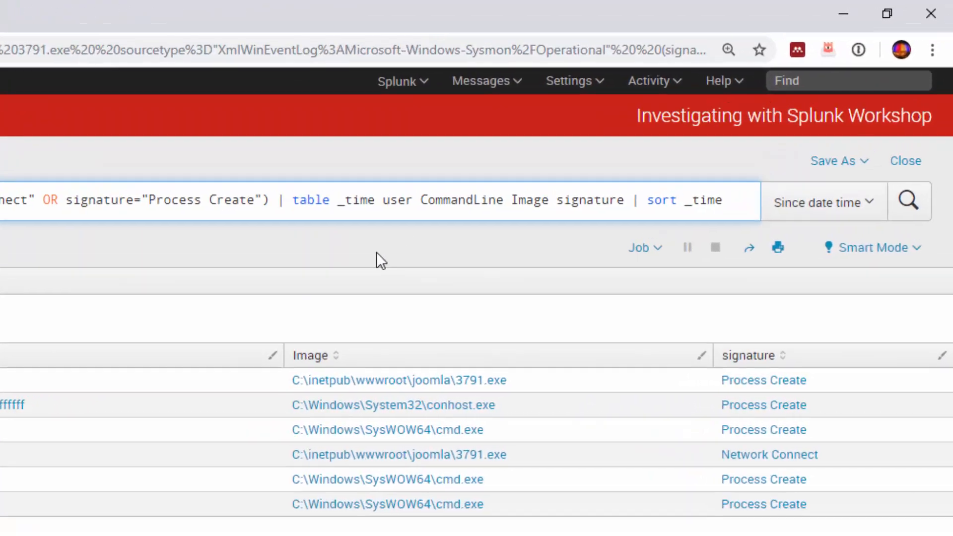
text(Pro)
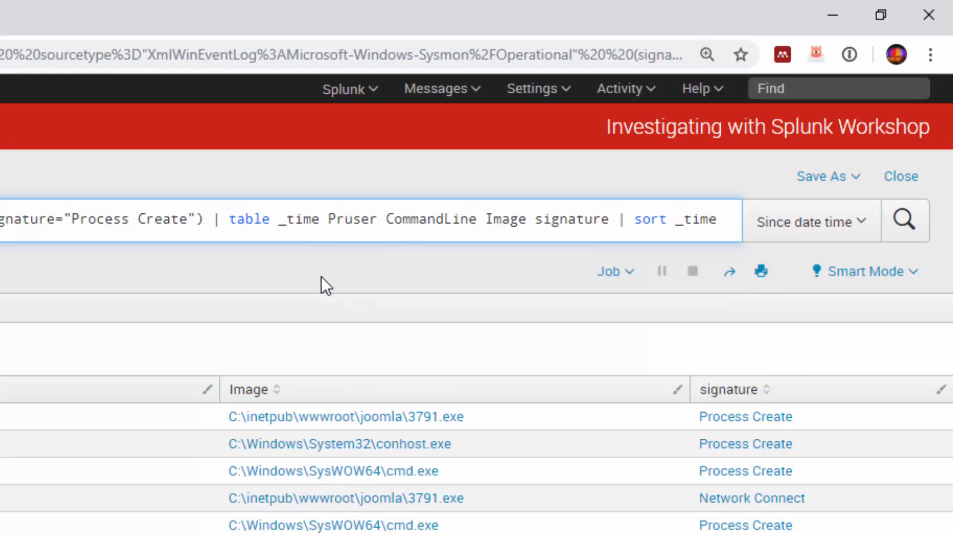
text(ces)
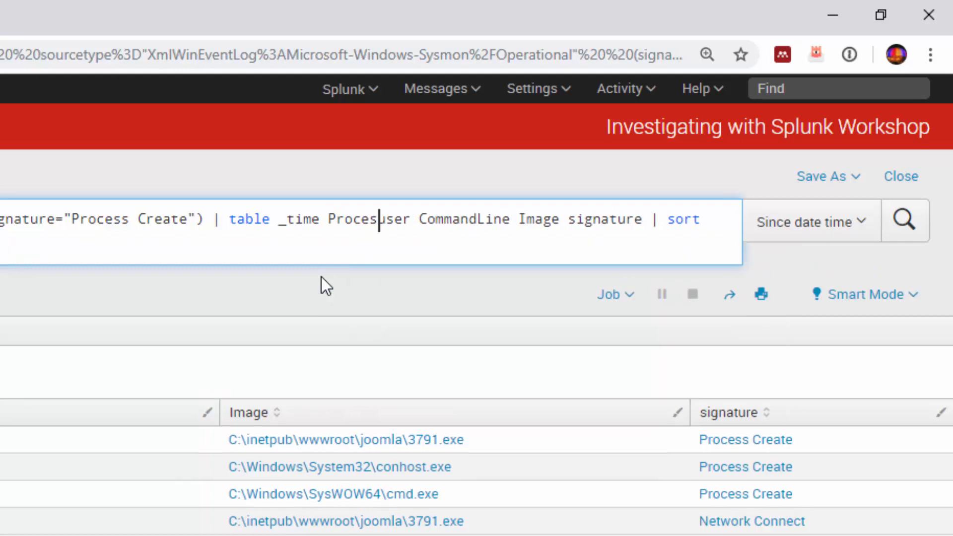
text(Guid)
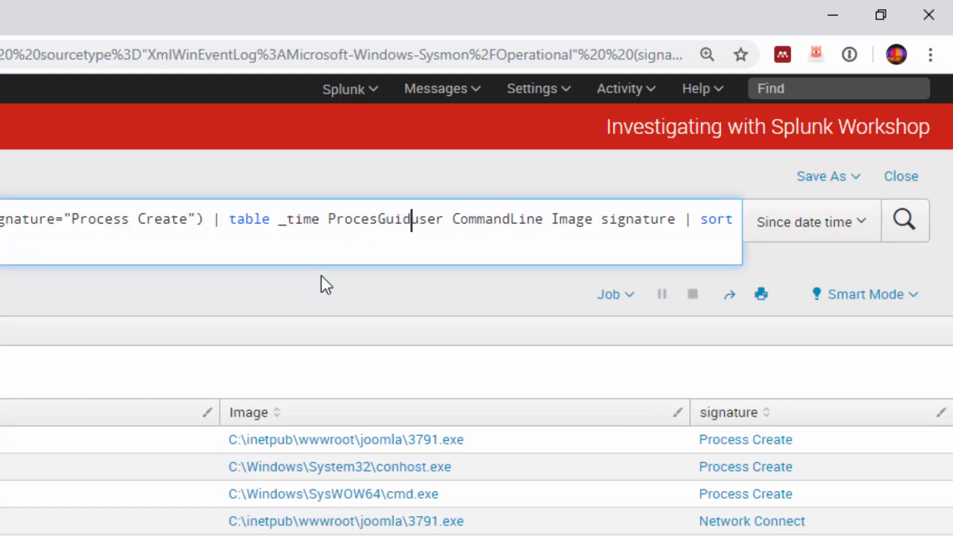
key(Return)
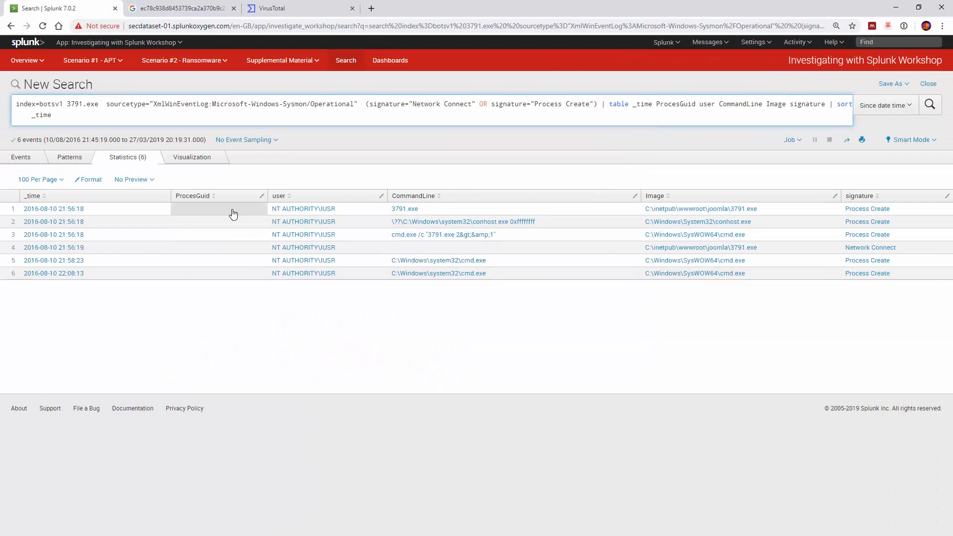
- Correct the misspelled ProcesGuid field to ProcessGuid in the table command and rerun the search
click(684, 104)
text(s)
key(Return)
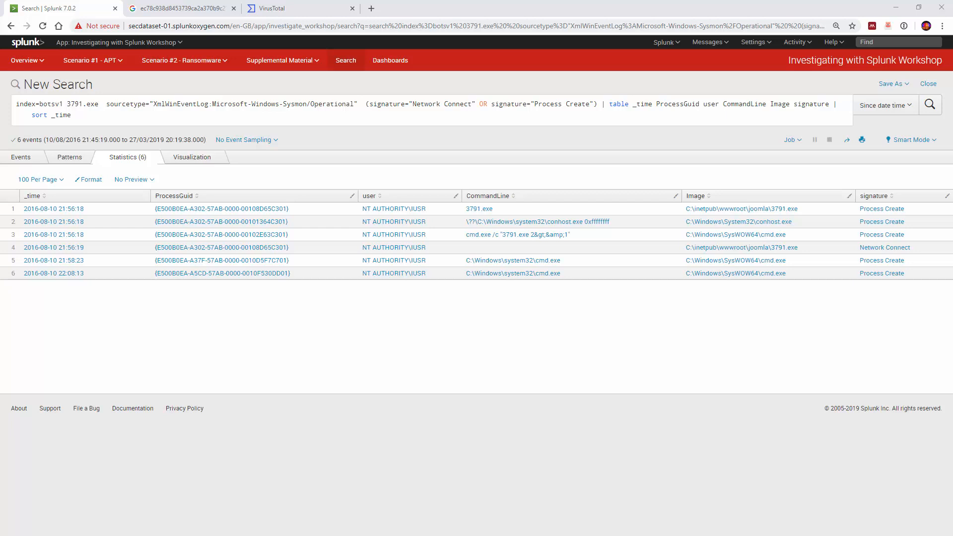
- Replace the query with the copied Sysmon ParentProcessGuid search, tabling _time user CommandLine Image signature and sorting by _time, and run it
click(192, 122)
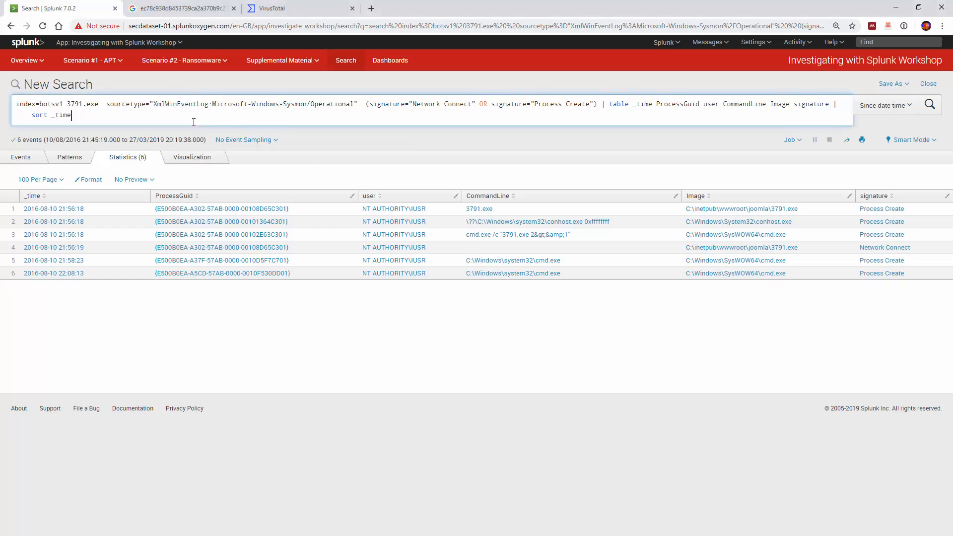
drag(154, 128, 0, 104)
drag(63, 117, 8, 105)
key(ctrl+v)
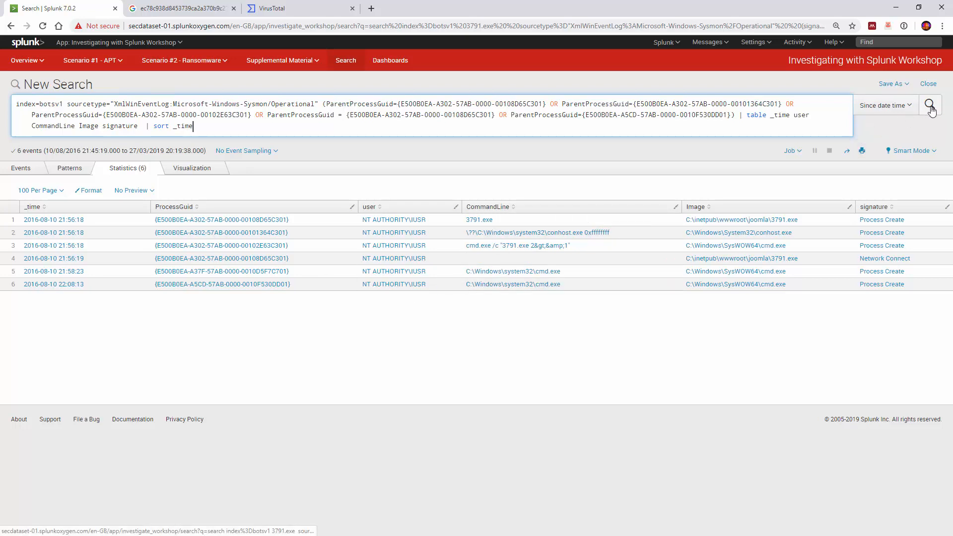
click(911, 107)
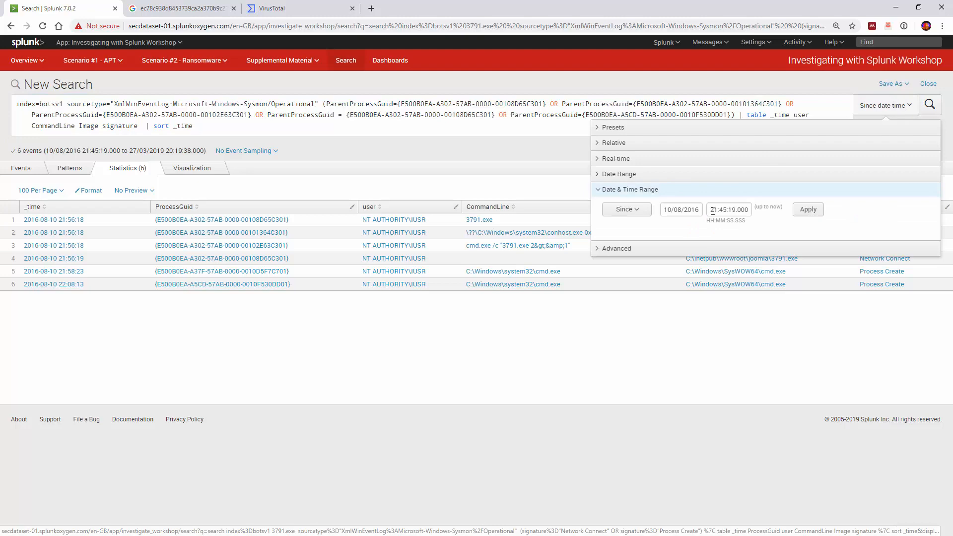
click(904, 106)
click(930, 105)
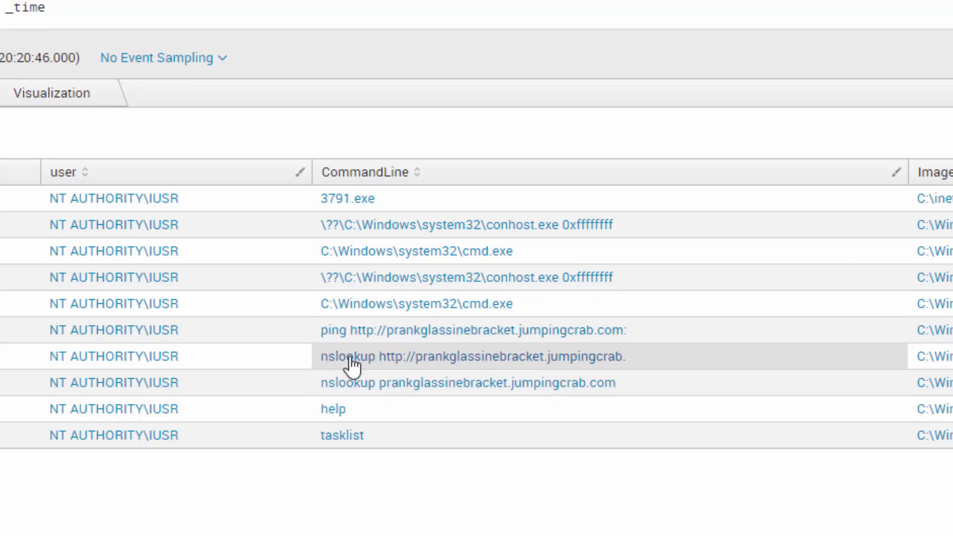
- View the events behind the nslookup prankglassinebracket.jumpingcrab.com command line in the results
click(382, 354)
drag(382, 353, 664, 365)
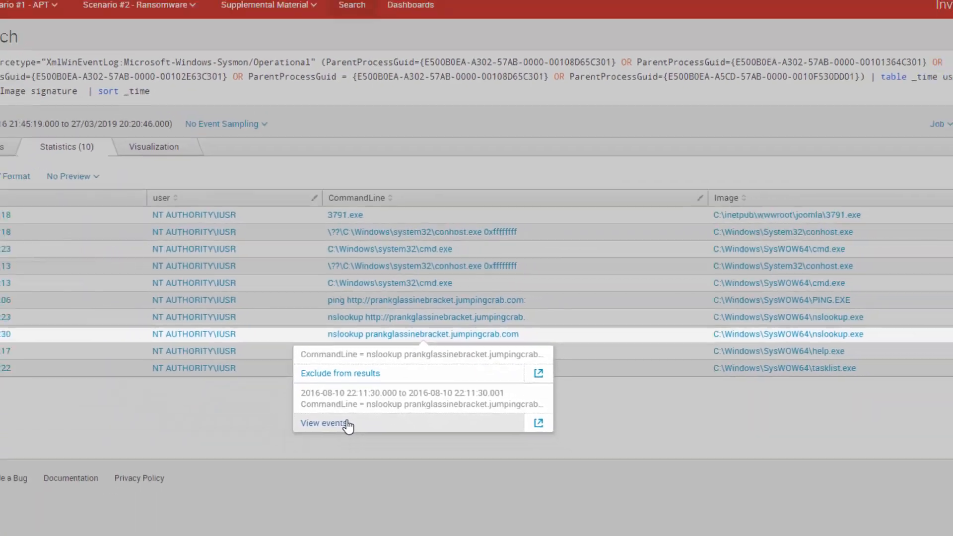
click(325, 517)
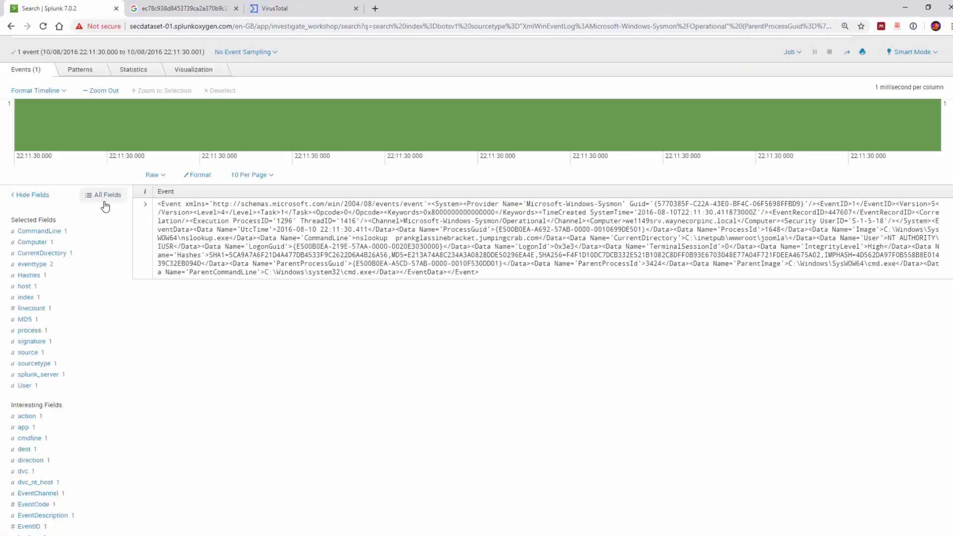
- Expand the nslookup event and examine its command line, process, parent process and host fields
click(145, 204)
scroll(349, 180, down, 3)
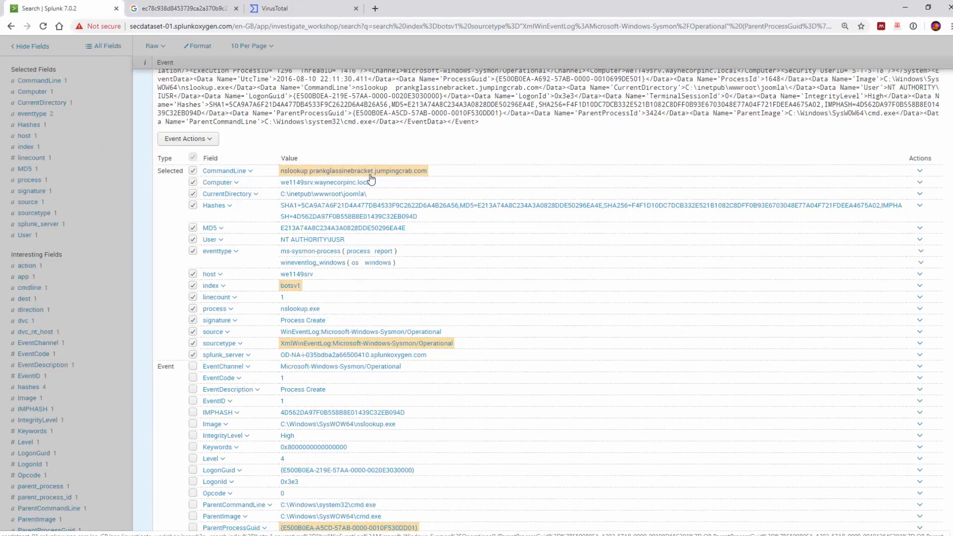
scroll(453, 277, down, 2)
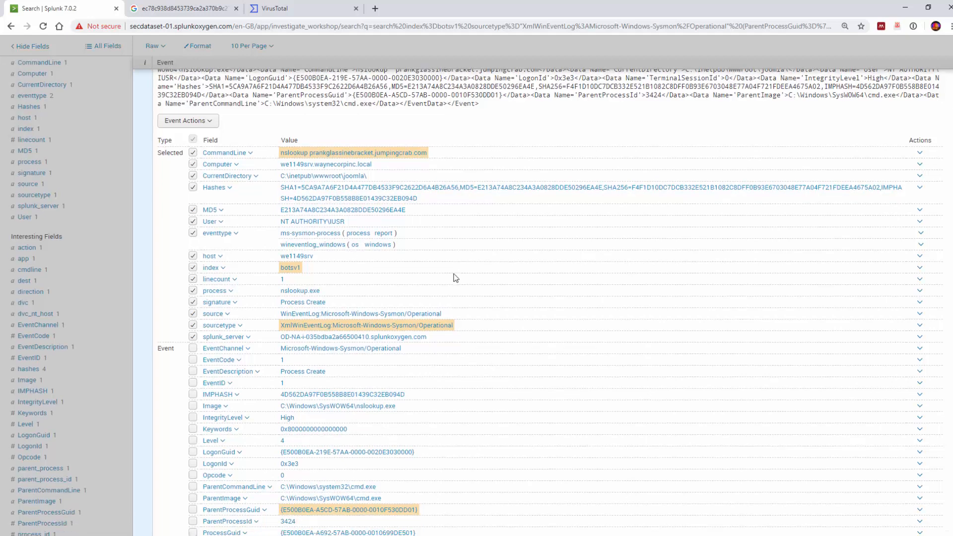
scroll(456, 281, down, 5)
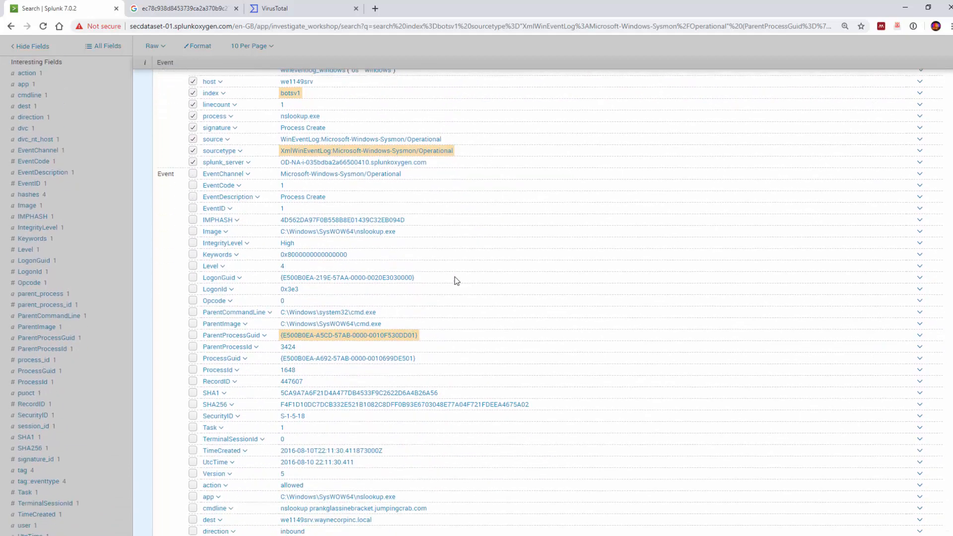
scroll(446, 292, up, 7)
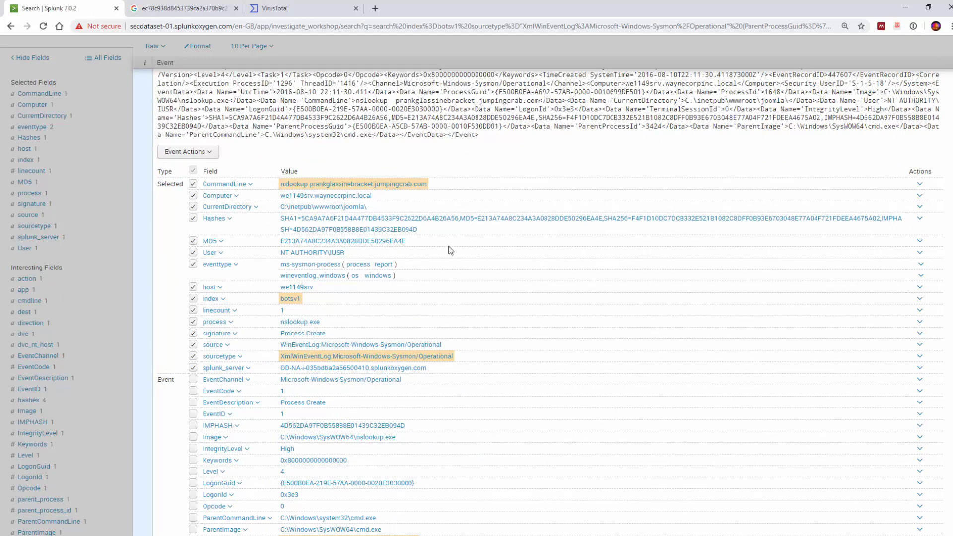
scroll(177, 94, up, 1)
scroll(176, 95, up, 2)
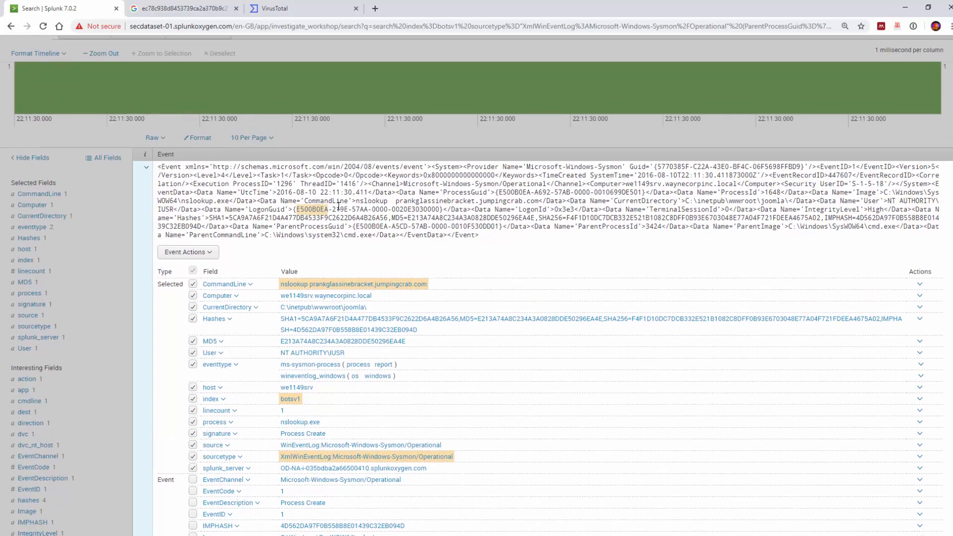
scroll(443, 265, down, 1)
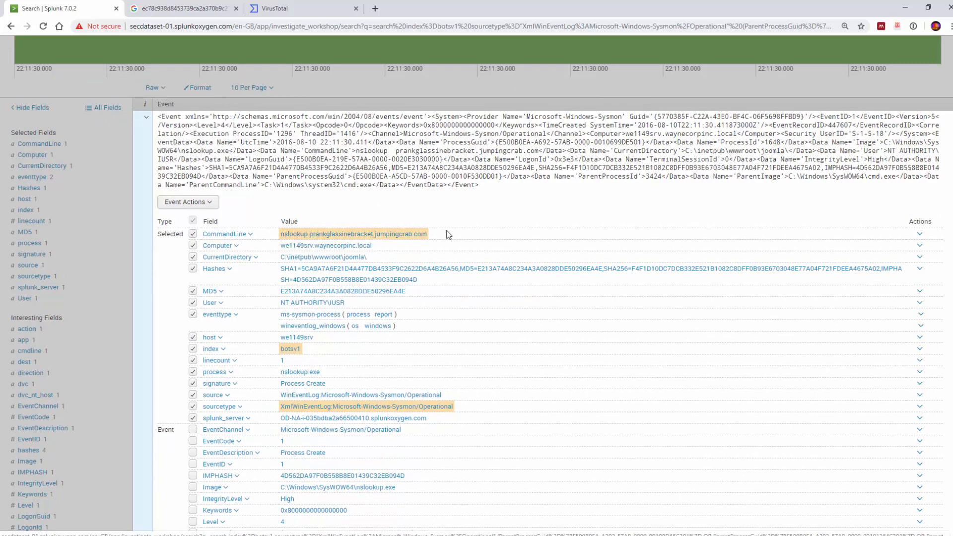
scroll(449, 347, down, 3)
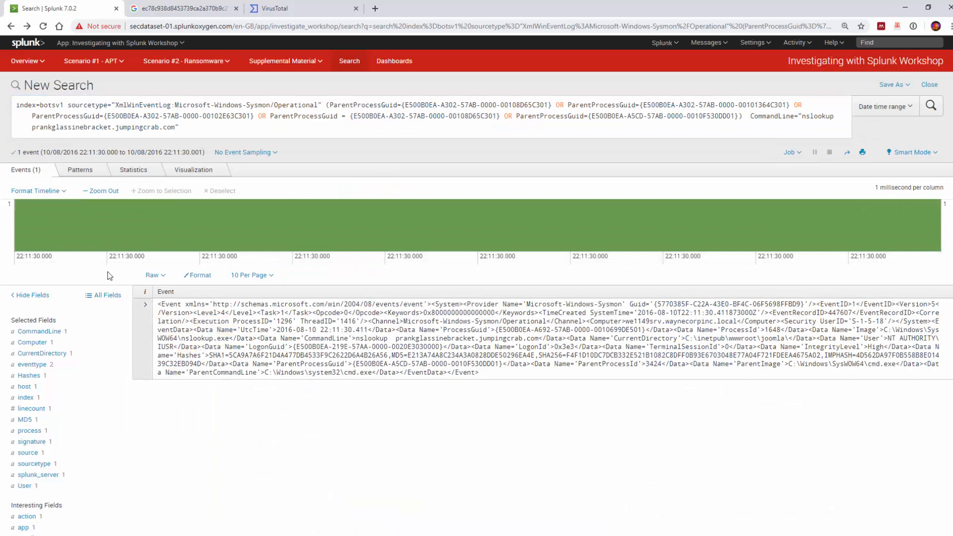
- Replace everything after index=botsv1 in the query with source="stream:http"
click(181, 129)
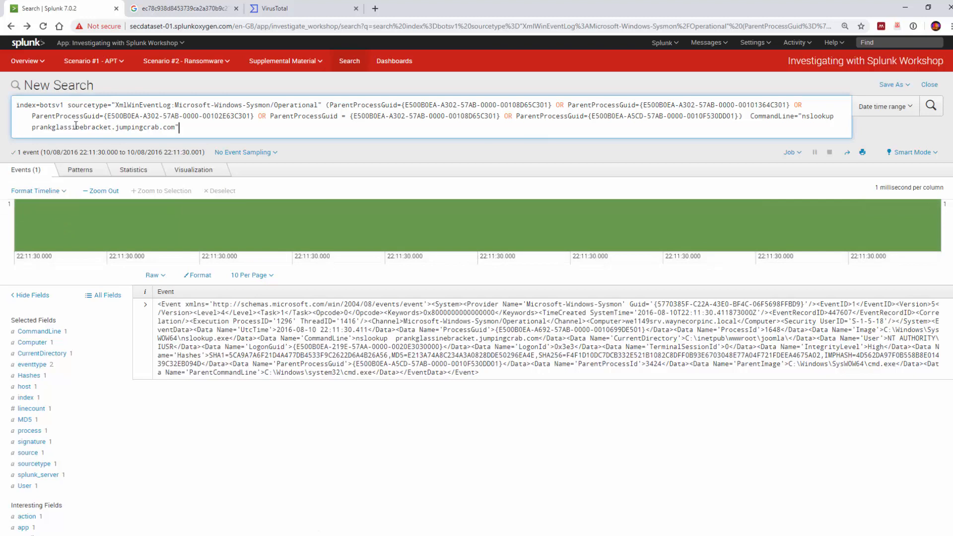
drag(144, 116, 207, 123)
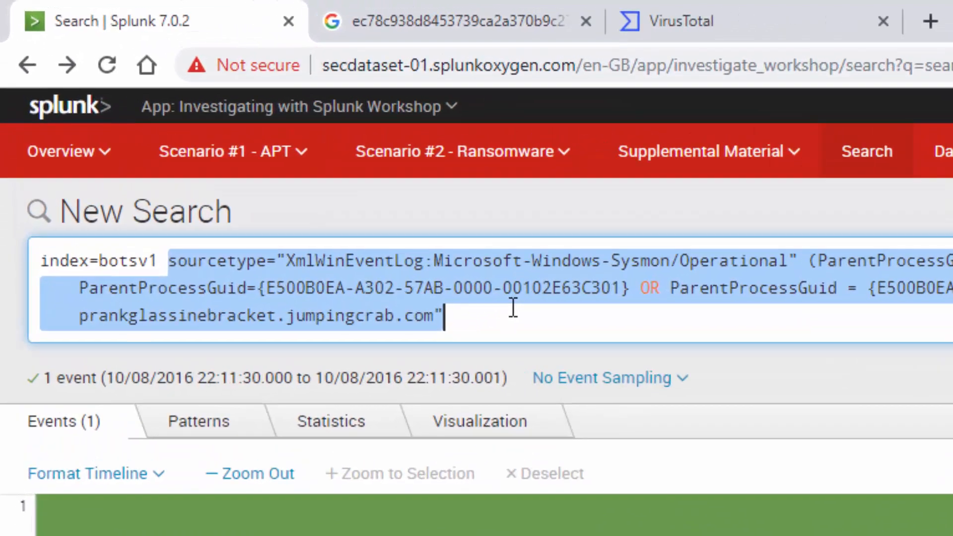
key(BackSpace)
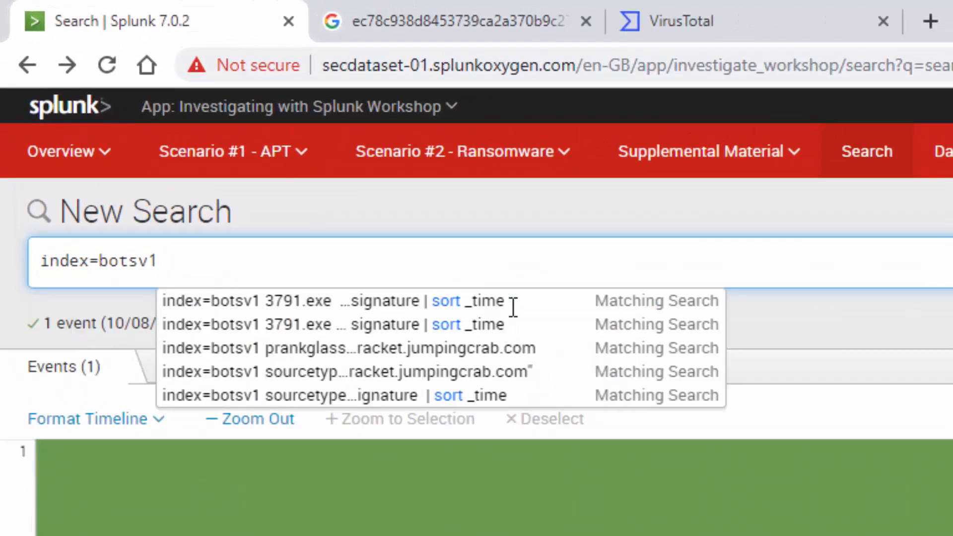
text(source)
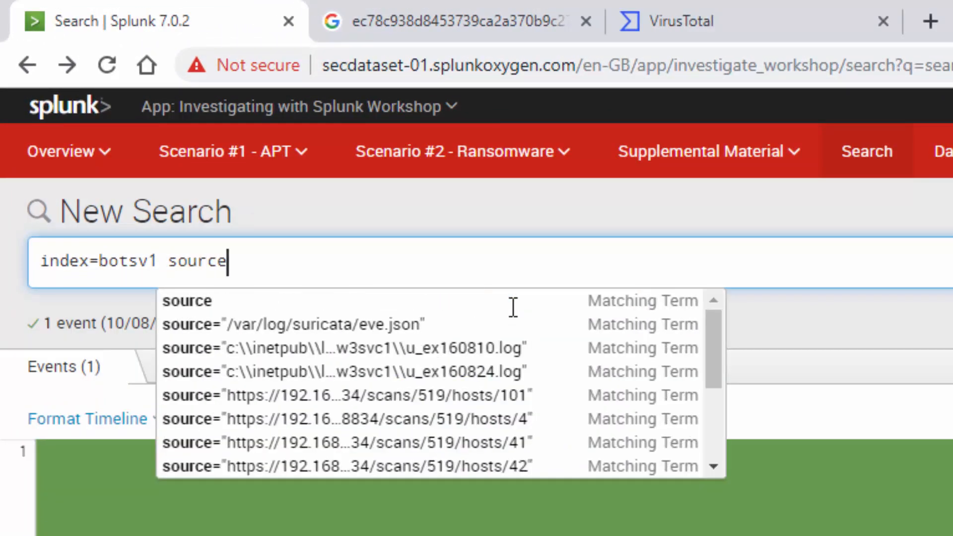
text(="s)
key(Down)
key(Down)
key(Return)
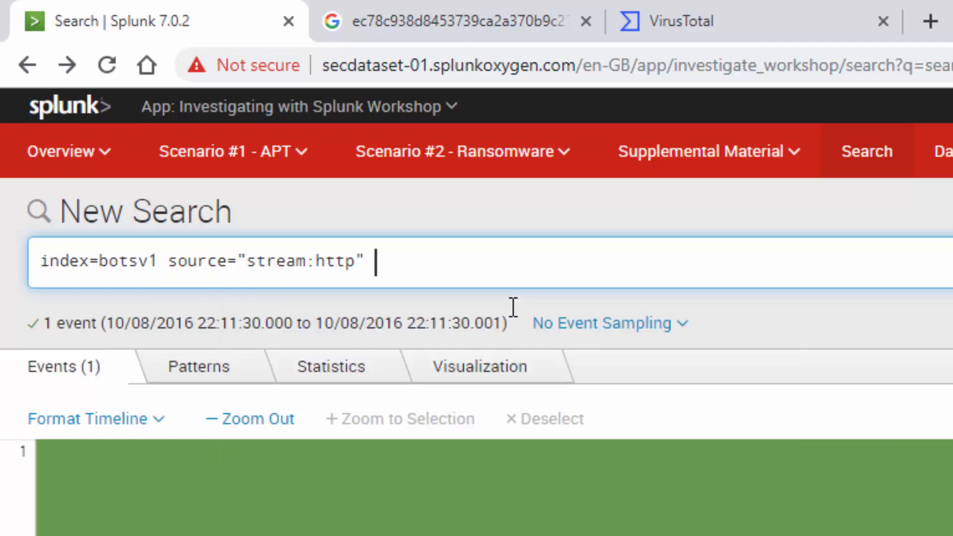
- Add src="192.168.250.70" to the stream:http query and run the search
text(src)
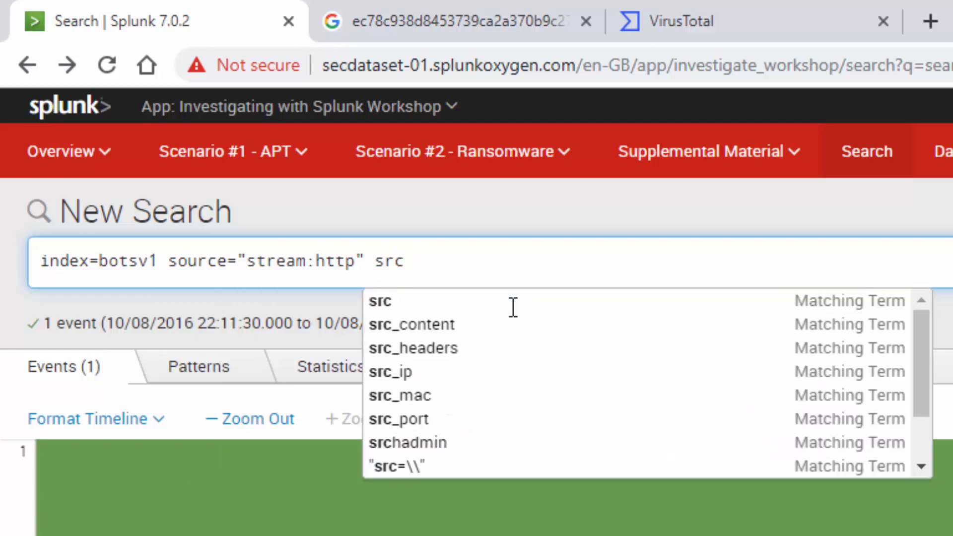
text(=)
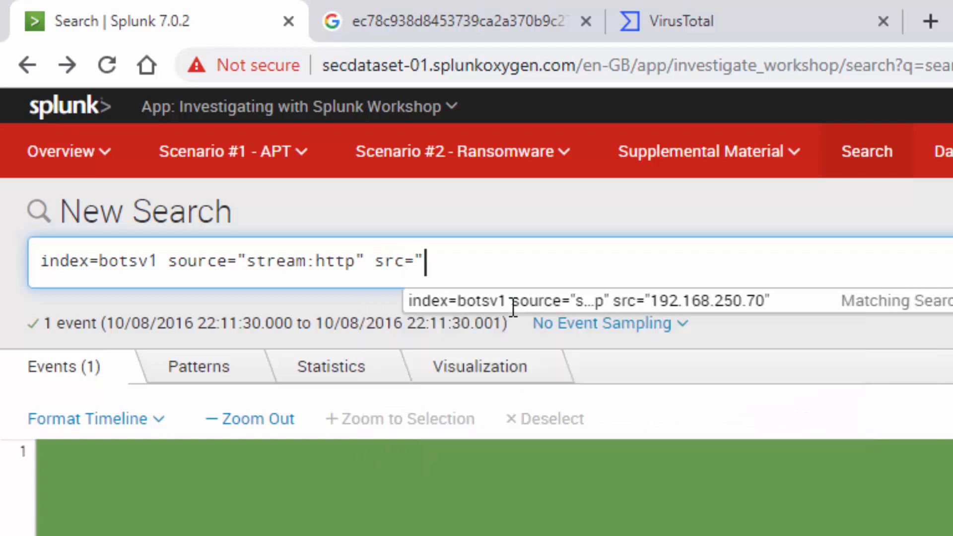
text("192.1)
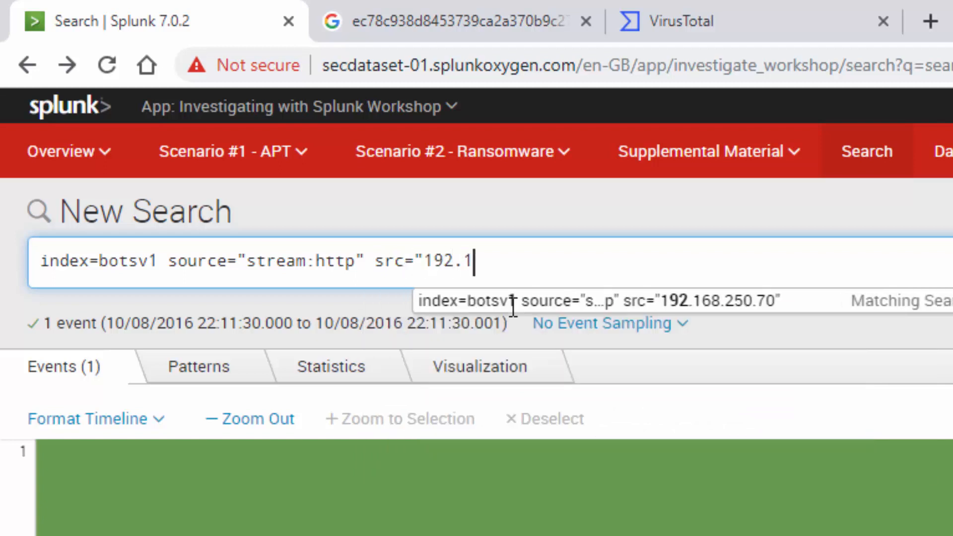
text(68.259)
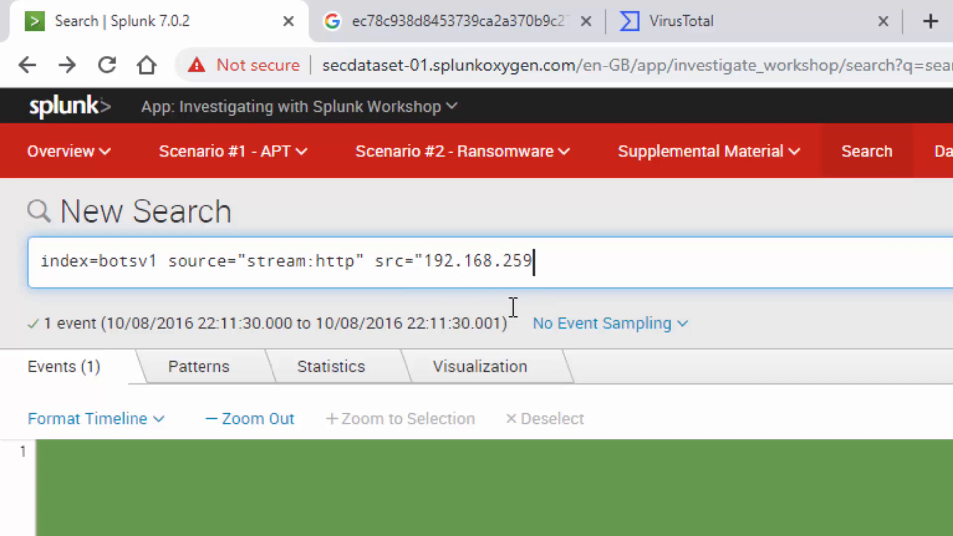
key(BackSpace)
text(0.70")
key(Return)
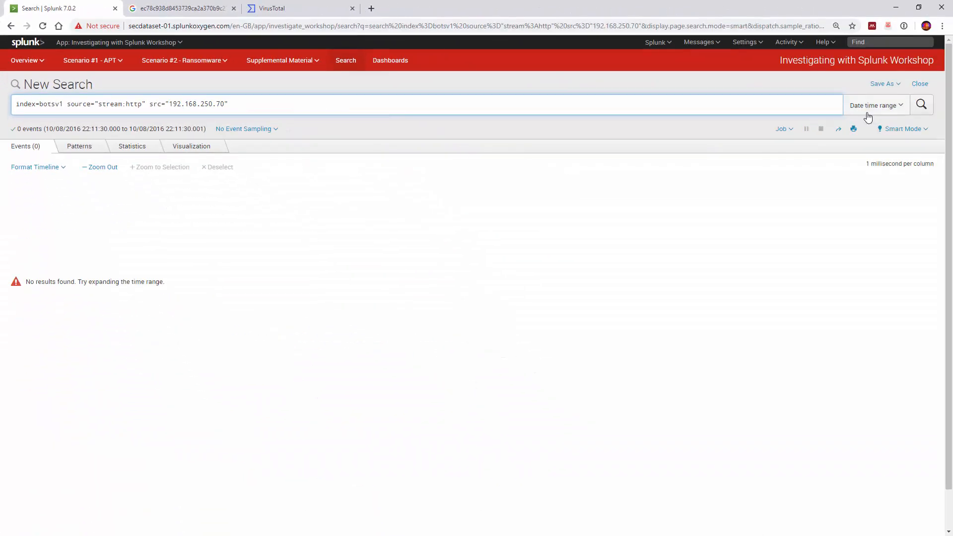
- Change the search time range to since 10/08/2016 21:45:30.000 and rerun the stream:http search
click(875, 106)
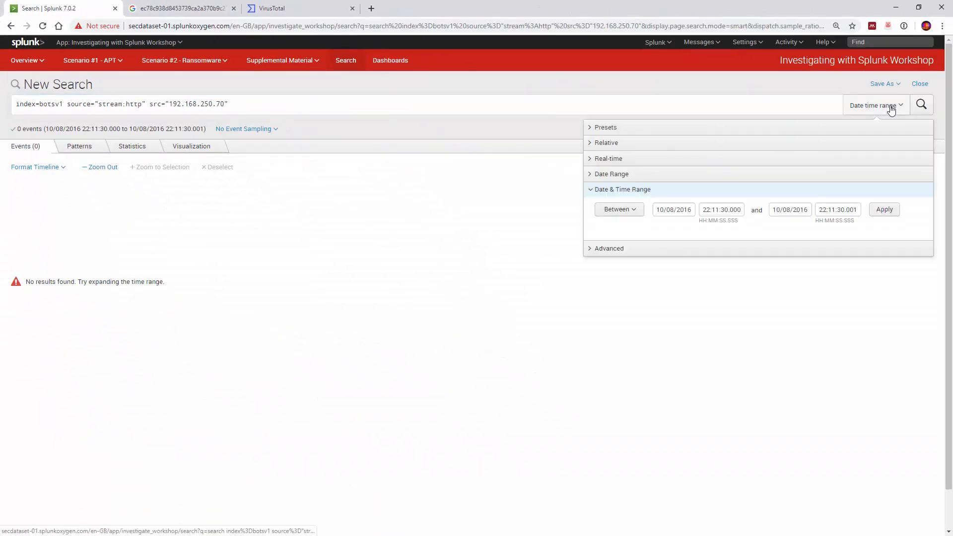
click(619, 209)
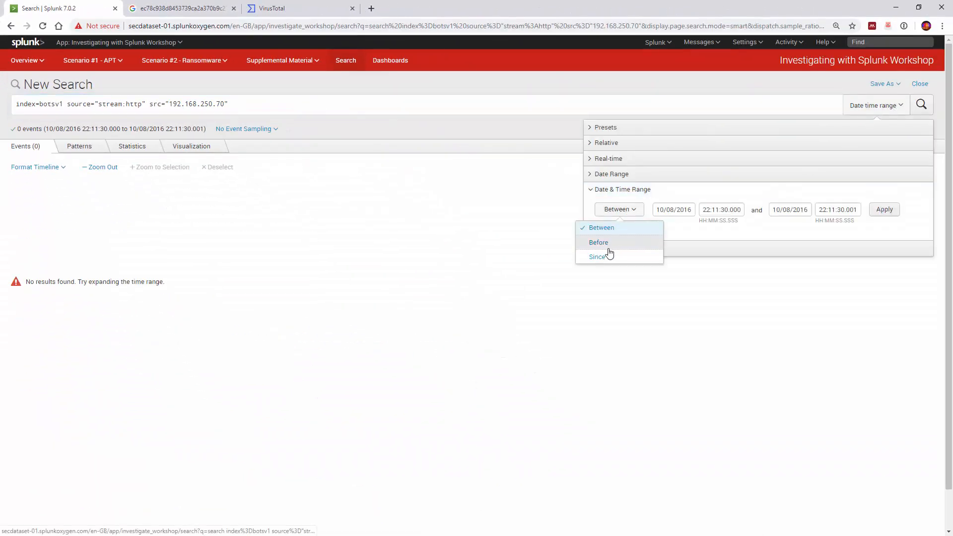
click(606, 257)
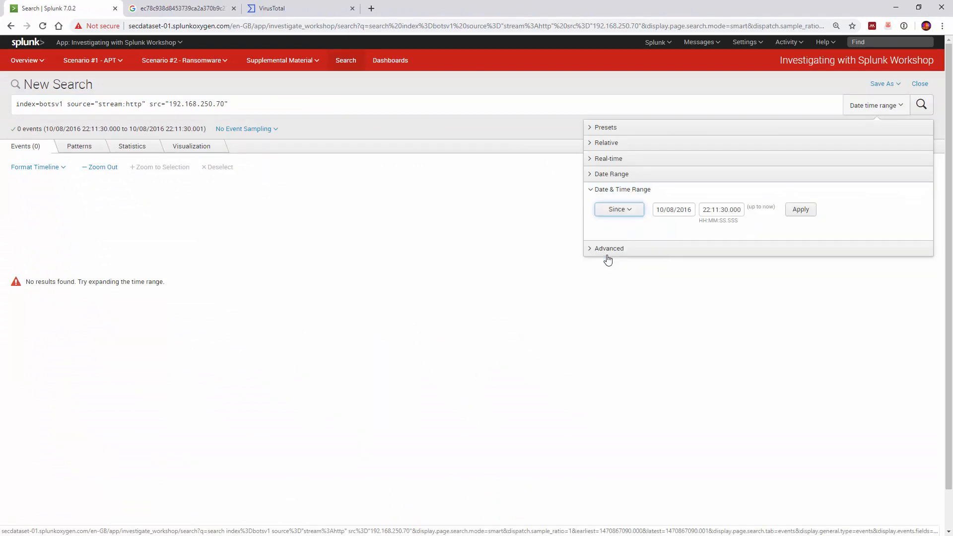
click(715, 210)
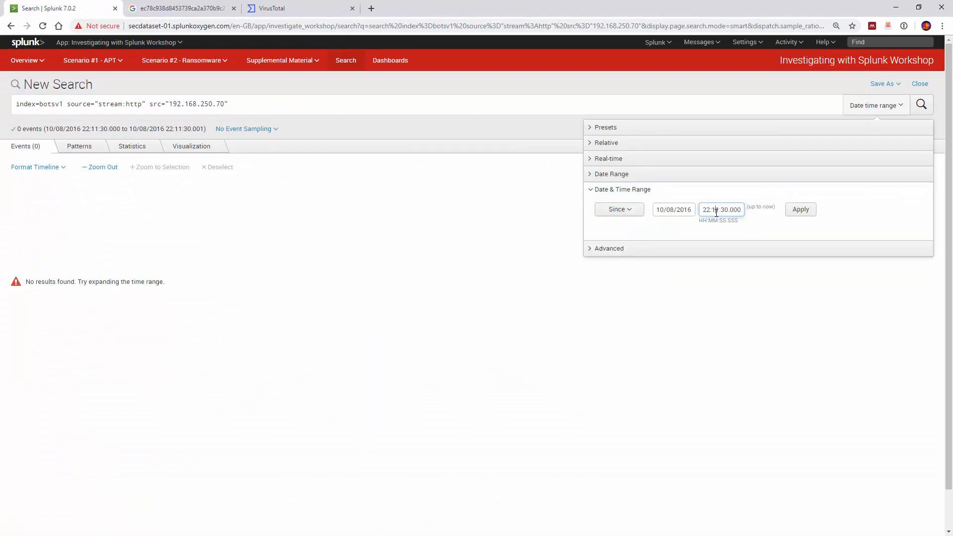
key(BackSpace)
text(21)
key(BackSpace)
key(BackSpace)
text(45)
key(Return)
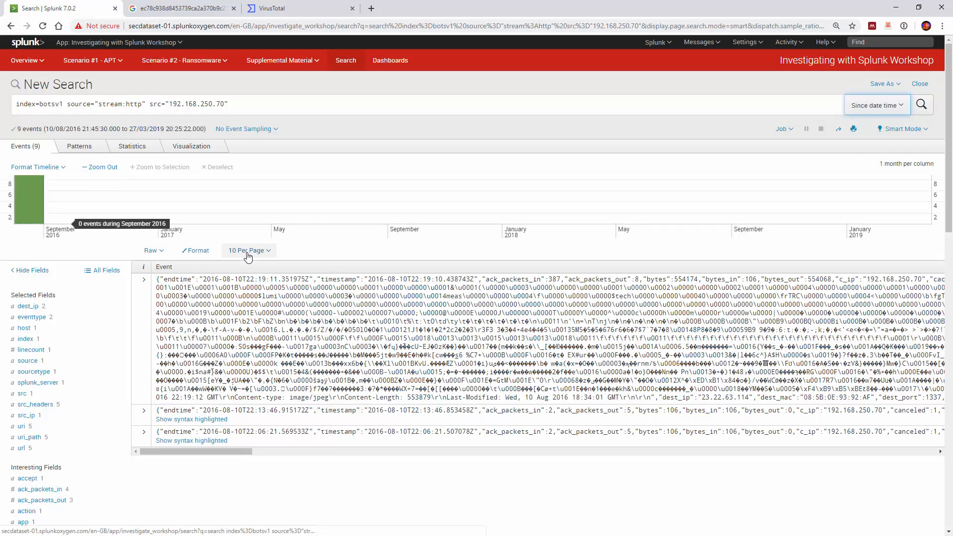
- Expand the newest stream:http event, the one with image/jpeg content, examine its field values, and collapse it again
scroll(265, 187, down, 1)
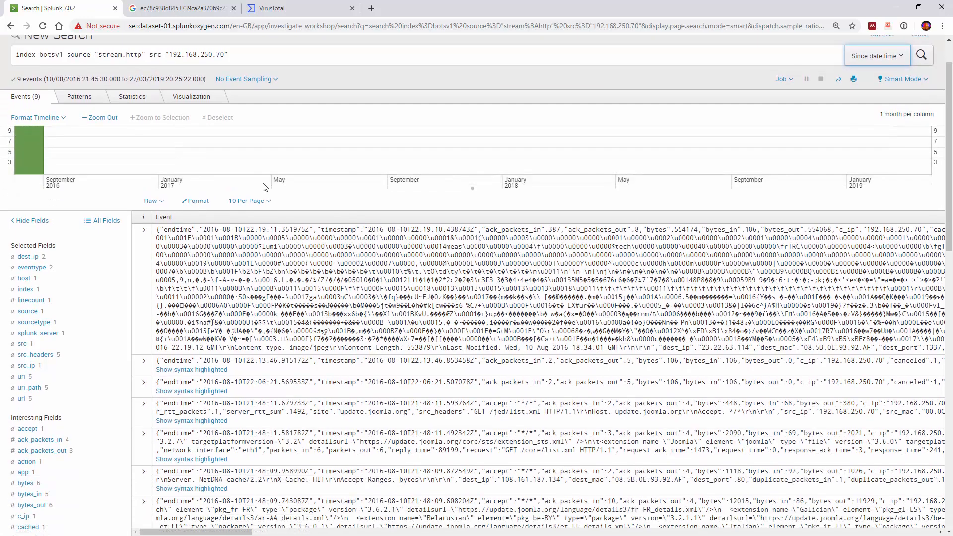
scroll(238, 188, down, 1)
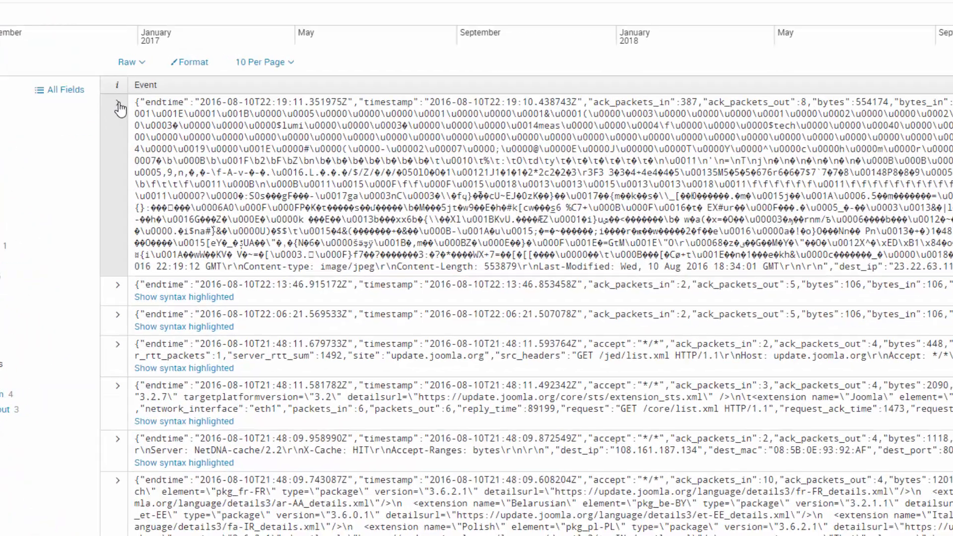
click(144, 185)
scroll(476, 268, down, 2)
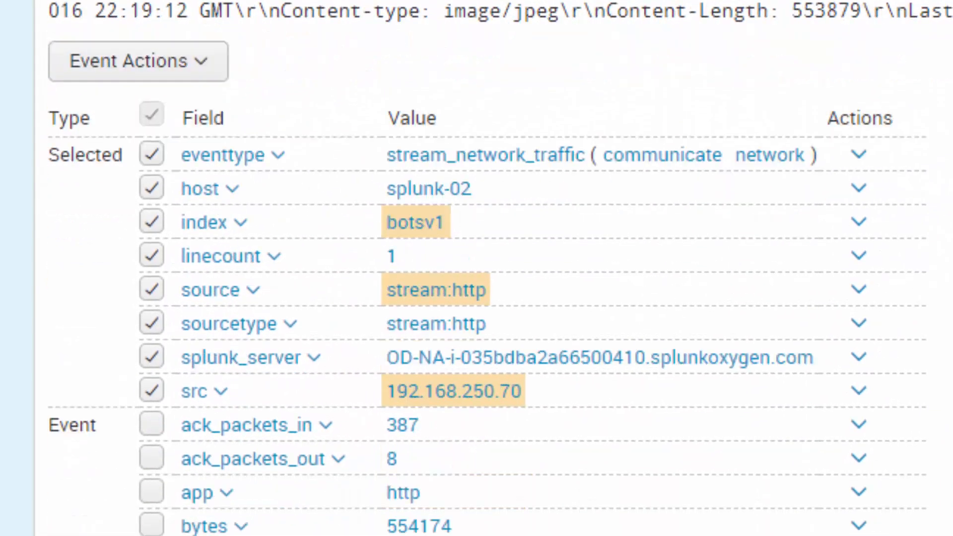
scroll(476, 268, down, 9)
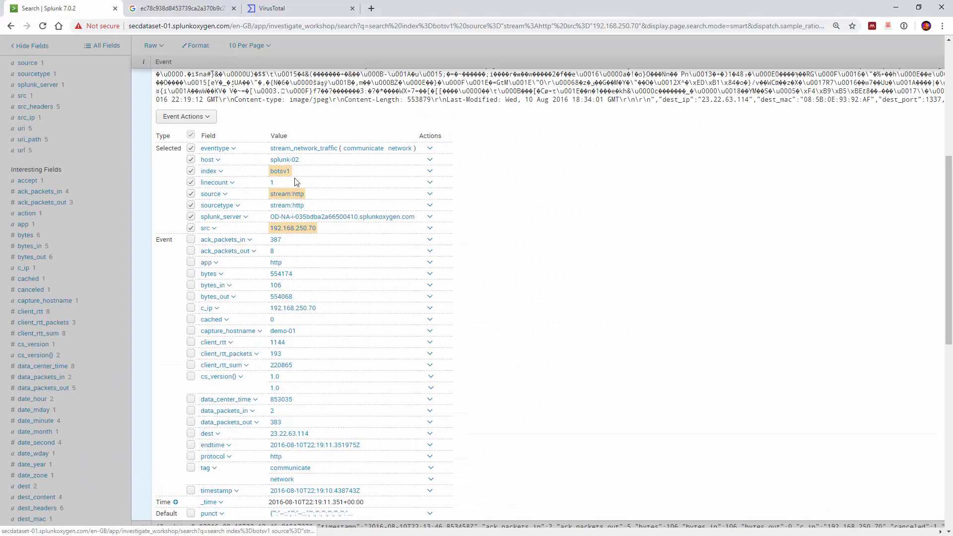
scroll(563, 238, down, 1)
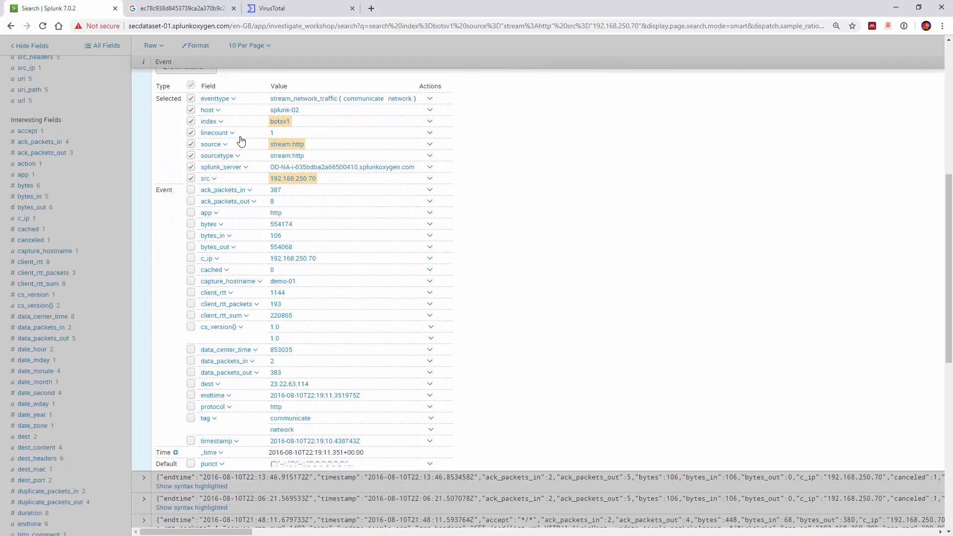
scroll(182, 96, up, 5)
click(144, 131)
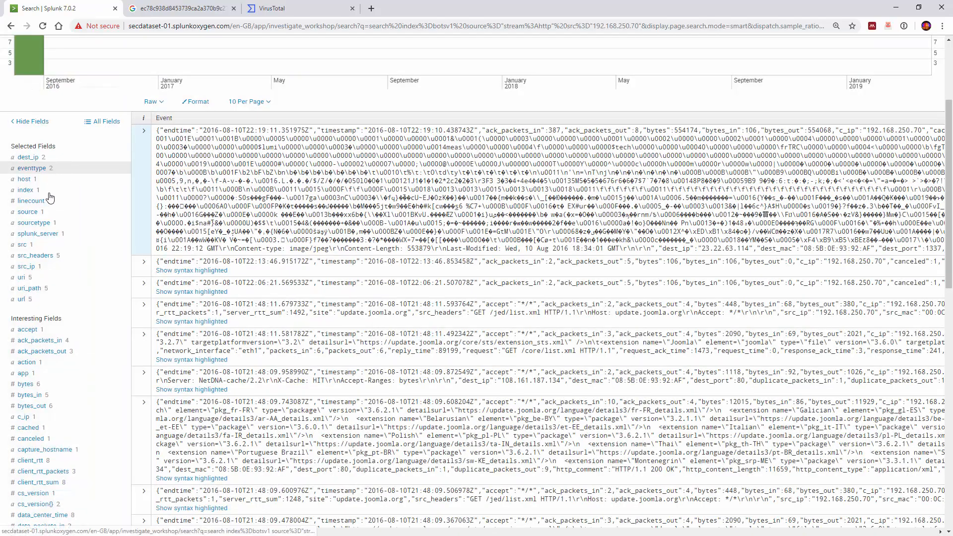
- Look through the event fields and filter the search to the uri value /poisonivy-is-coming-for-you-batman.jpeg
scroll(115, 278, down, 4)
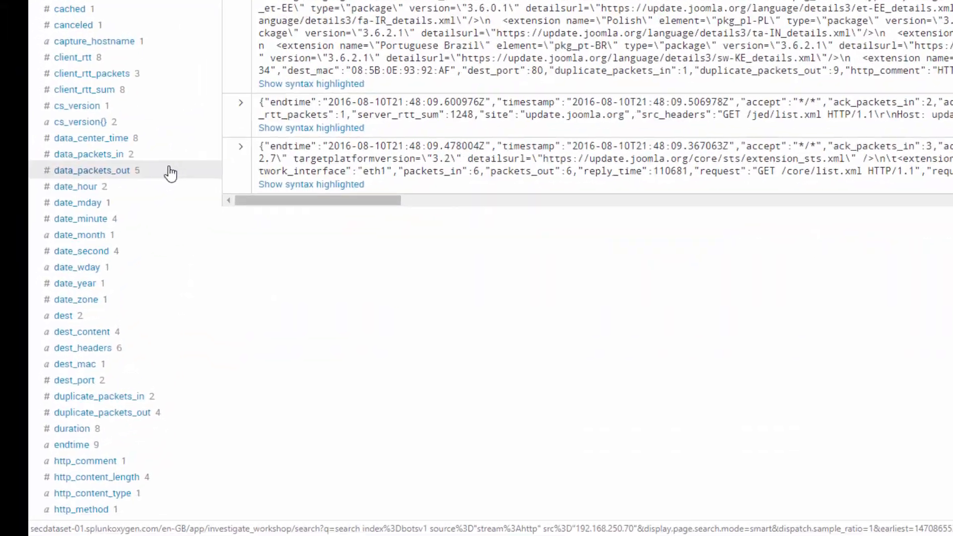
scroll(198, 148, down, 10)
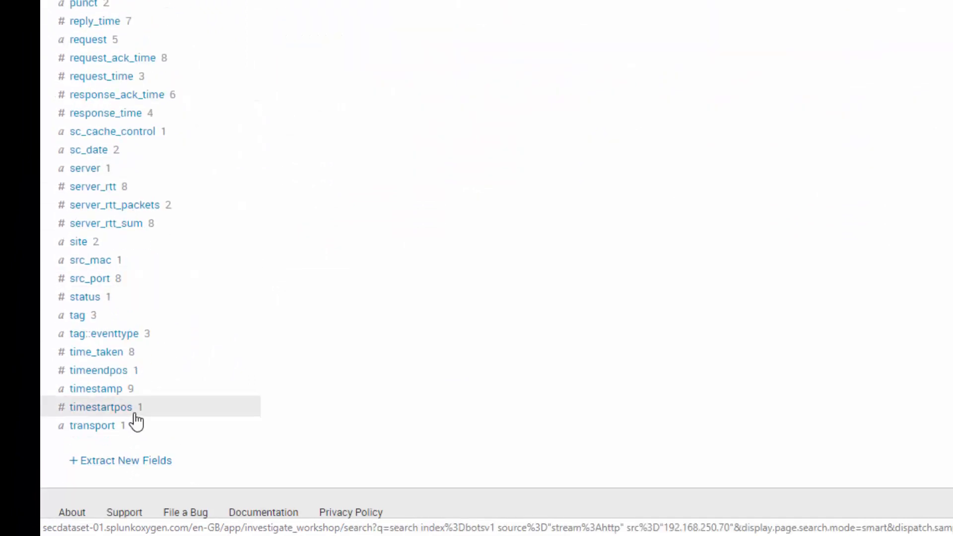
scroll(141, 402, up, 2)
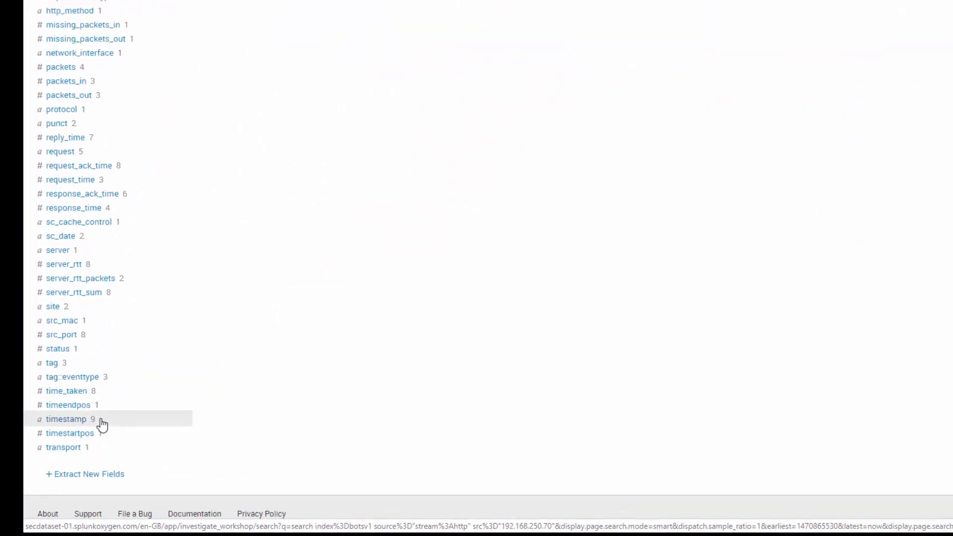
scroll(276, 232, up, 5)
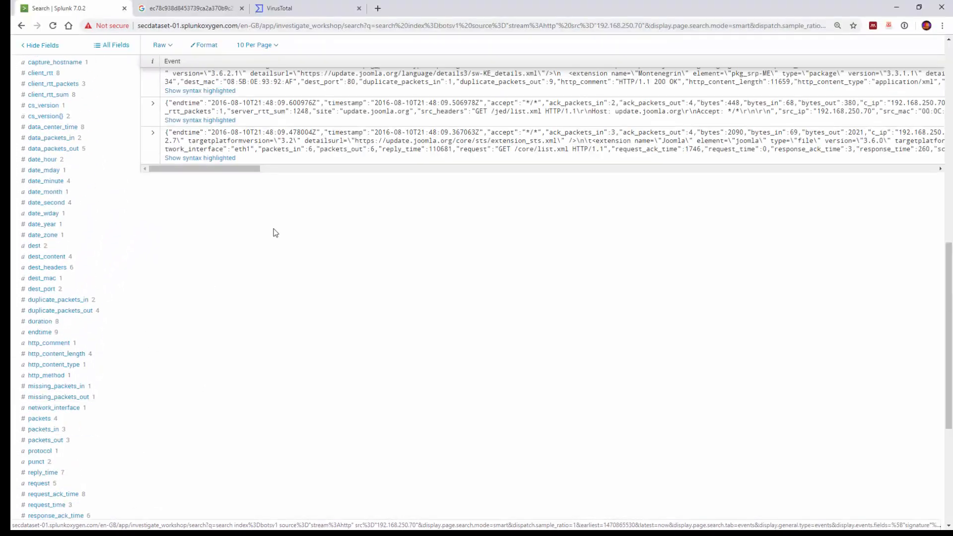
scroll(276, 232, up, 10)
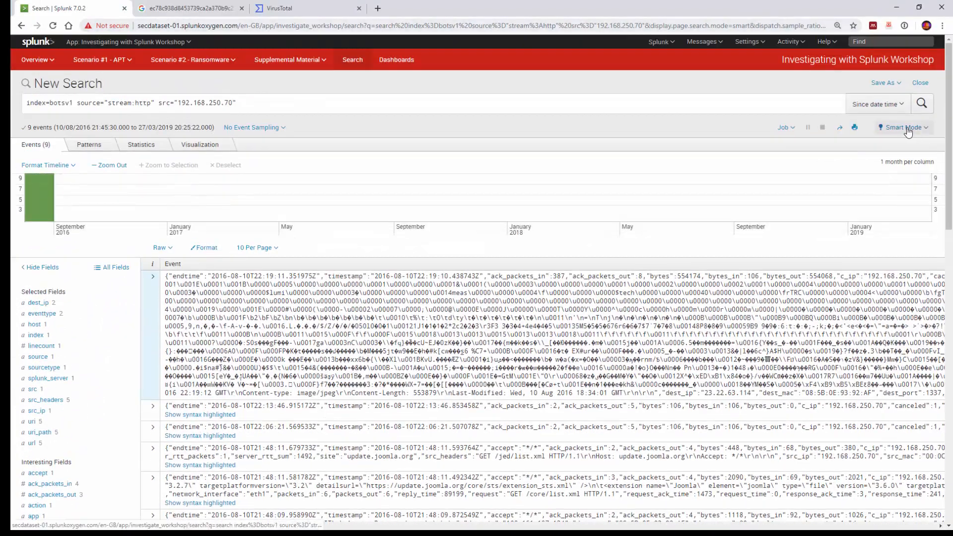
click(907, 131)
click(909, 129)
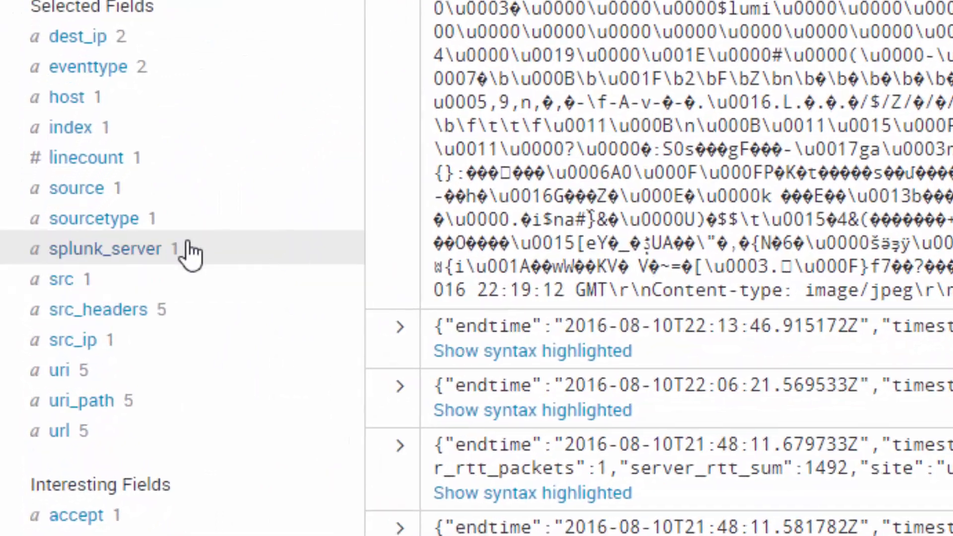
click(62, 371)
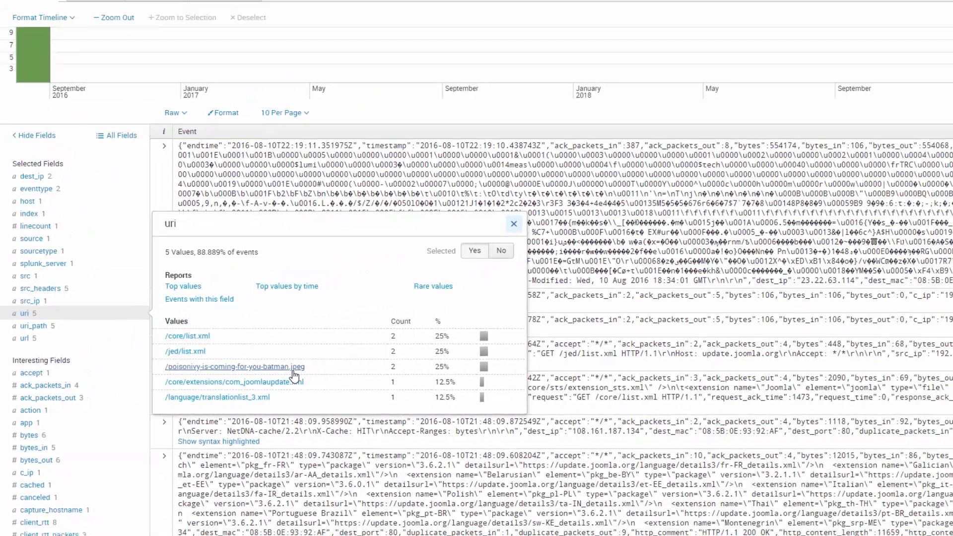
click(474, 332)
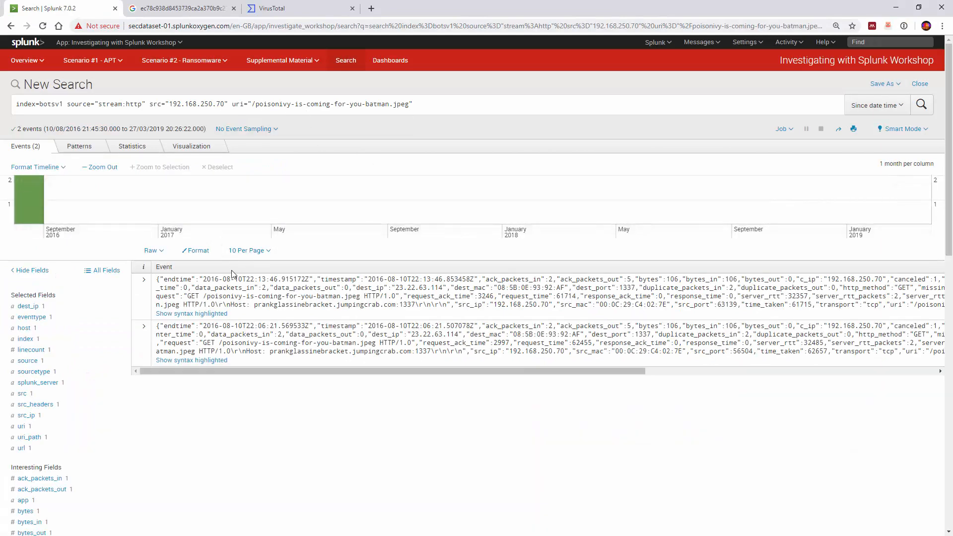
- Expand the 22:13:46 jpeg request event, examine its source headers, URL, destination and request fields, and collapse it
click(144, 282)
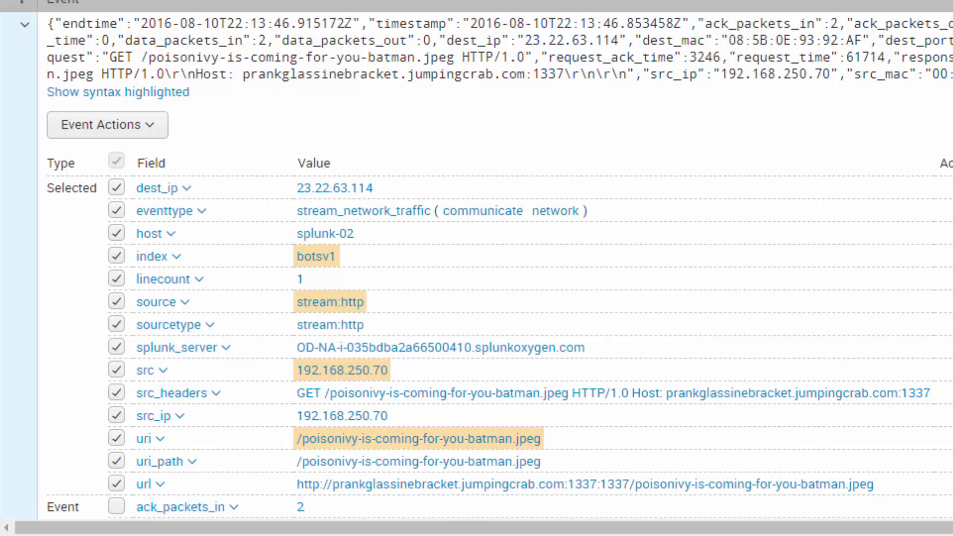
scroll(477, 268, down, 2)
scroll(476, 268, down, 4)
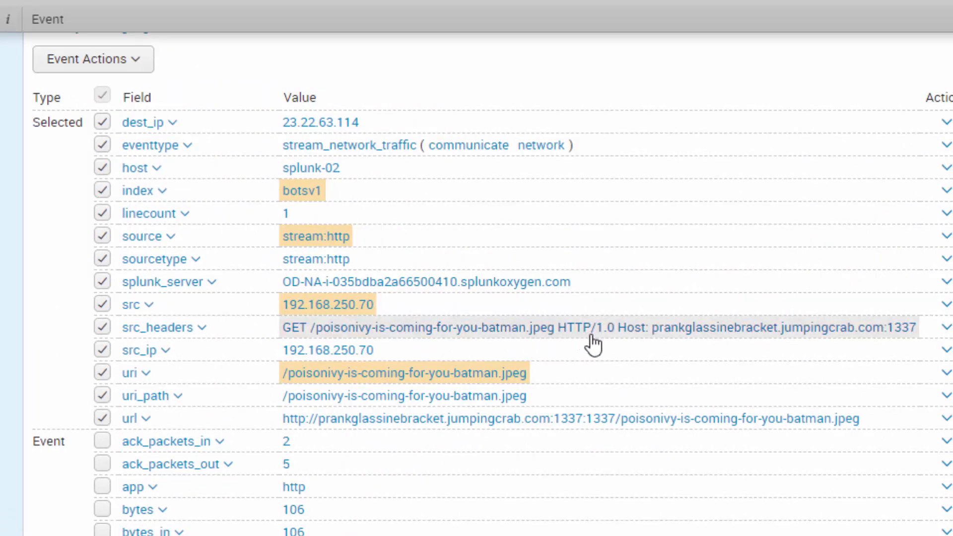
scroll(923, 340, down, 6)
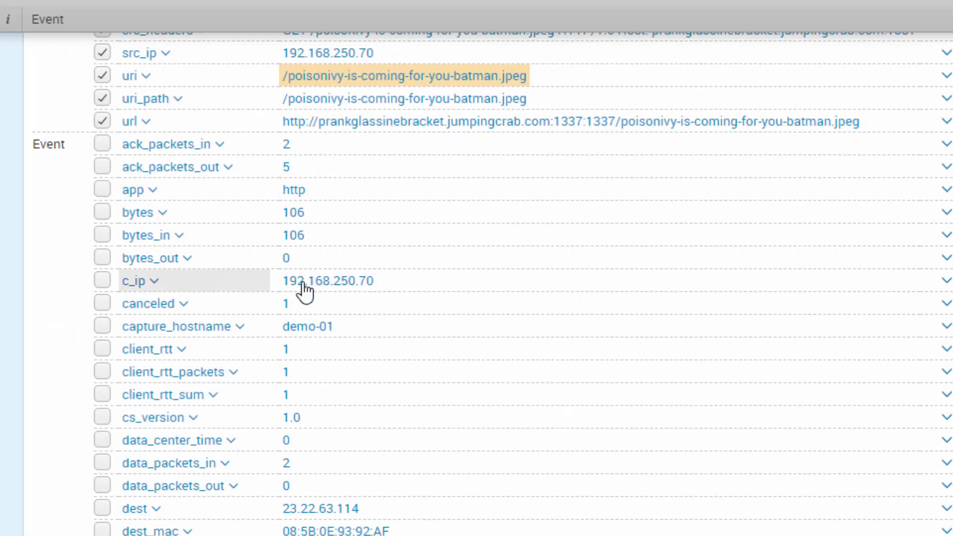
scroll(387, 299, down, 3)
scroll(541, 320, down, 4)
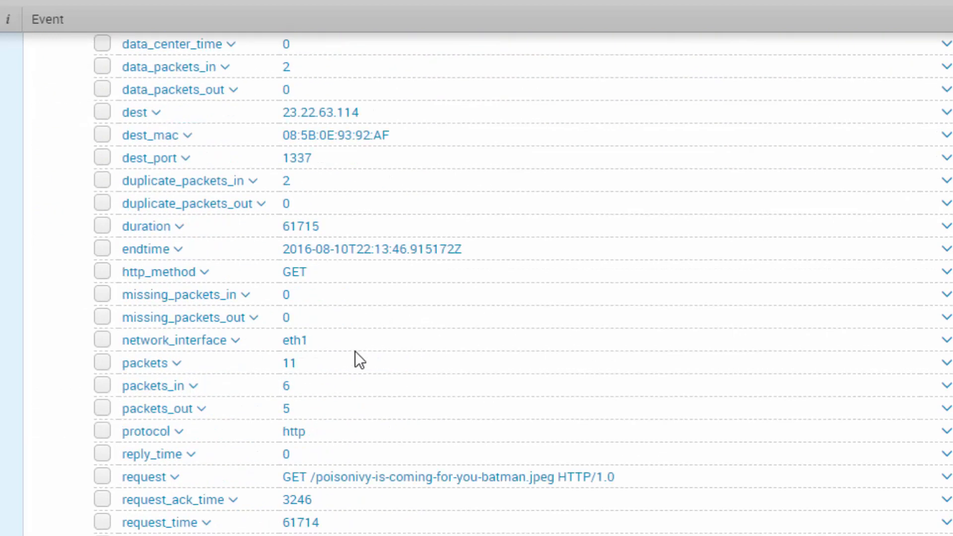
scroll(359, 419, down, 2)
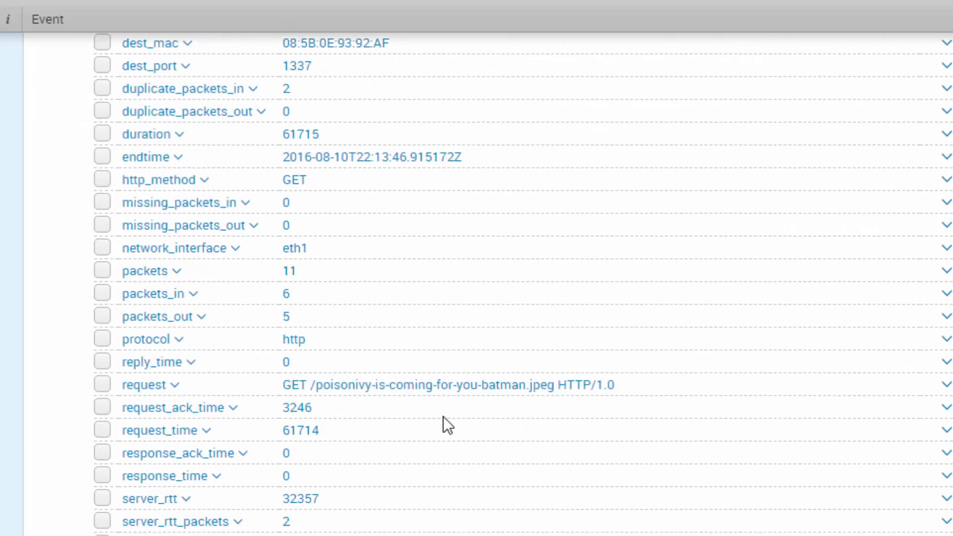
scroll(444, 416, up, 20)
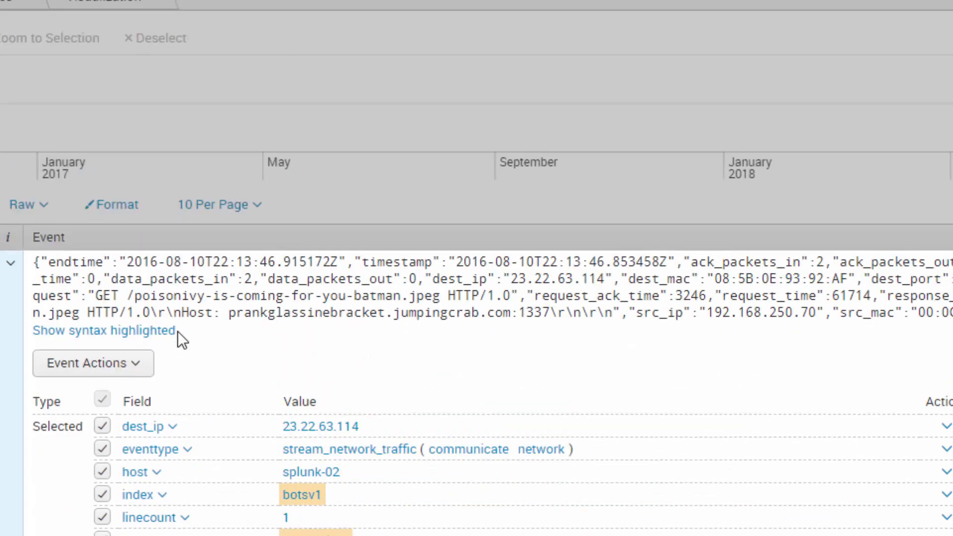
click(10, 263)
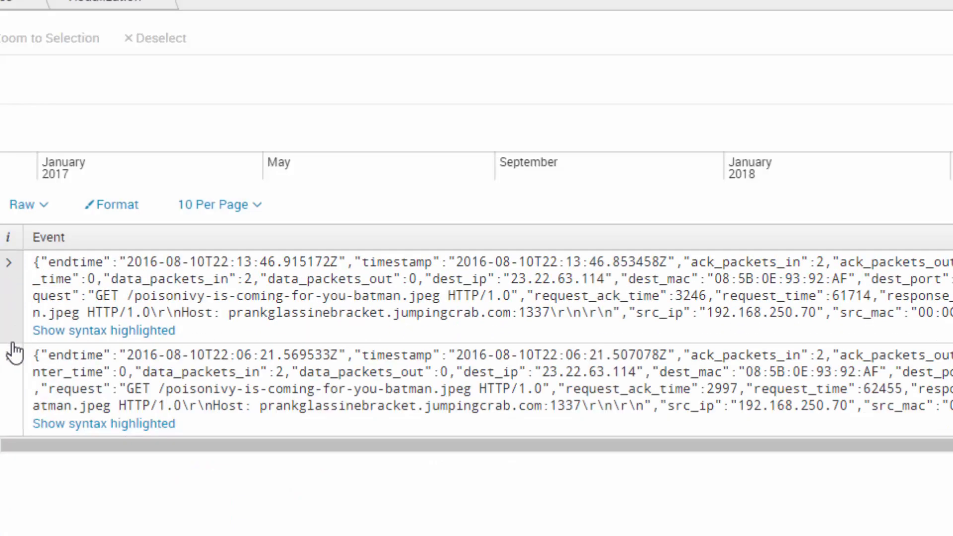
- Expand the 22:06:21 jpeg request event, examine its URL, destination, port and site fields, and collapse it
scroll(15, 350, down, 3)
click(20, 224)
scroll(670, 194, down, 8)
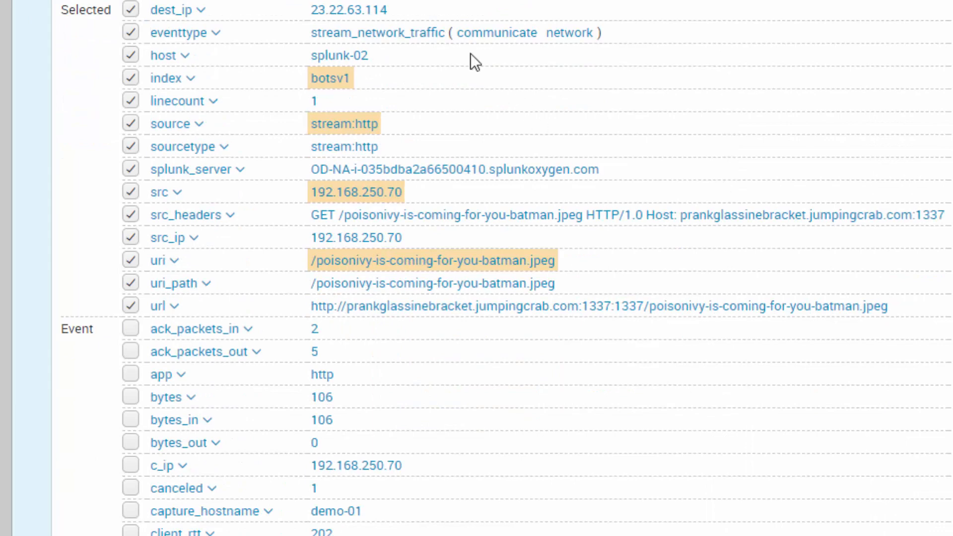
scroll(437, 59, down, 3)
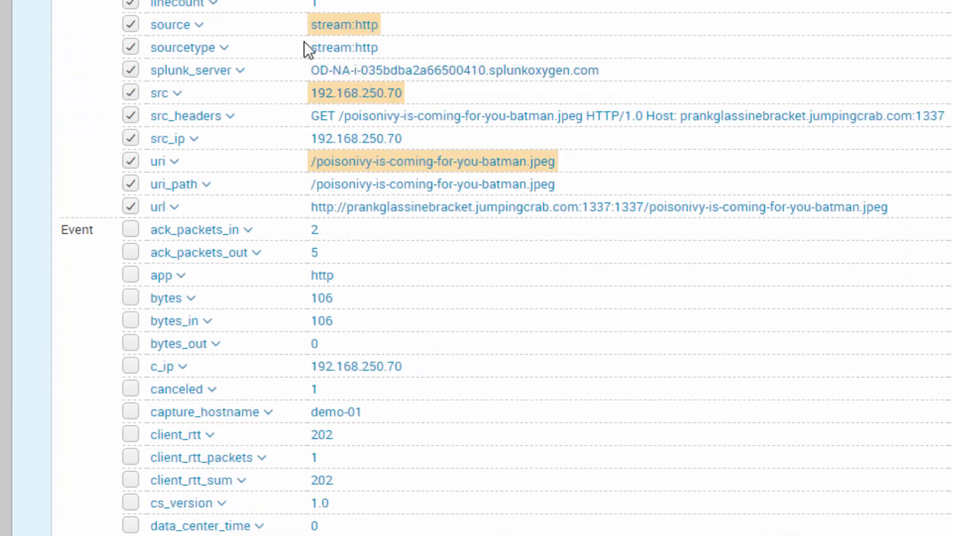
scroll(347, 64, down, 3)
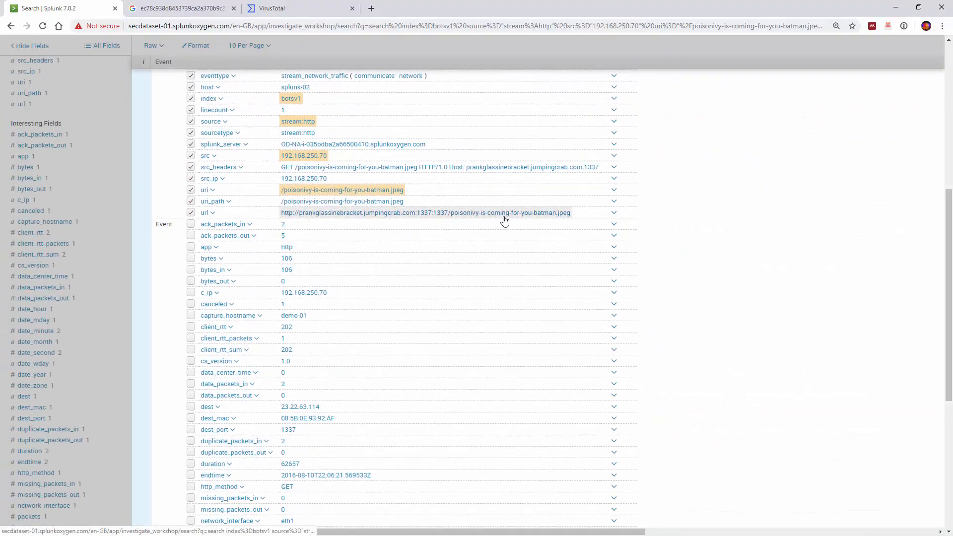
scroll(546, 238, down, 6)
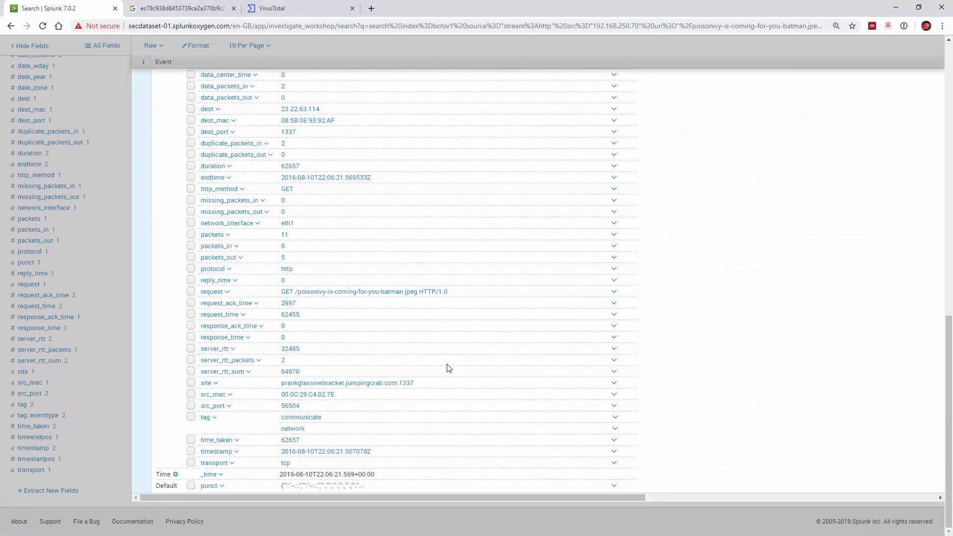
scroll(405, 406, up, 15)
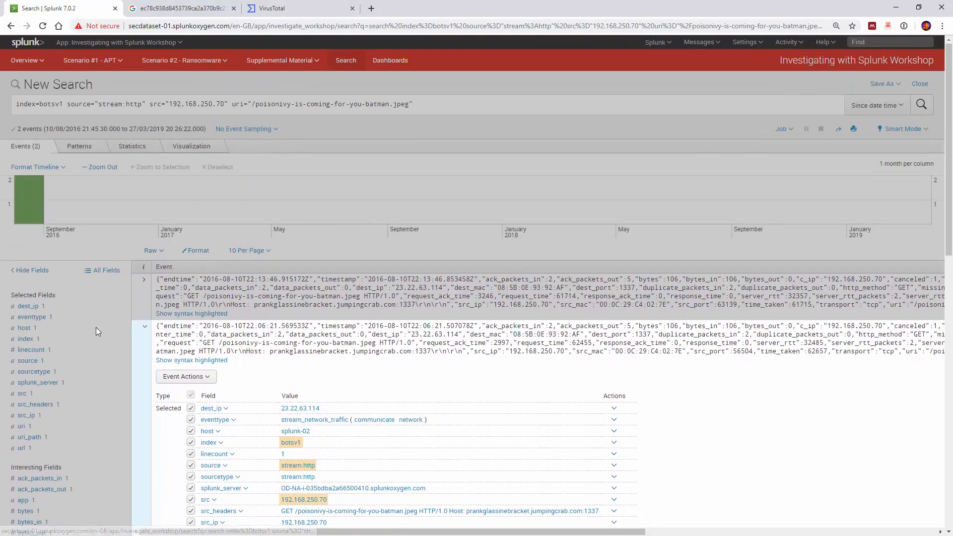
click(144, 326)
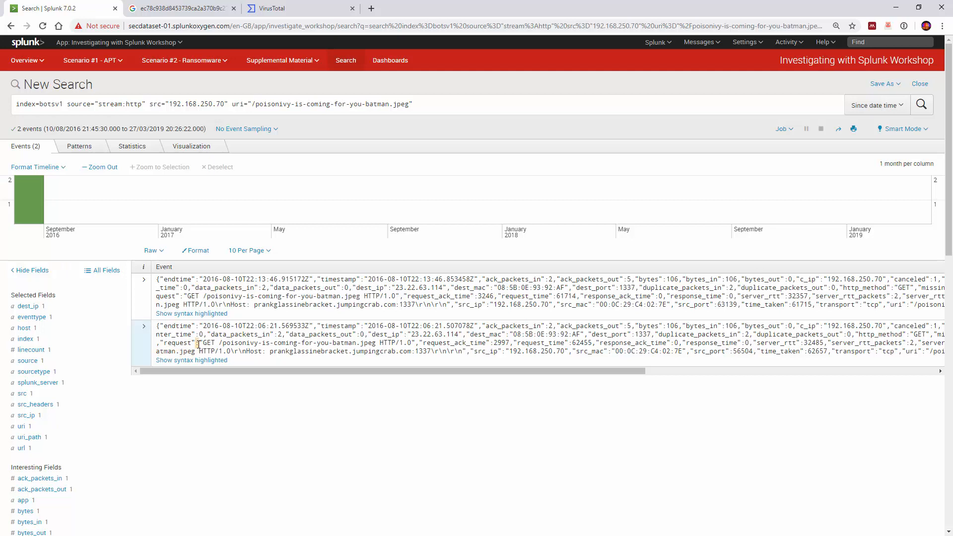
- Highlight the GET request text in the 22:06:21 event and expand the event to recheck its field values
drag(203, 343, 418, 343)
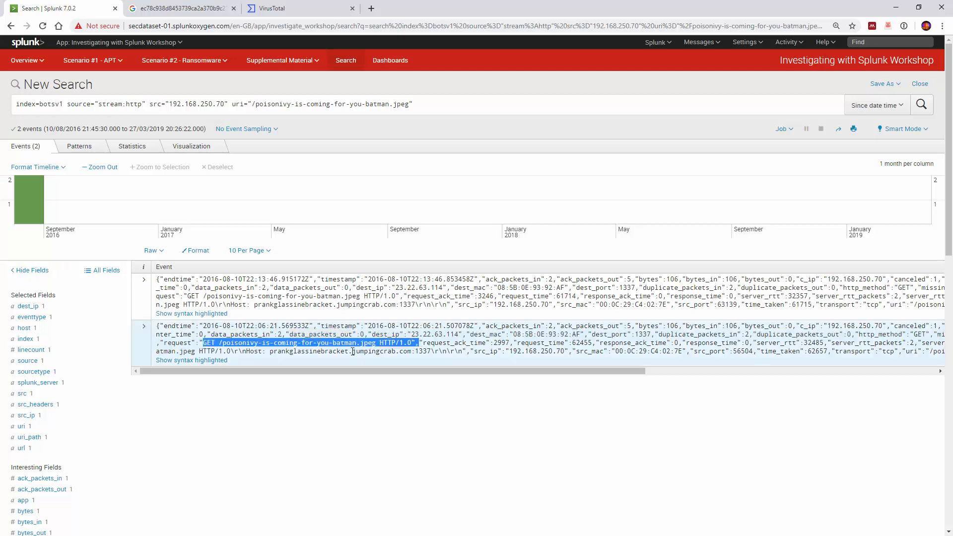
click(145, 328)
scroll(217, 273, down, 5)
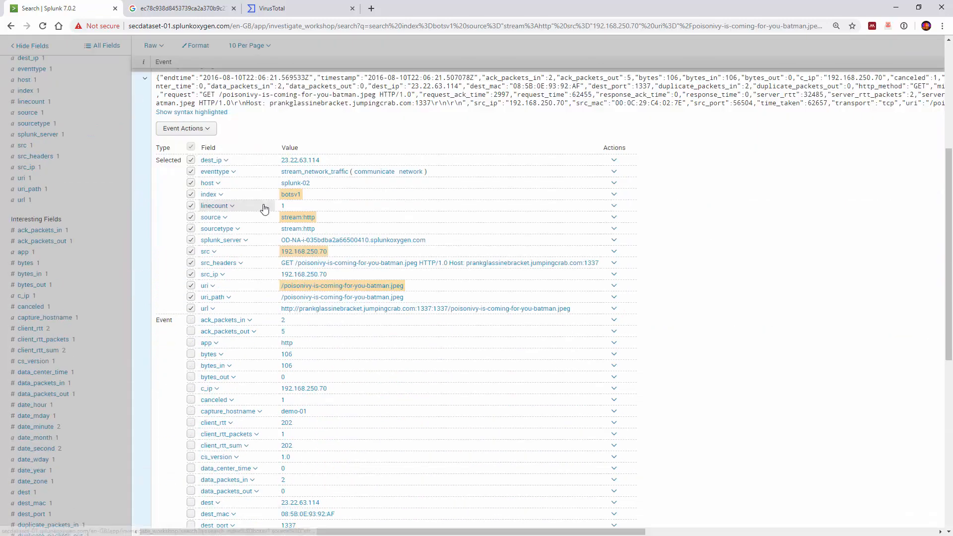
scroll(268, 222, up, 5)
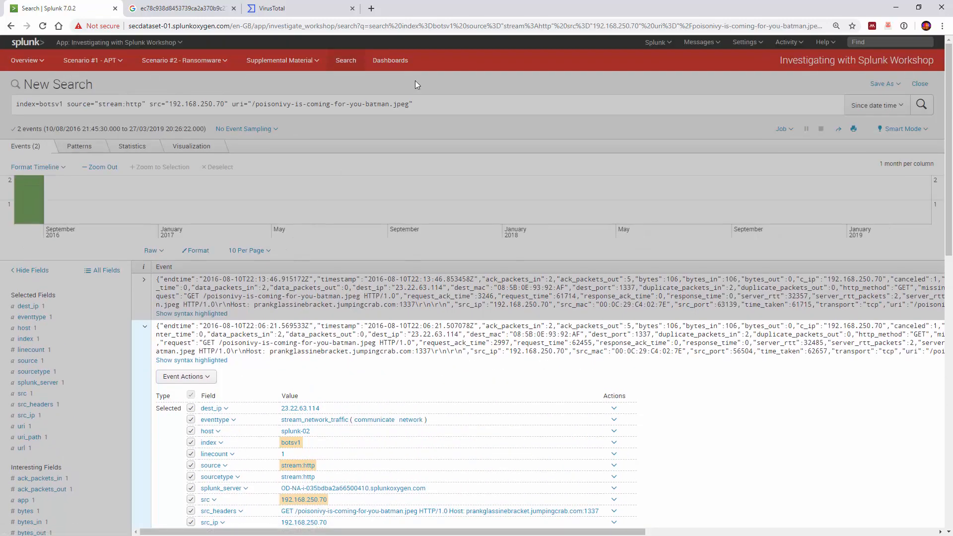
- Tabulate the _time and uri fields of the poisonivy-is-coming-for-you-batman.jpeg request events
click(425, 100)
click(416, 105)
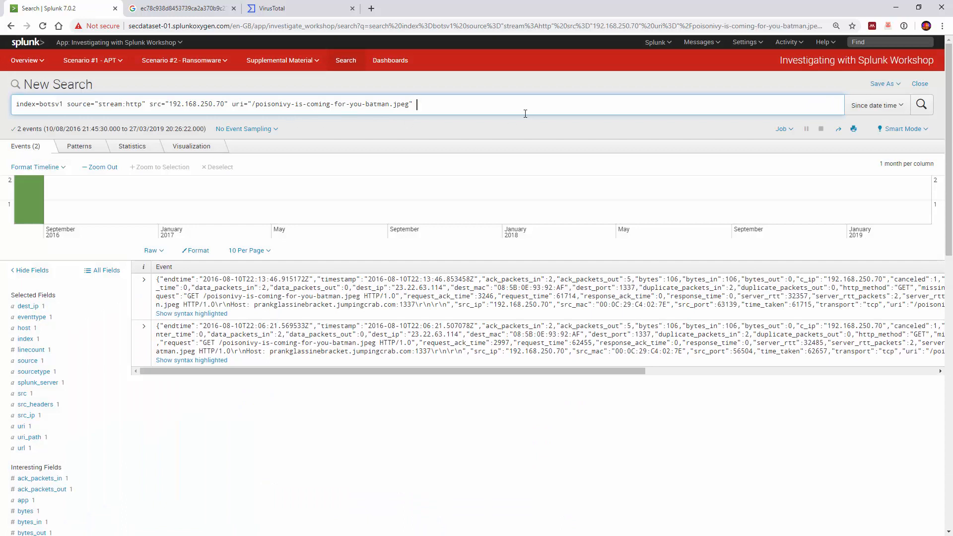
text(| _time uri)
key(Return)
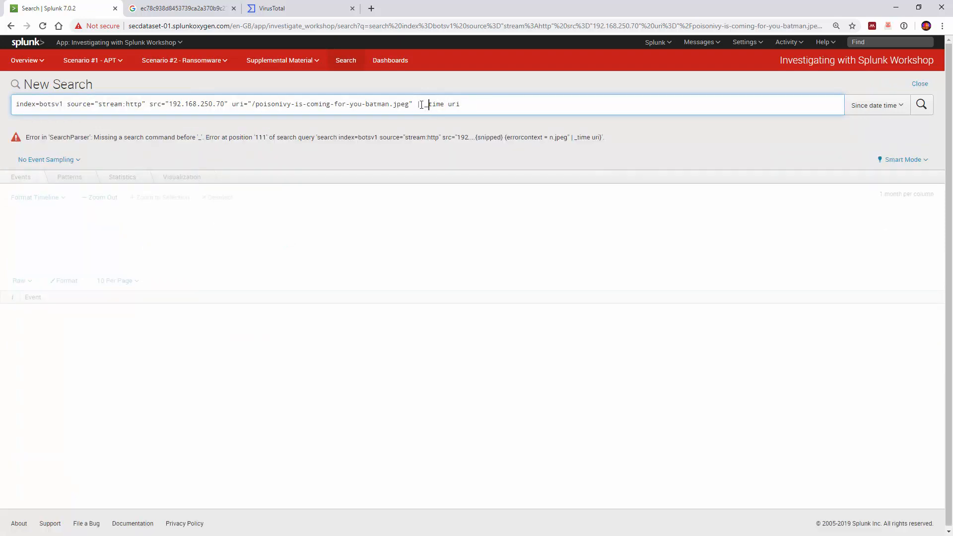
text(table)
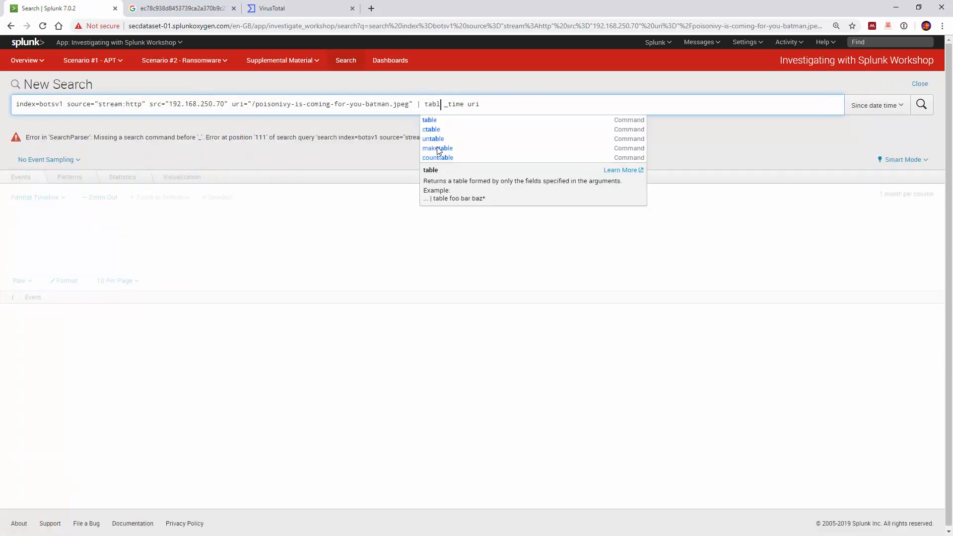
key(Return)
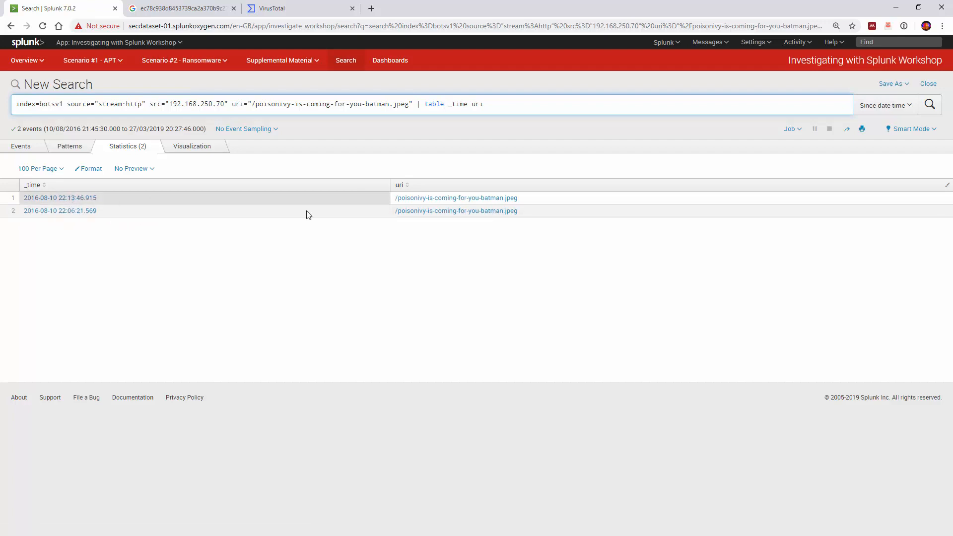
- Extend the jpeg request table with dest and src columns, placing src before dest
click(414, 105)
text(uri)
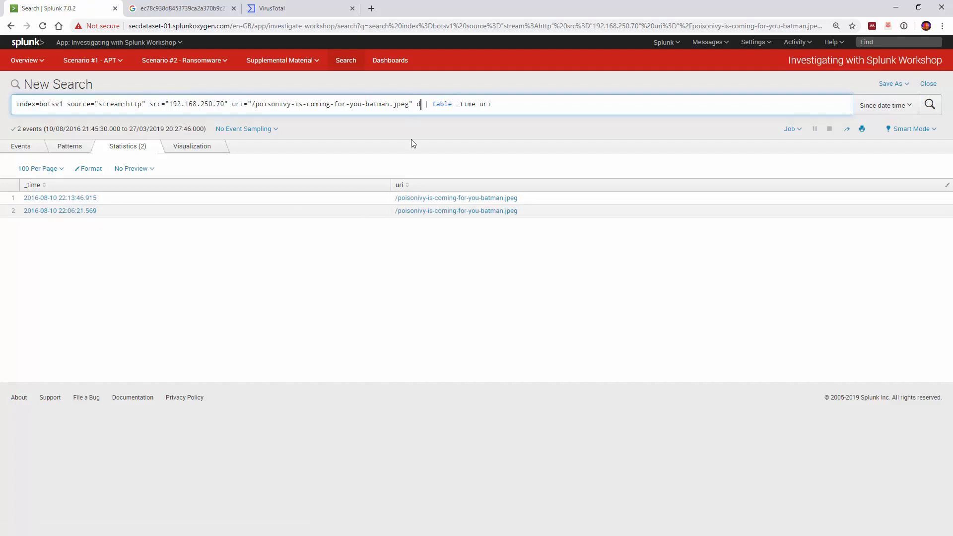
text( dest)
key(Return)
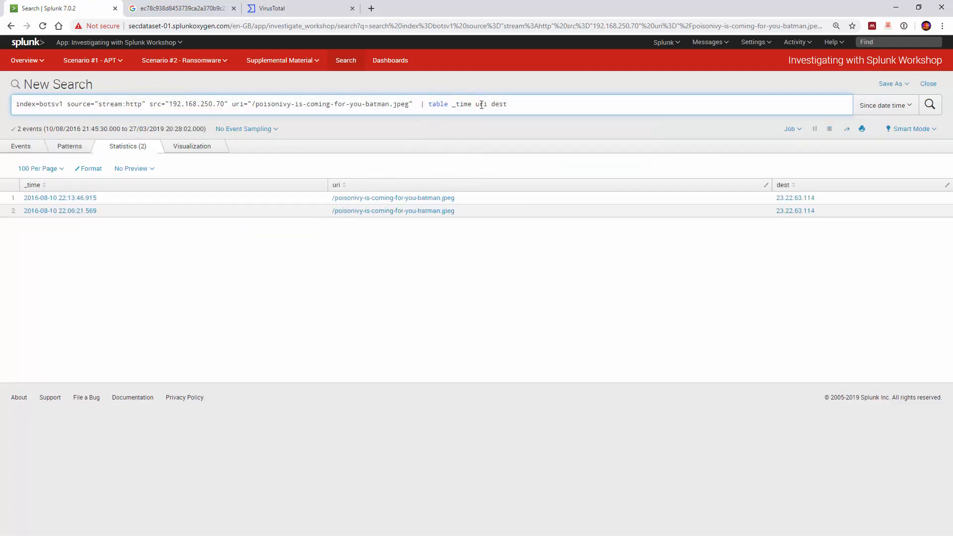
text(rc)
key(Return)
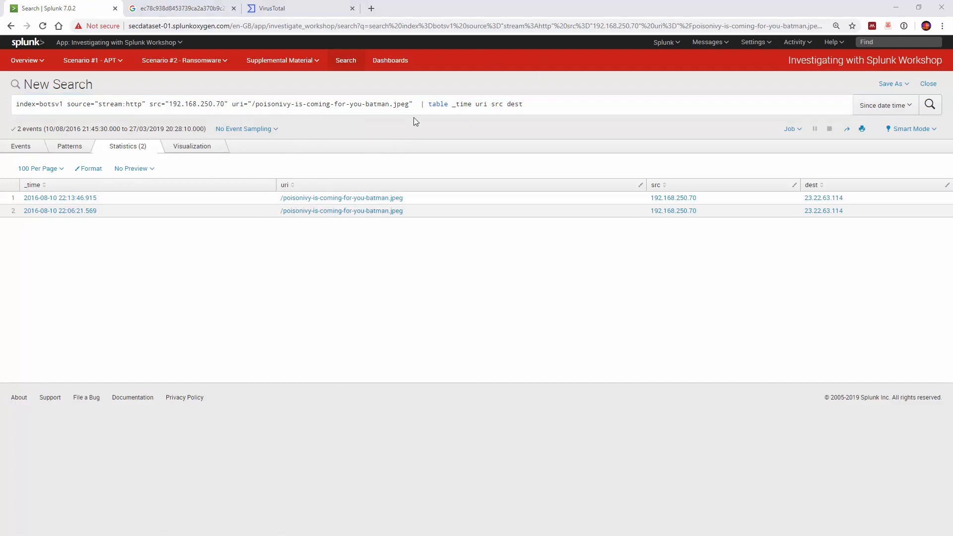
- Add a user column between _time and uri in the jpeg request table
click(476, 105)
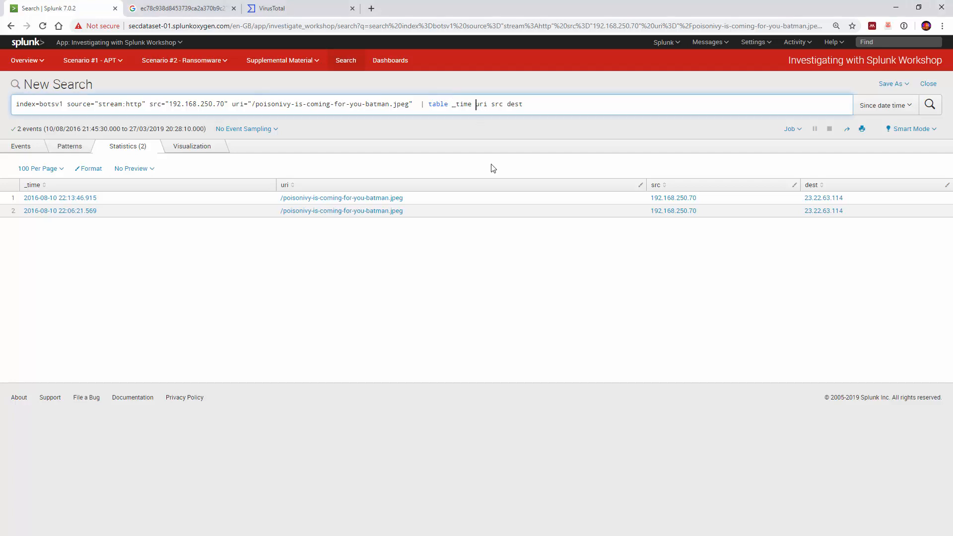
text(usr)
key(Return)
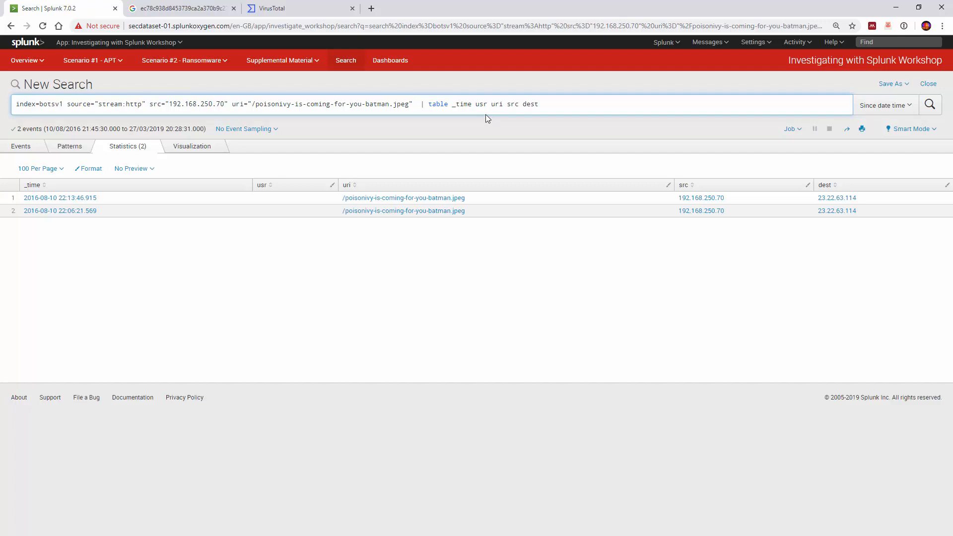
text(e)
key(Return)
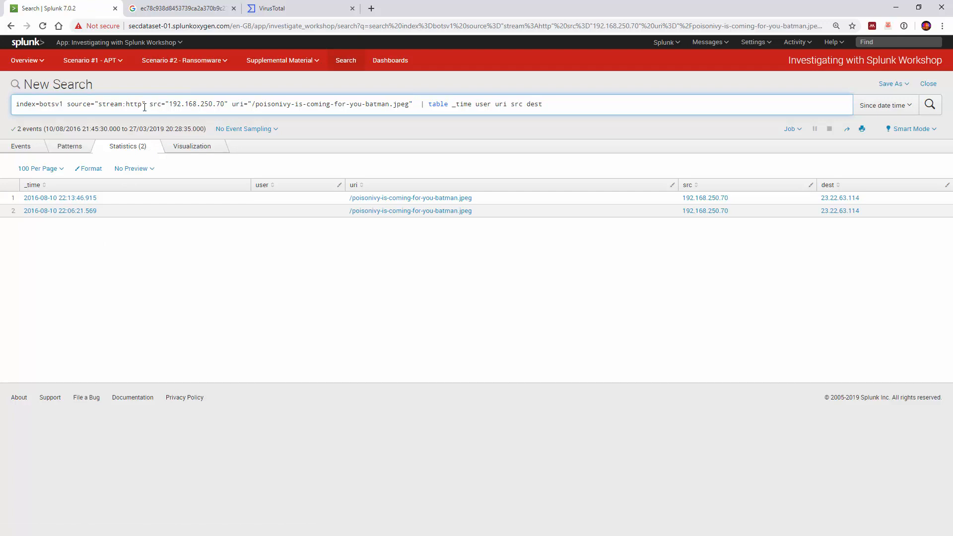
drag(68, 104, 560, 98)
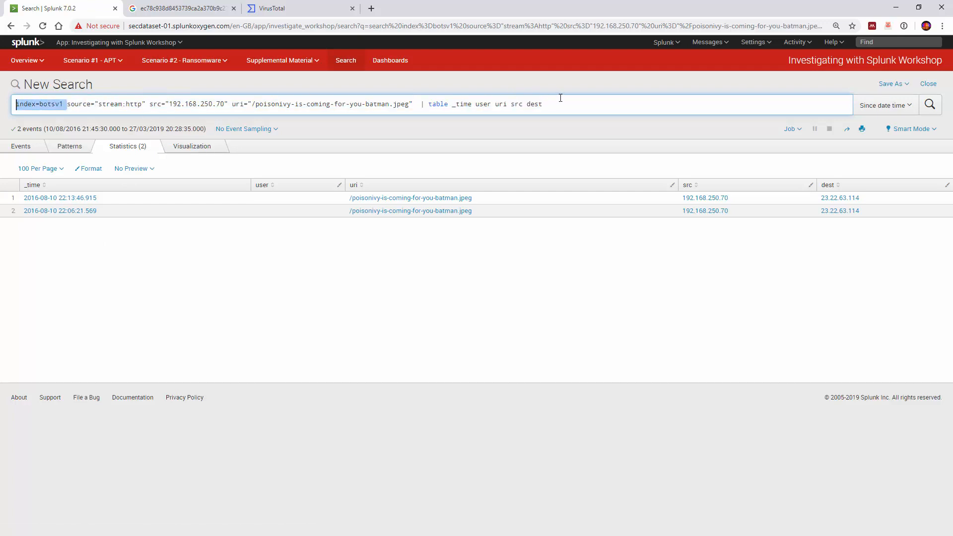
drag(560, 99, 557, 106)
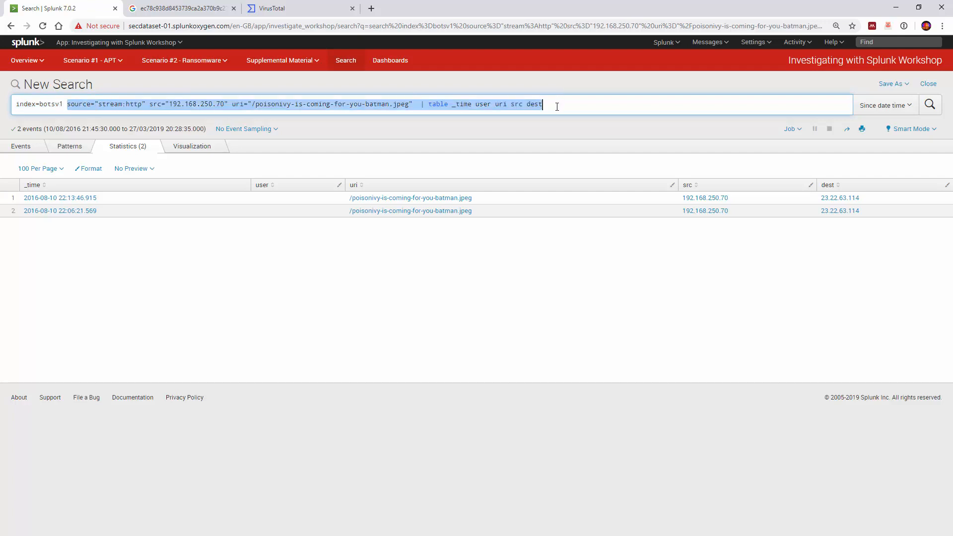
key(BackSpace)
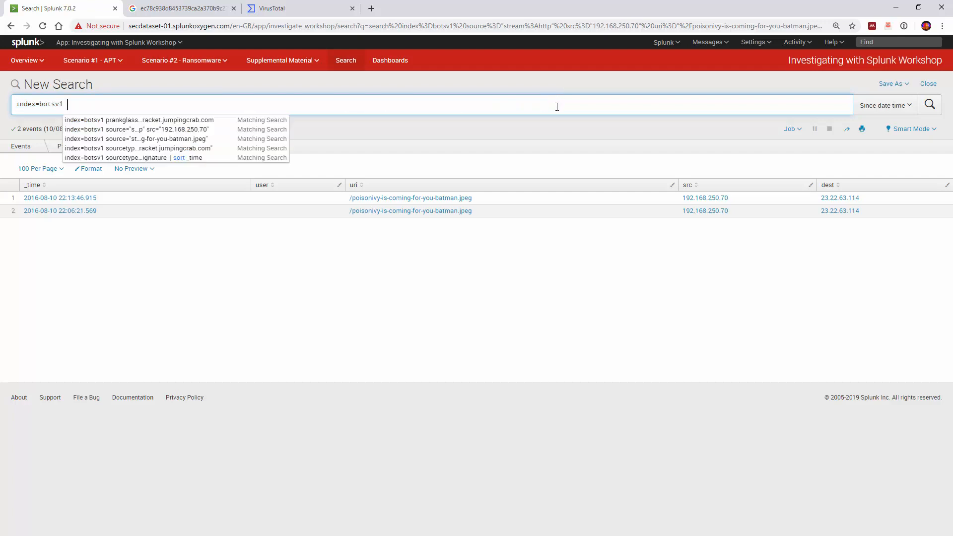
text(")
key(BackSpace)
text(user)
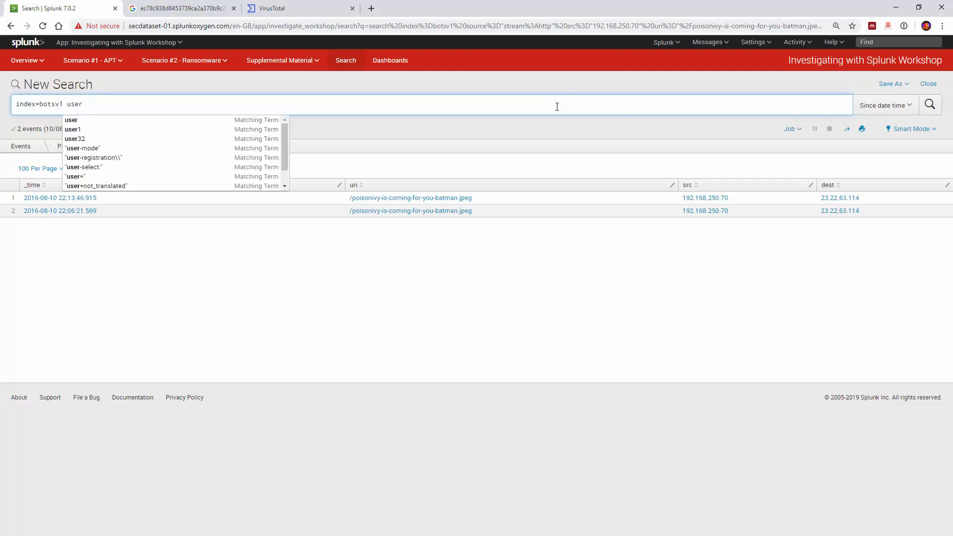
text(=)
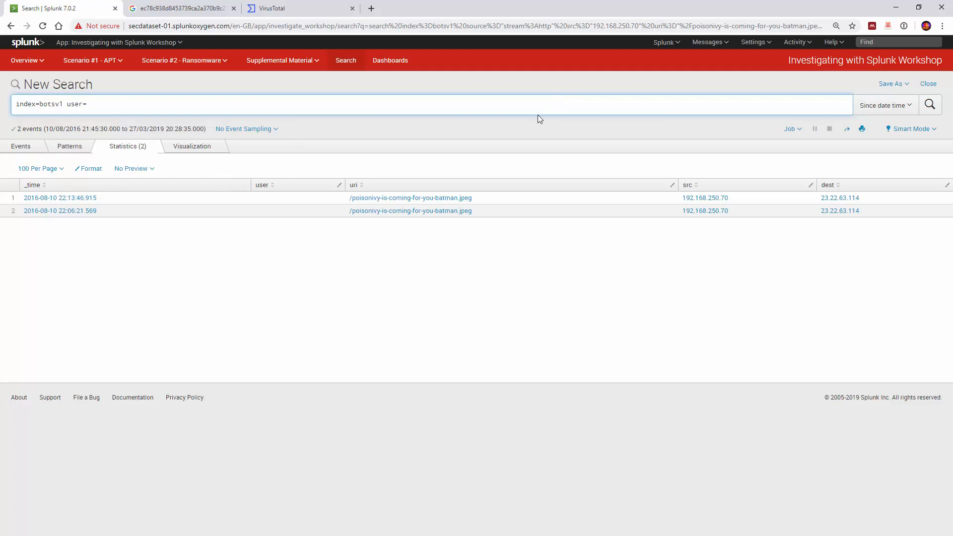
- Search botsv1 Sysmon events for 3791.exe with signature Process Create or Network Connect, tabulating _time, user, CommandLine, Image and signature, sorted by _time
key(alt+Tab)
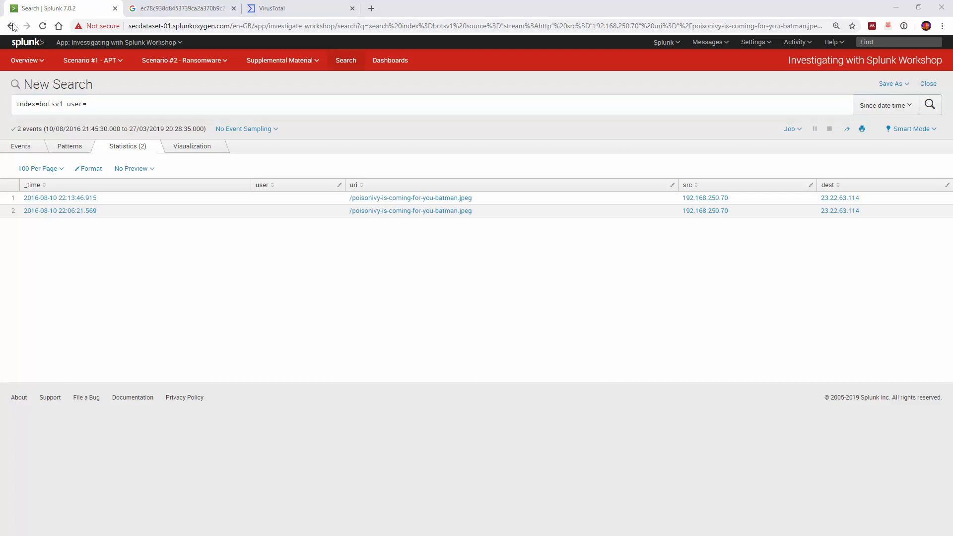
key(ctrl+a)
text(index=botsv1 3791.exe  sourcetype="XmlWinEventLog:Microsoft-Windows-Sysmon/Operational" (signature="Process Create" OR signature="Network Connect") | table _time user CommandLine Image signature  | sort _time)
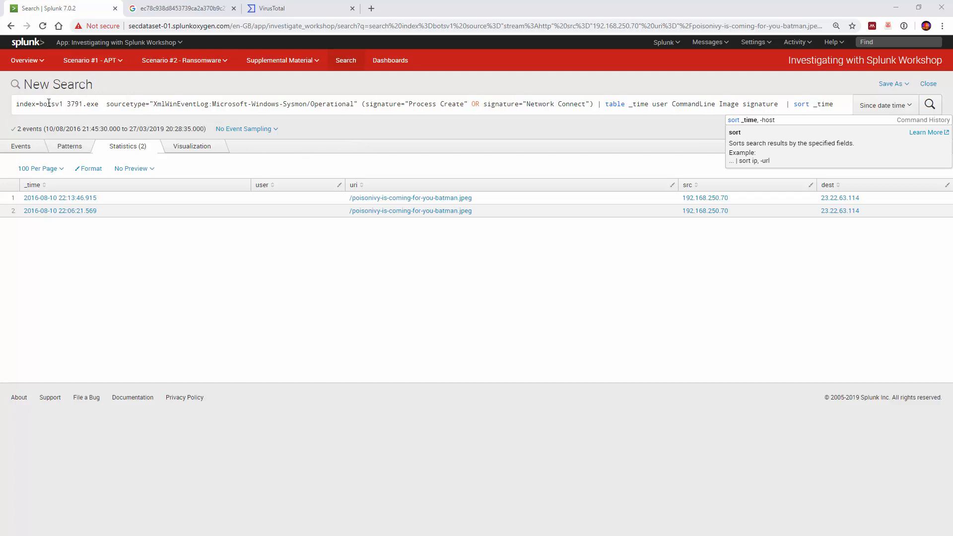
click(929, 104)
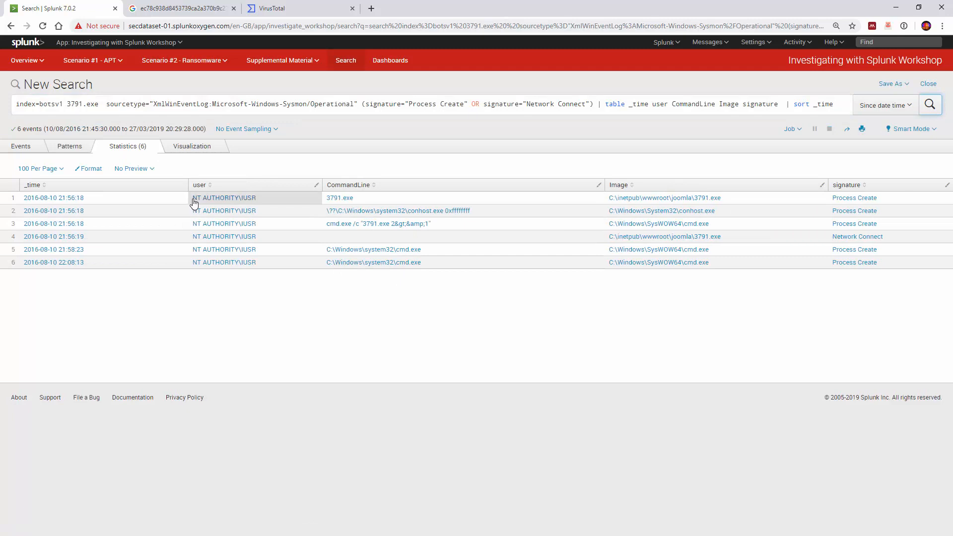
- View the 21:56:18 events behind the first row's user NT AUTHORITY\IUSR and filter them by that User field value
drag(192, 198, 257, 198)
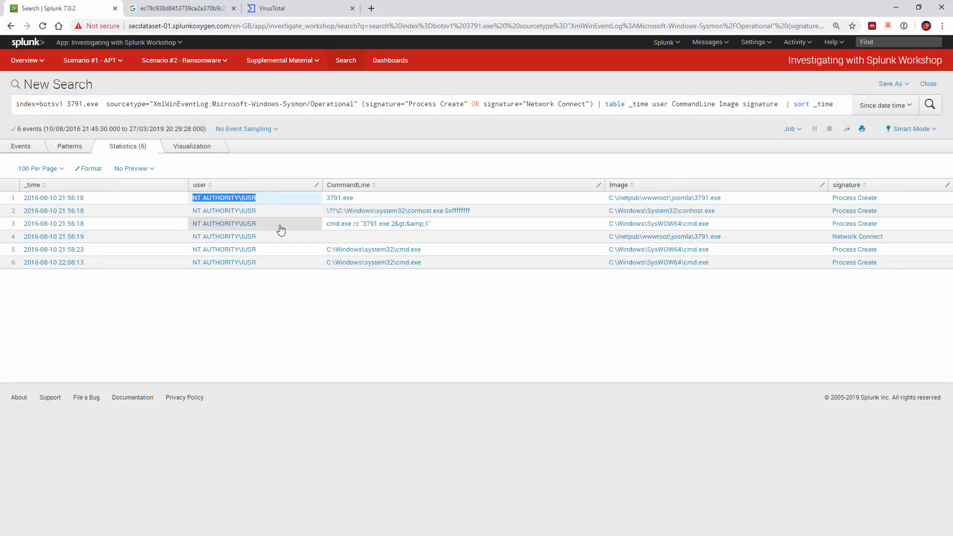
click(236, 198)
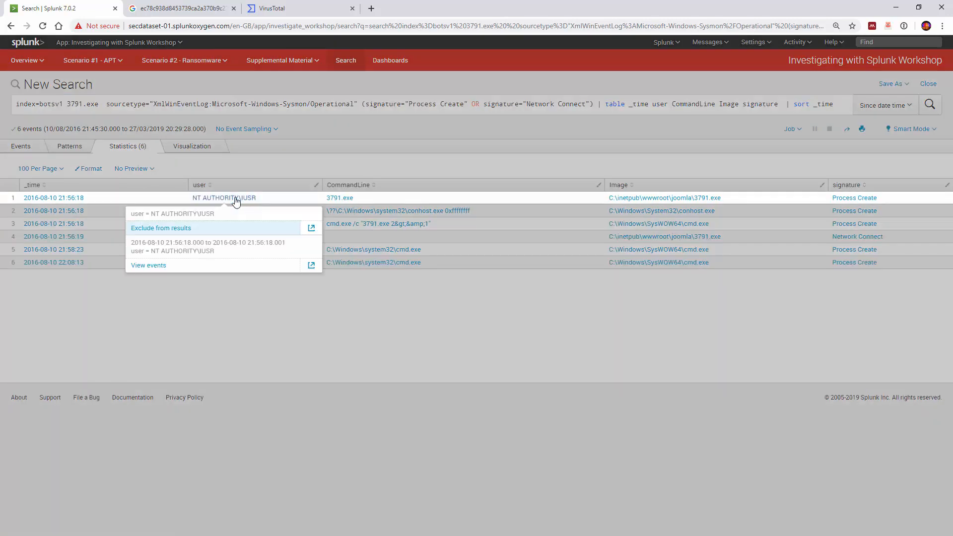
click(149, 265)
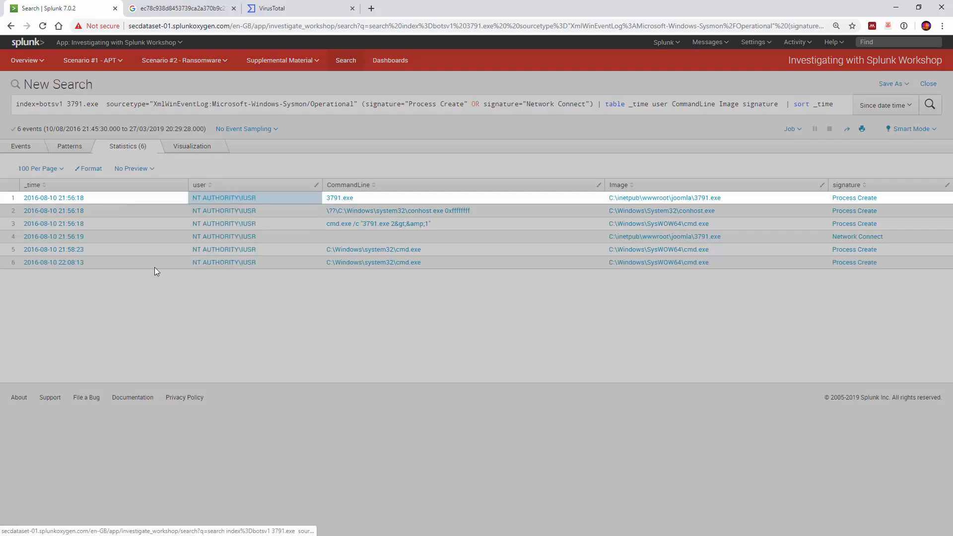
scroll(198, 258, down, 1)
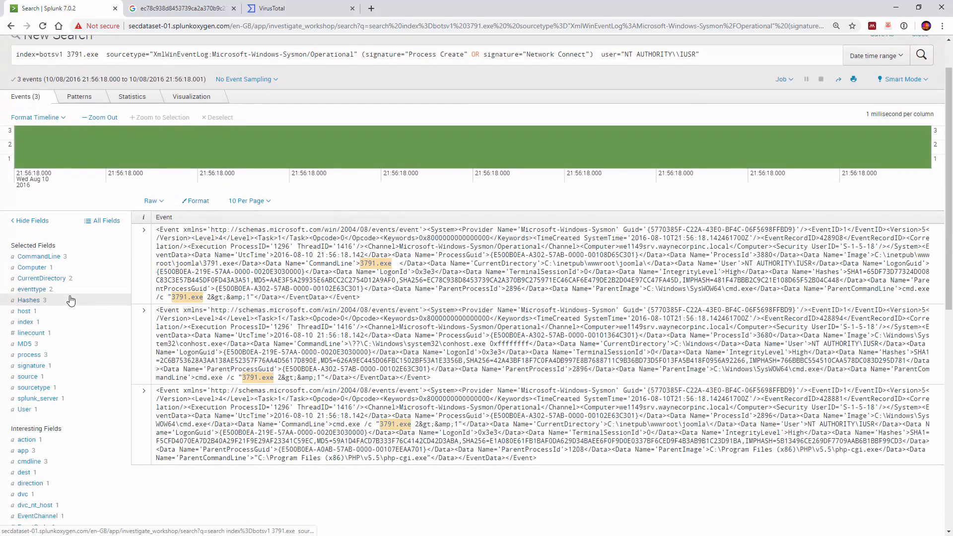
click(24, 409)
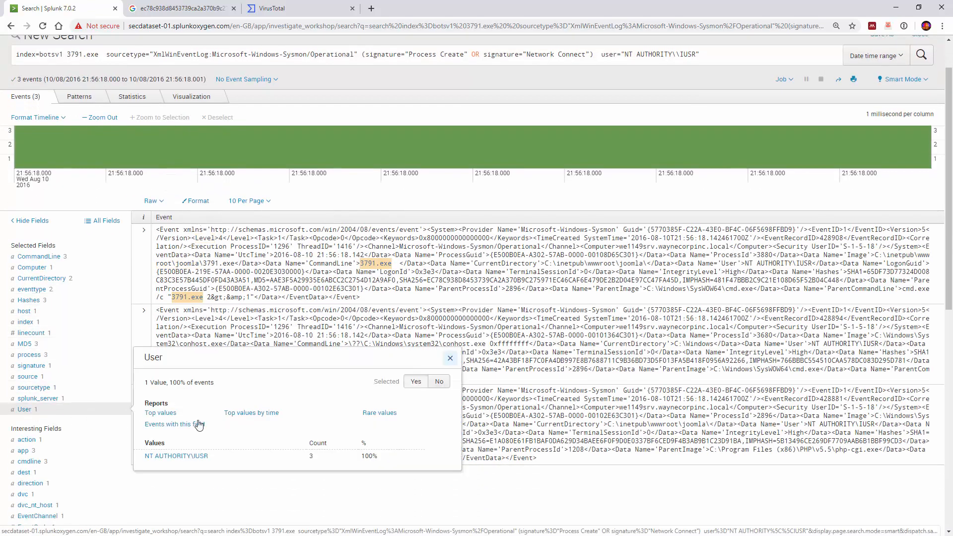
click(187, 456)
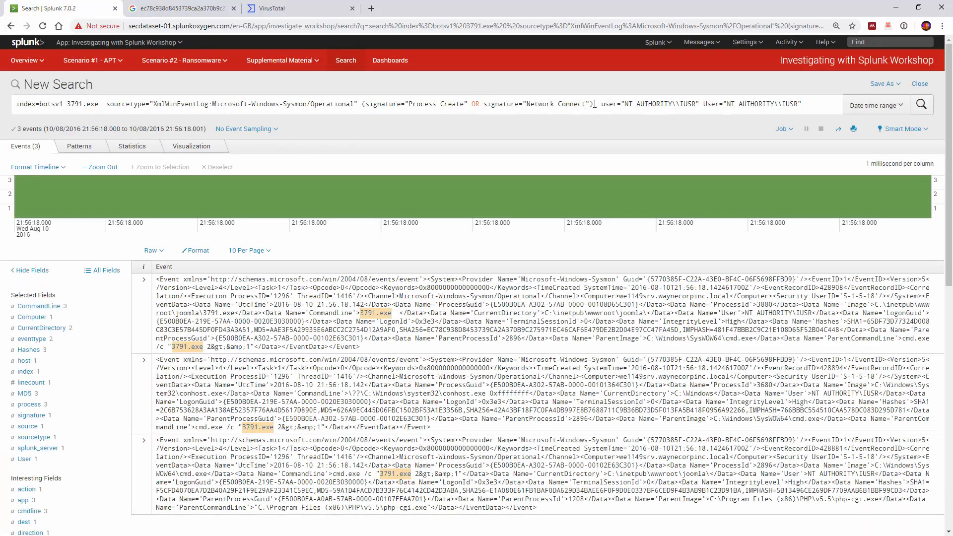
- Remove the sourcetype, signature and duplicate User filters, keeping only index=botsv1, 3791.exe and user="NT AUTHORITY\\IUSR"
drag(594, 103, 103, 105)
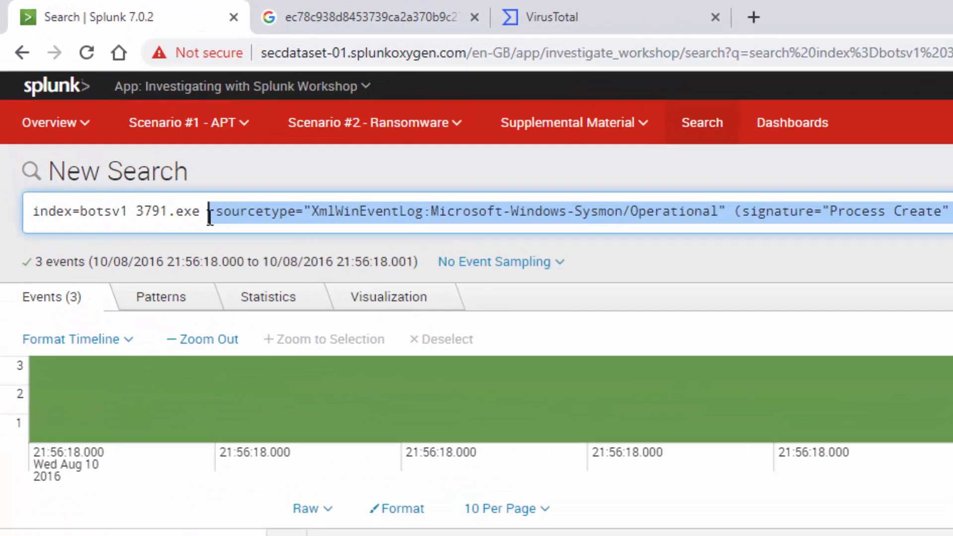
key(BackSpace)
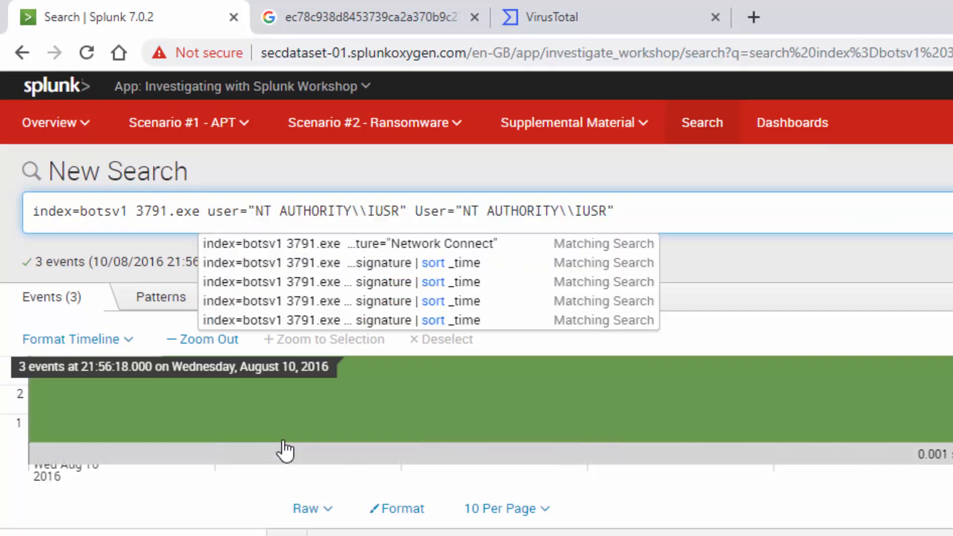
click(635, 207)
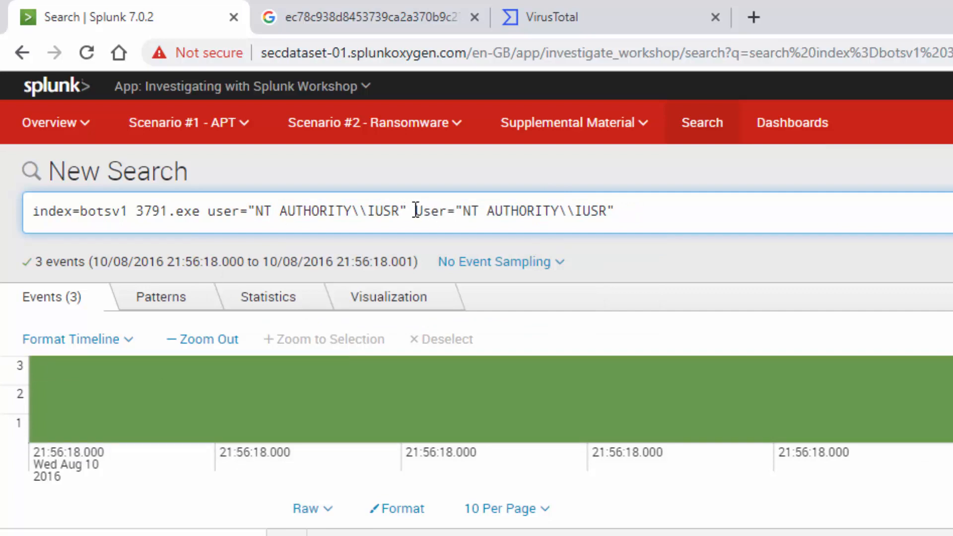
drag(410, 213, 632, 209)
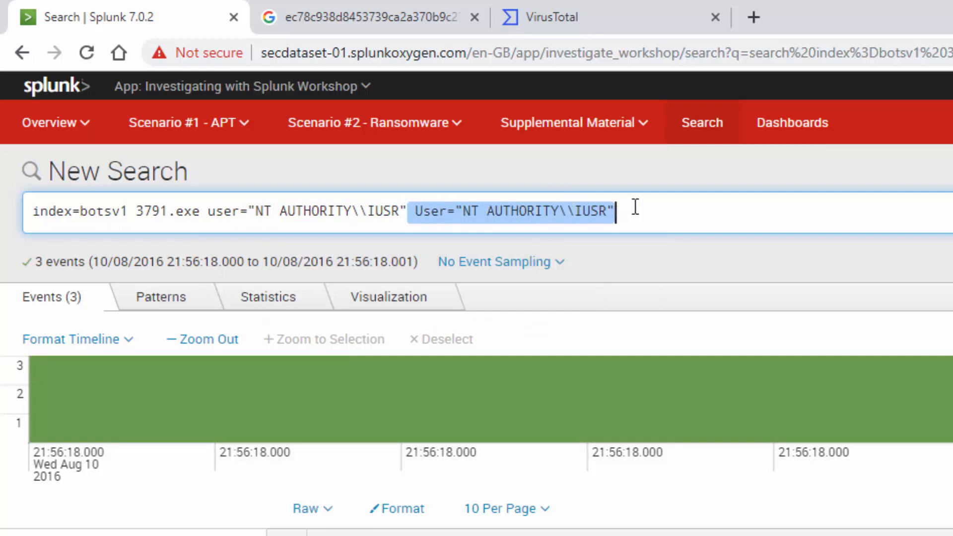
key(BackSpace)
- Extend the 3791.exe search to tabulate _time and CommandLine sorted by _time, and run it
text(|)
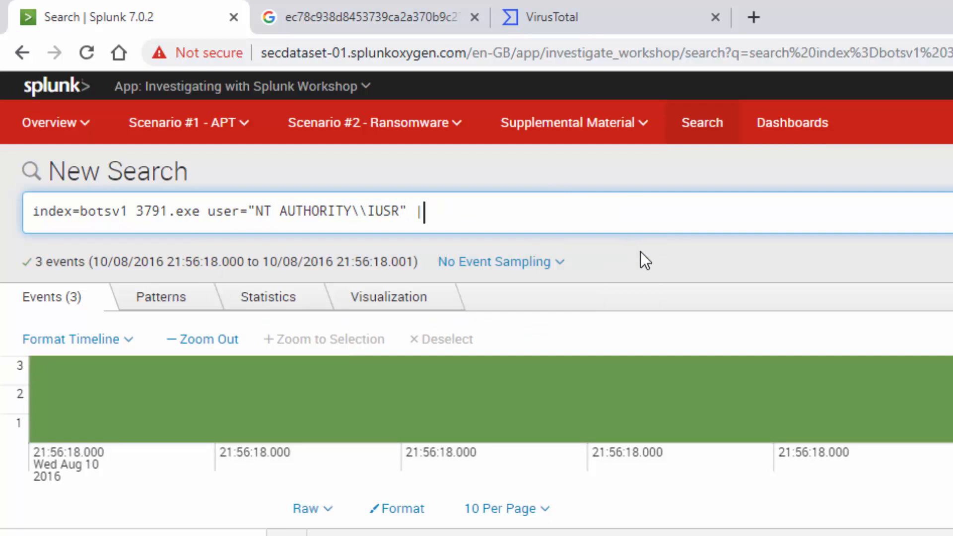
text( tabkle)
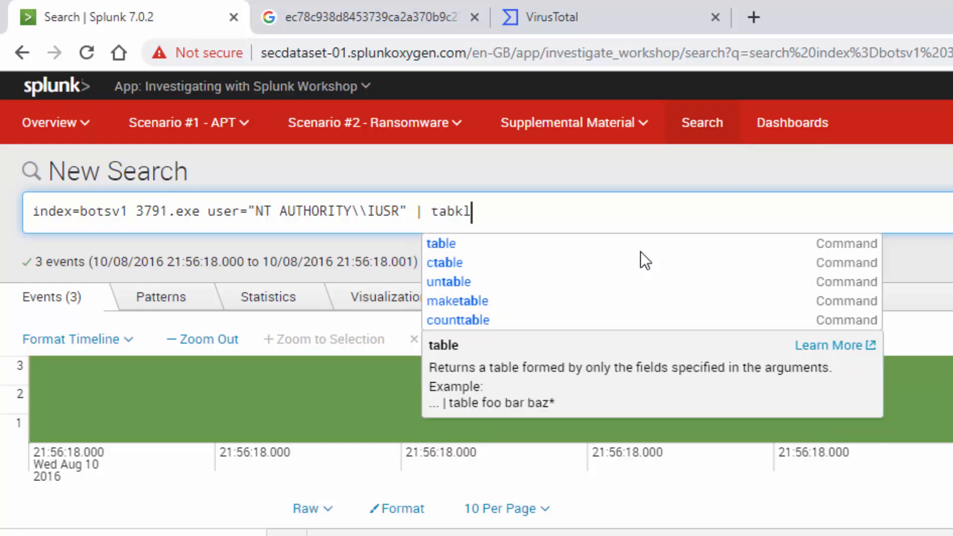
key(BackSpace)
key(BackSpace)
key(BackSpace)
text(le )
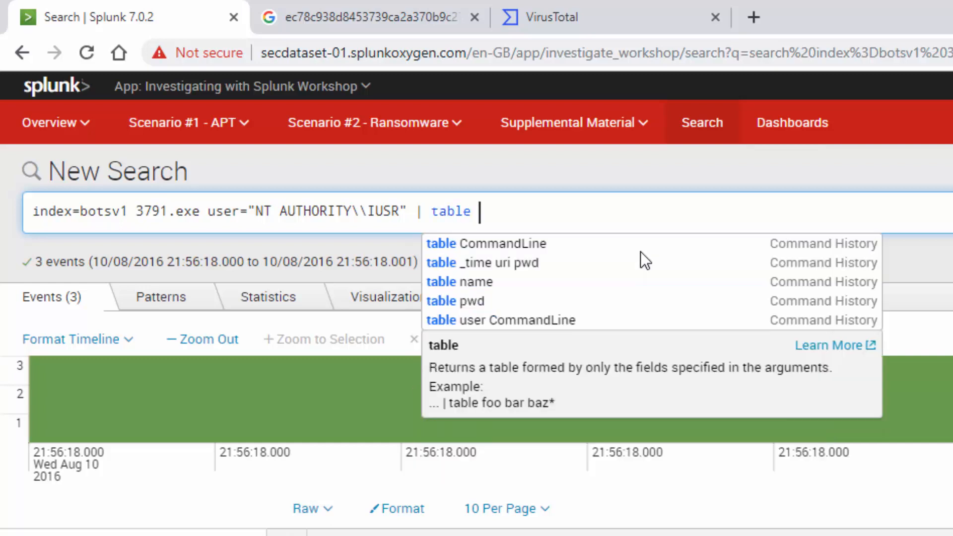
text(_time )
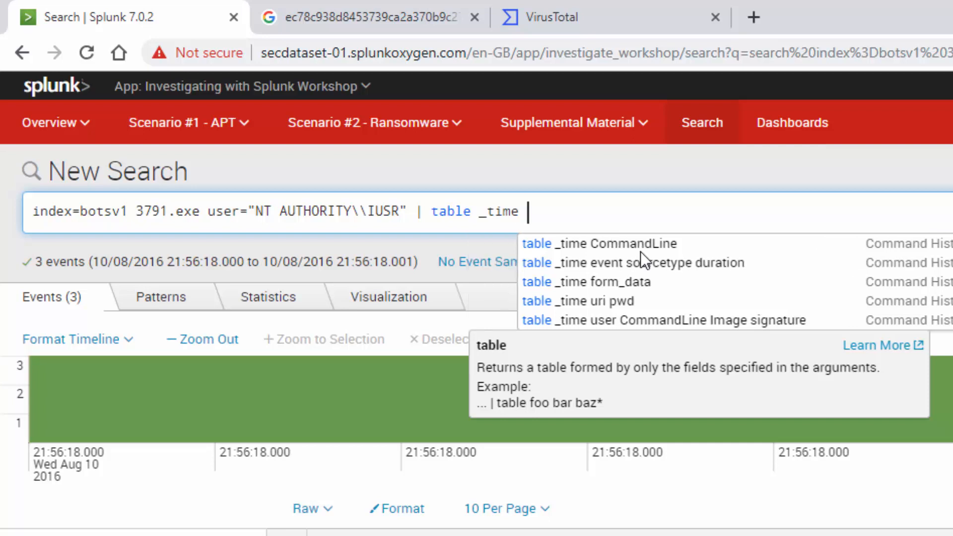
text(Comman)
key(BackSpace)
key(BackSpace)
text(an)
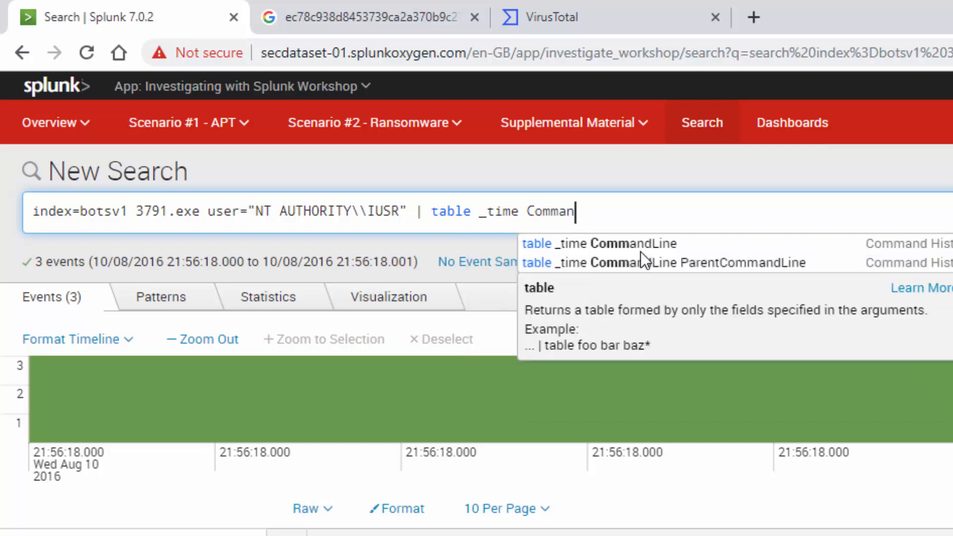
text(dLine)
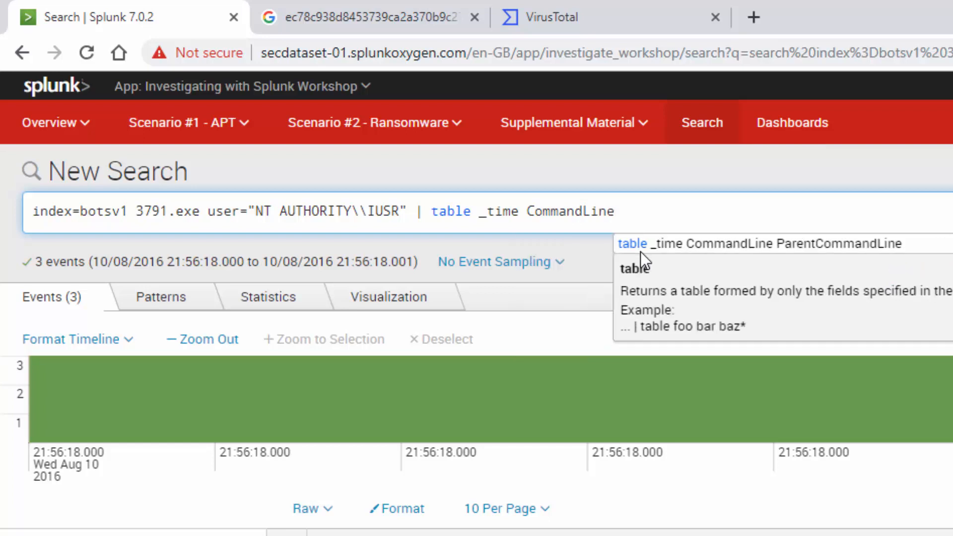
text( | sort )
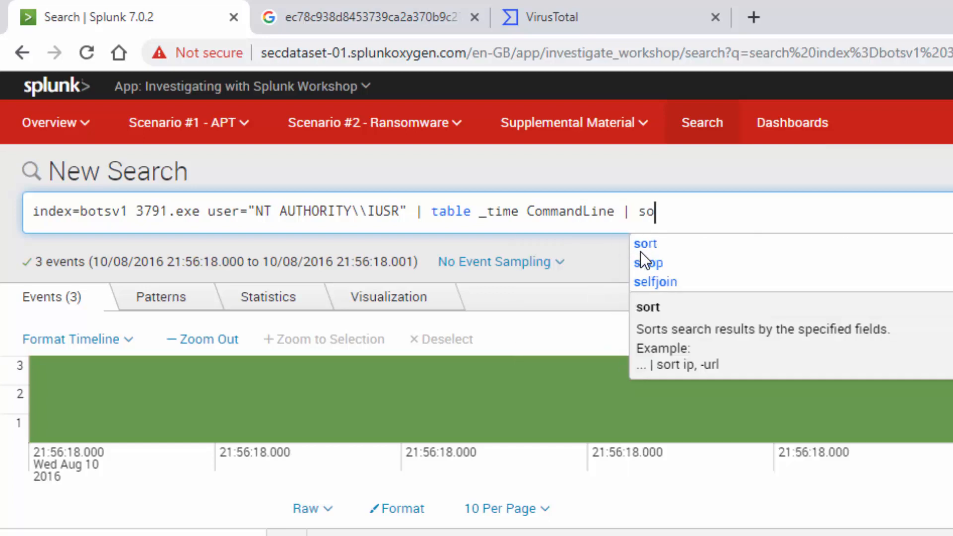
text(_time)
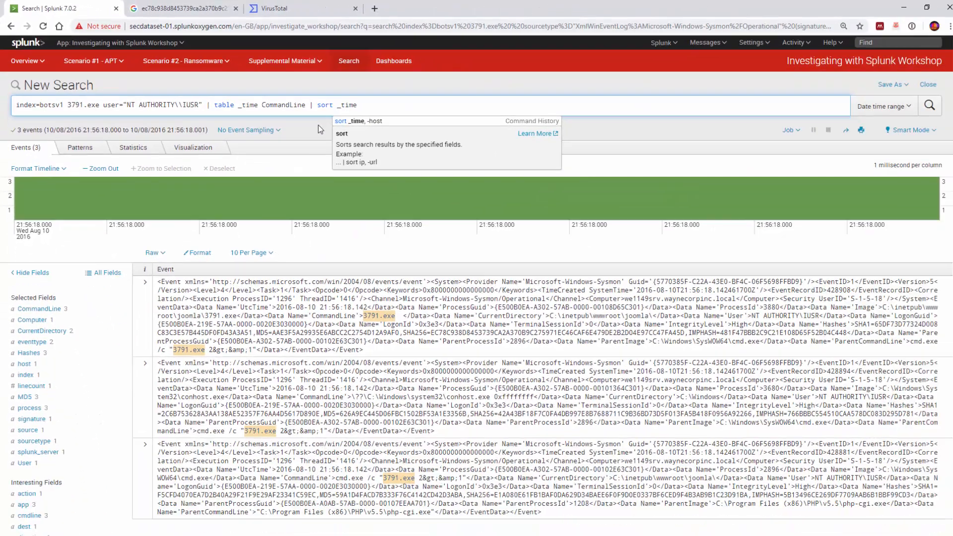
key(Return)
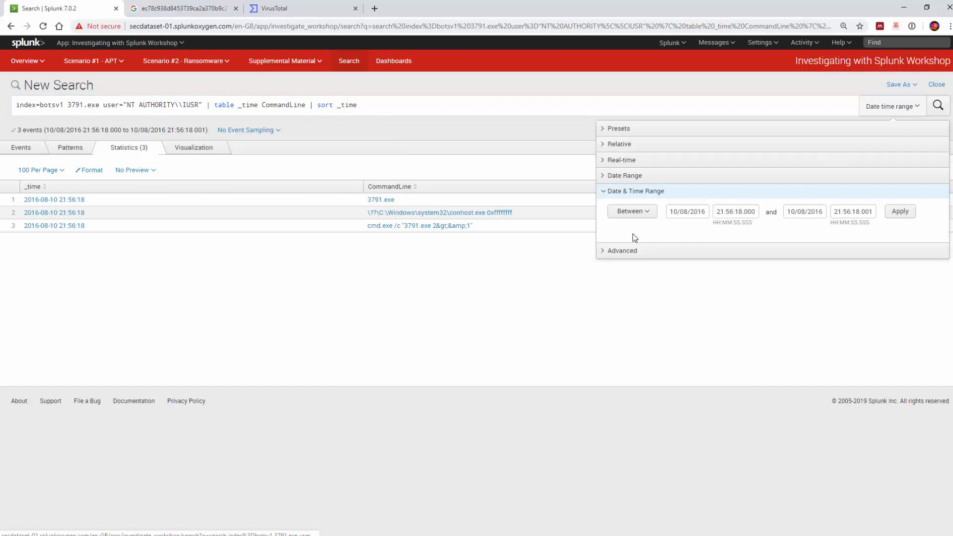
- Change the search's time range to everything since 10/08/2016 21:45:18.000 and apply it
click(632, 212)
click(611, 259)
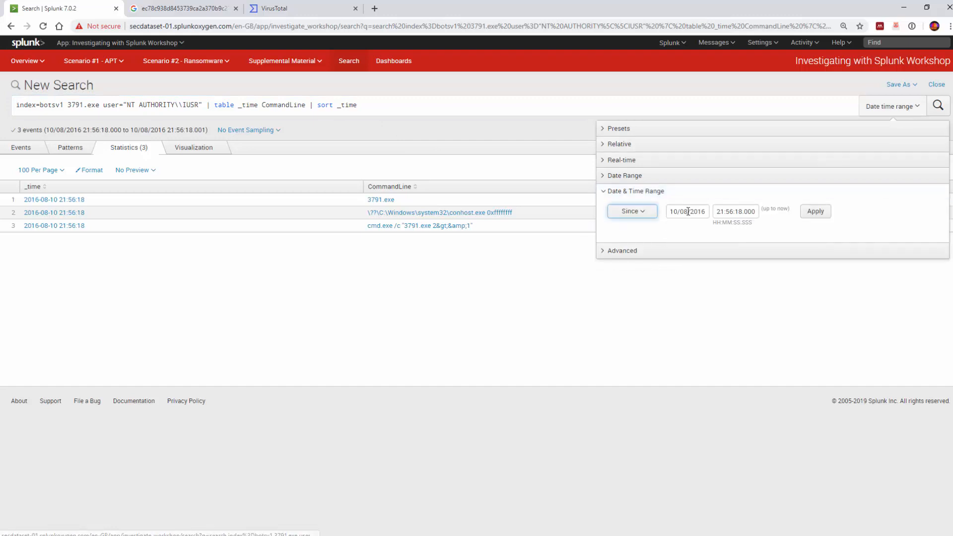
click(736, 212)
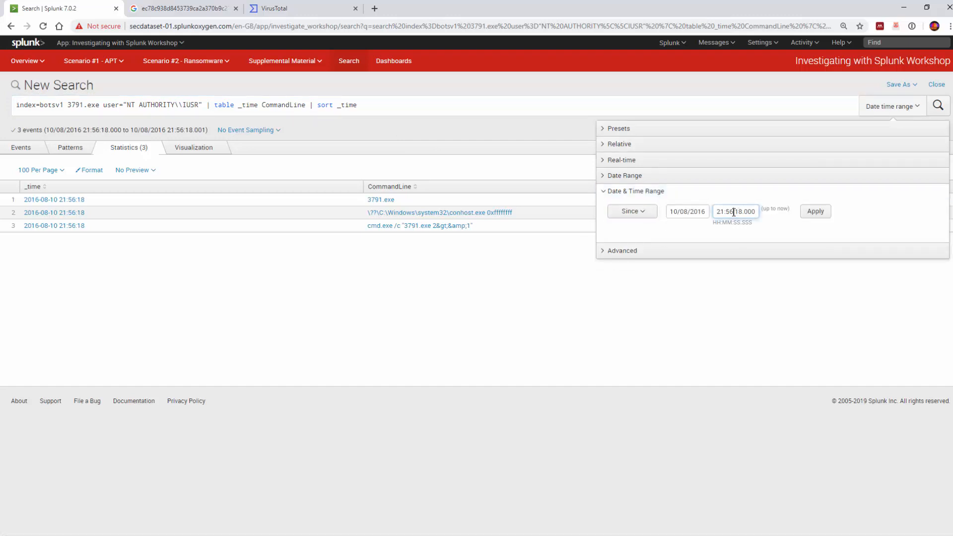
key(BackSpace)
text(45)
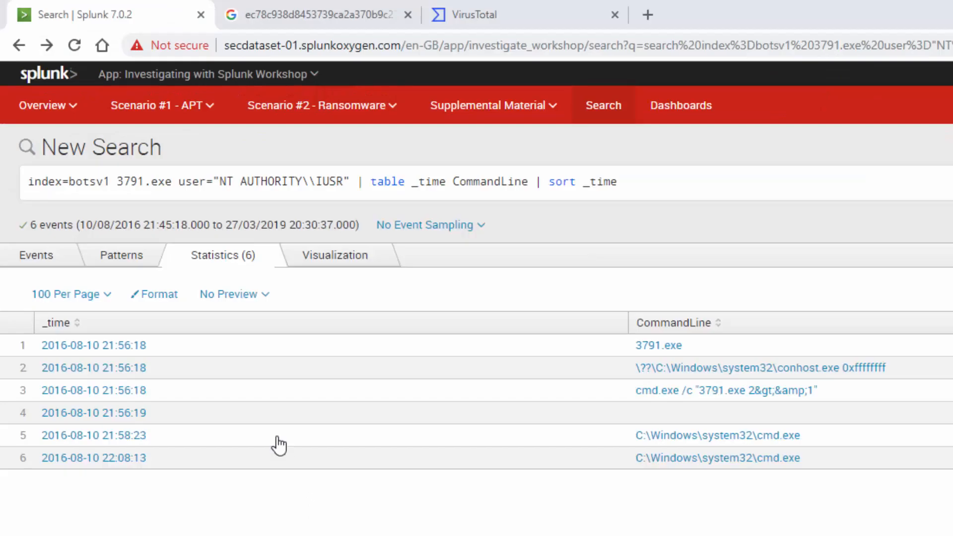
- Remove the 3791.exe term from the query and rerun it to list all commands of user NT AUTHORITY\IUSR
drag(68, 105, 94, 105)
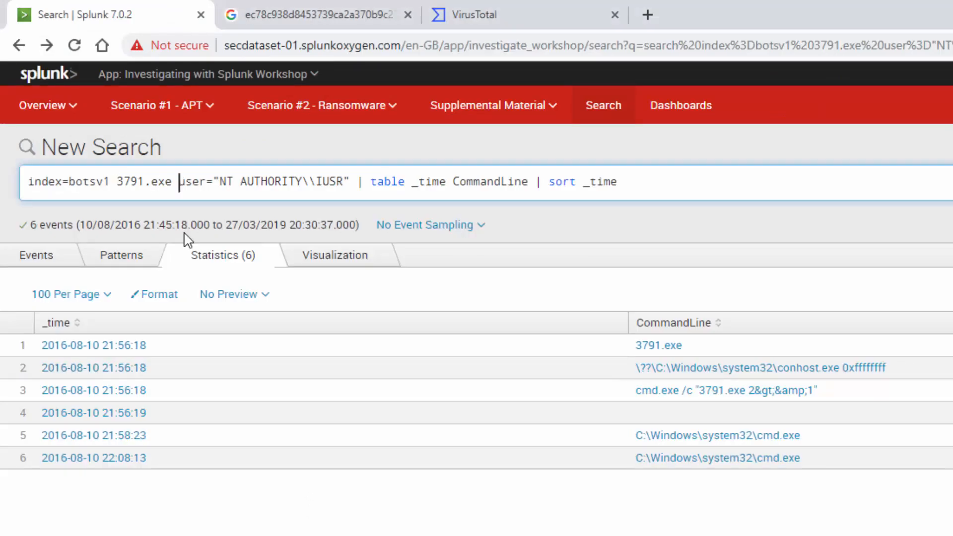
key(BackSpace)
key(BackSpace)
key(BackSpace)
key(BackSpace)
key(BackSpace)
key(BackSpace)
key(BackSpace)
key(BackSpace)
key(BackSpace)
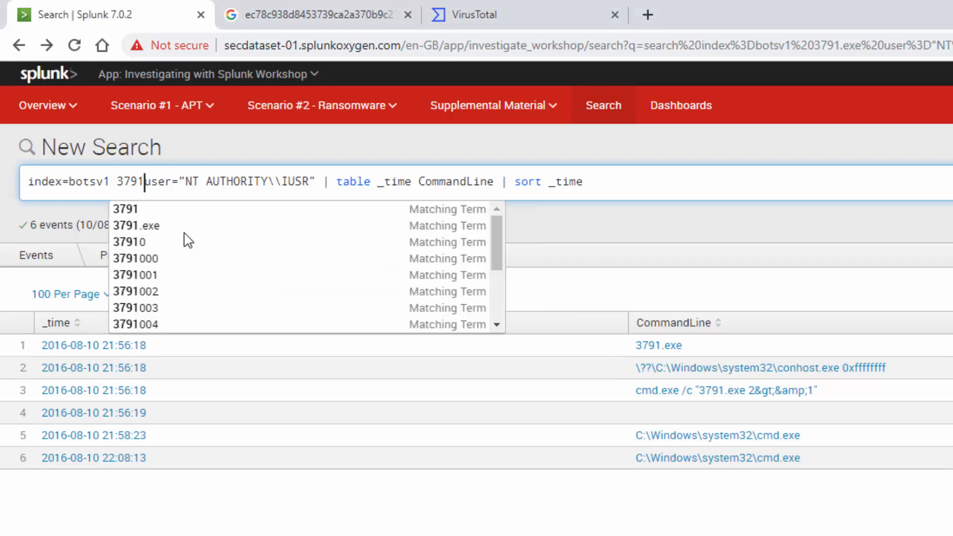
key(Return)
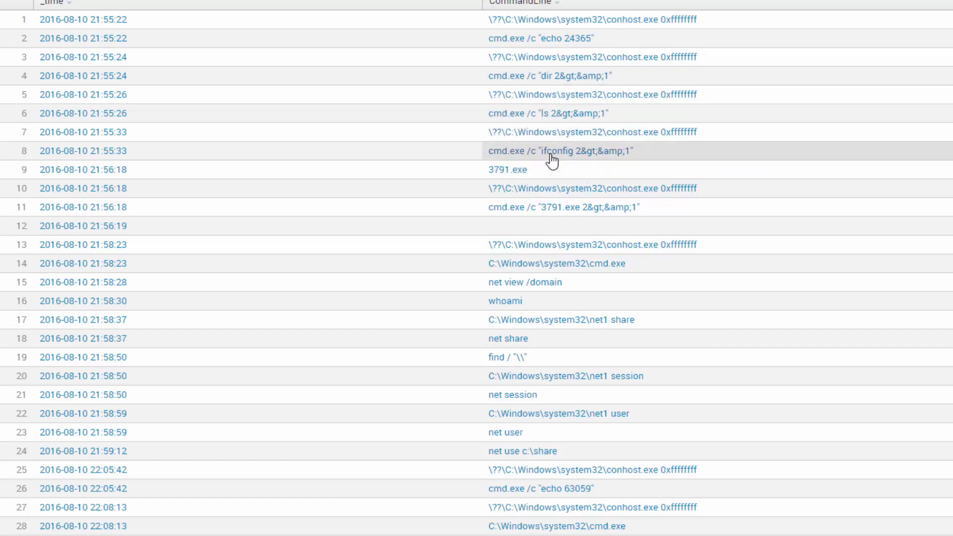
- Find the 22:20:33 command moving 2.jpeg to imnotbatman.jpg, view its underlying event and expand the event's field details
scroll(729, 235, down, 3)
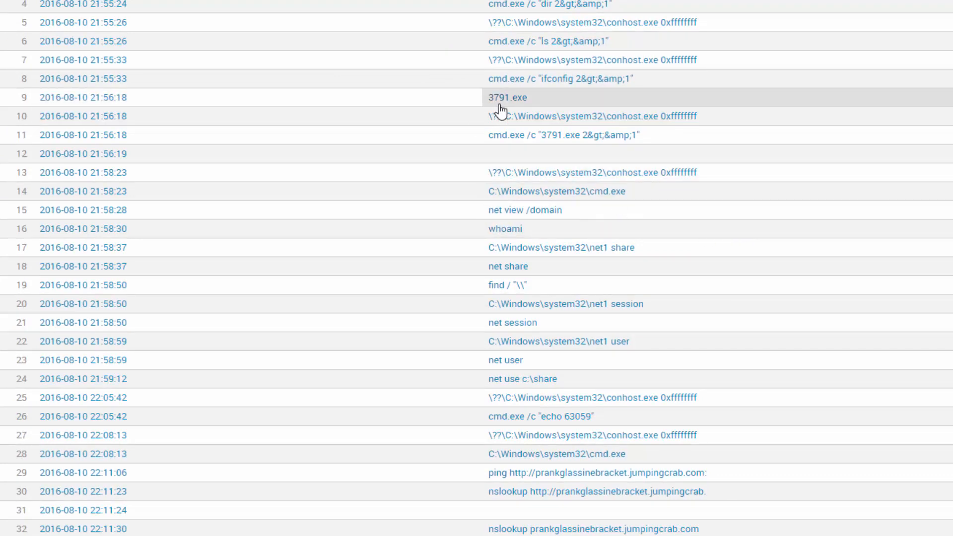
scroll(662, 194, down, 3)
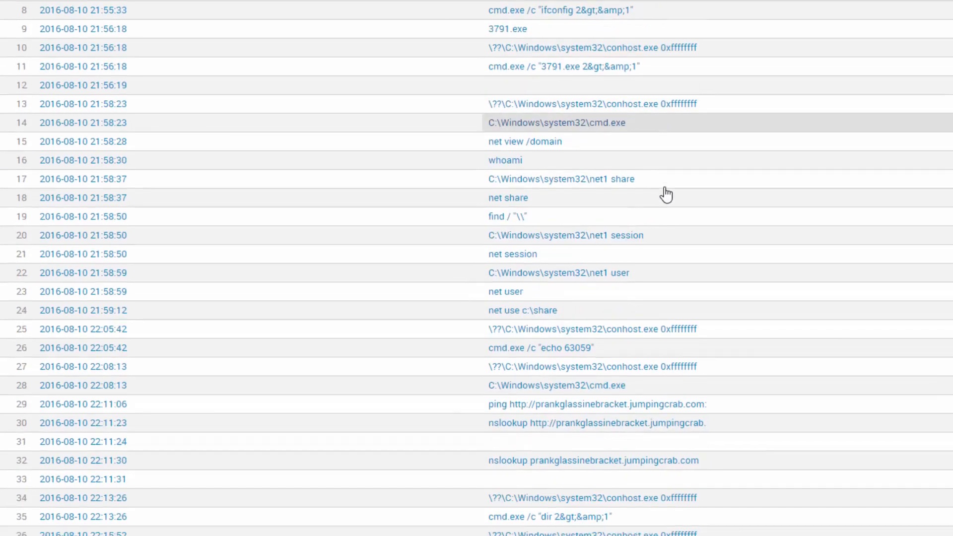
scroll(591, 164, down, 3)
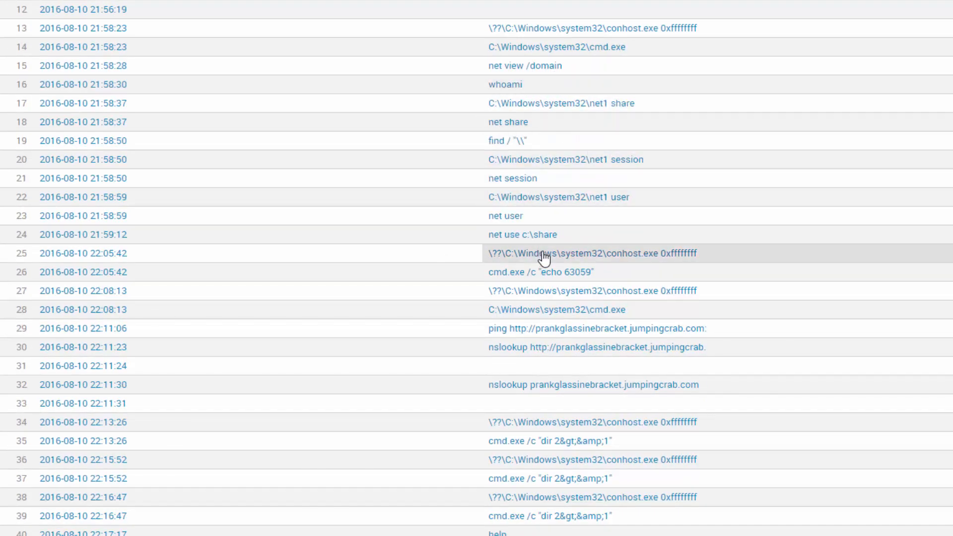
scroll(656, 235, down, 5)
scroll(678, 206, down, 3)
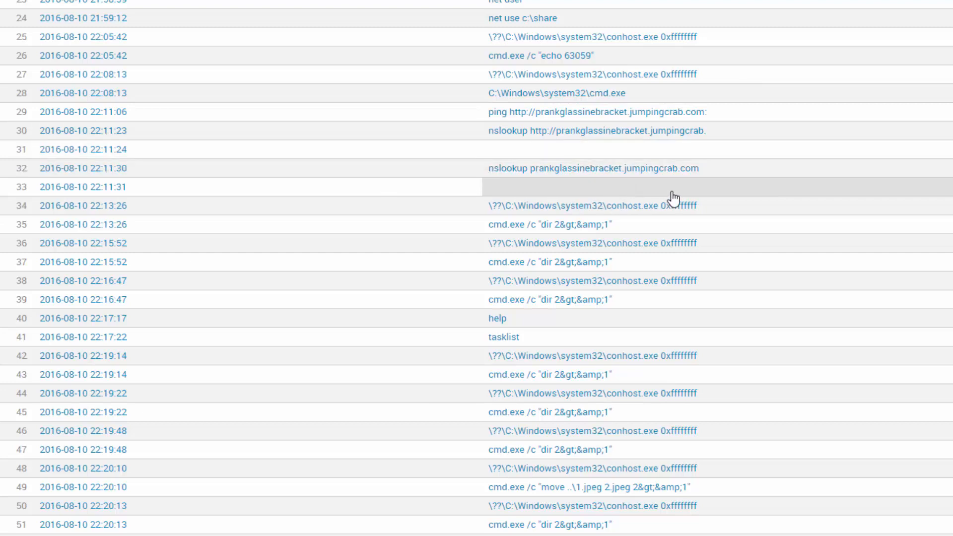
scroll(687, 175, down, 1)
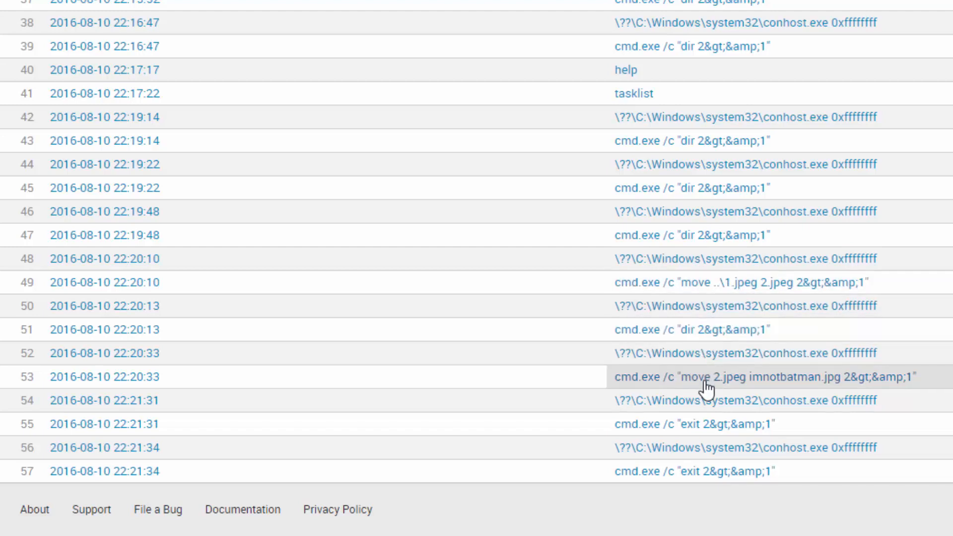
click(747, 387)
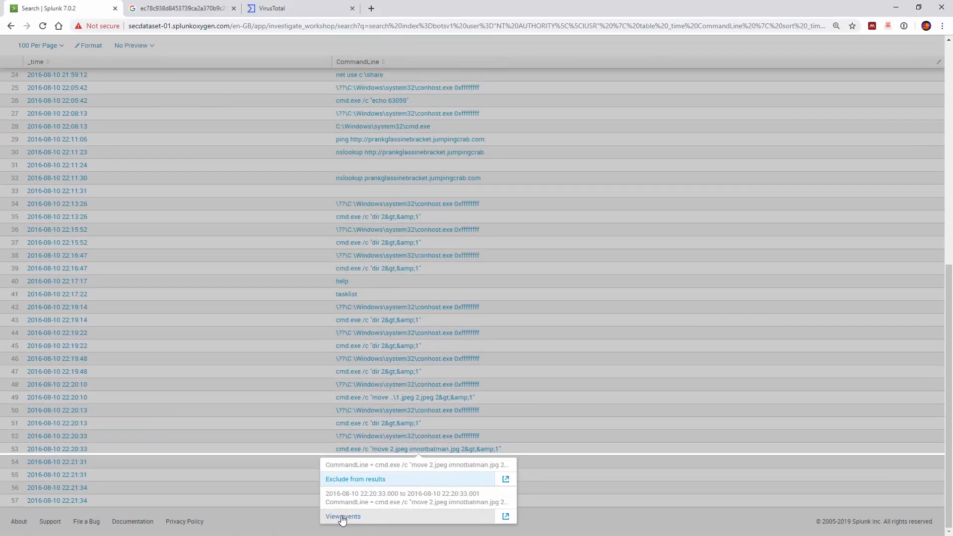
click(624, 499)
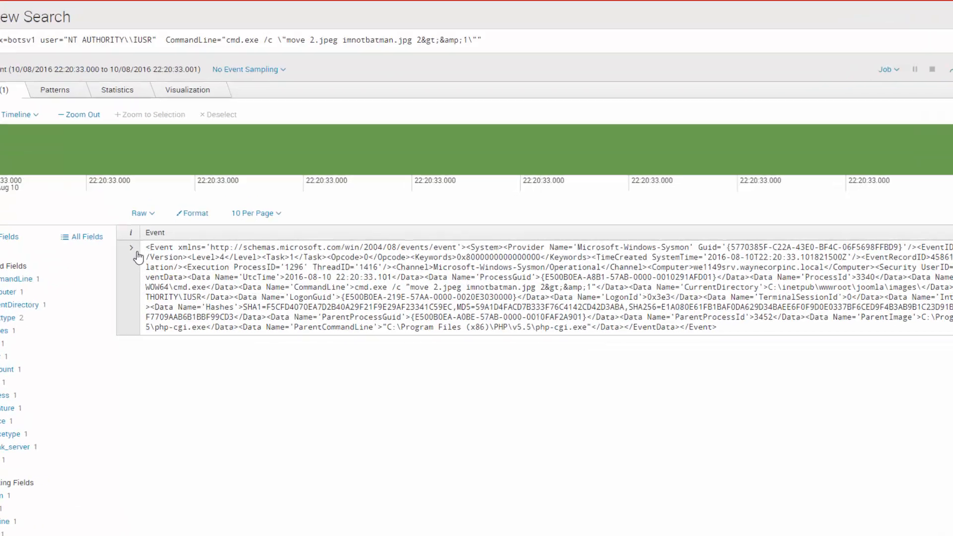
click(144, 279)
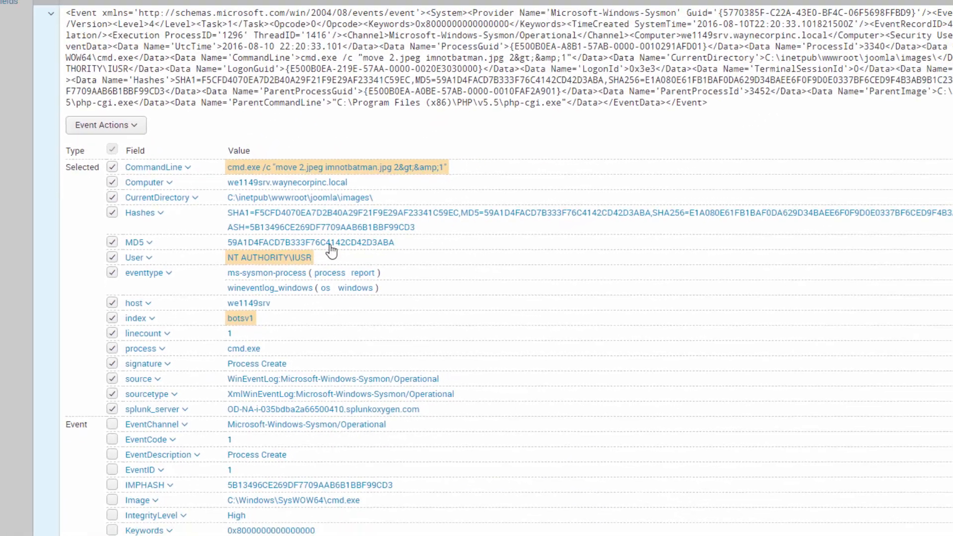
- Examine the expanded imnotbatman.jpg move event's fields, including command line, current directory, hashes, parent process and user
scroll(425, 294, down, 3)
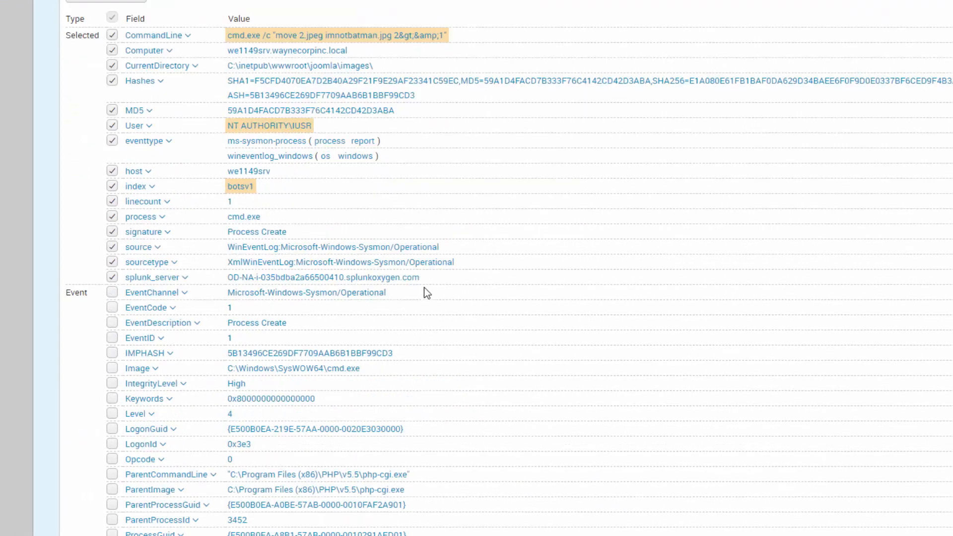
scroll(298, 273, down, 3)
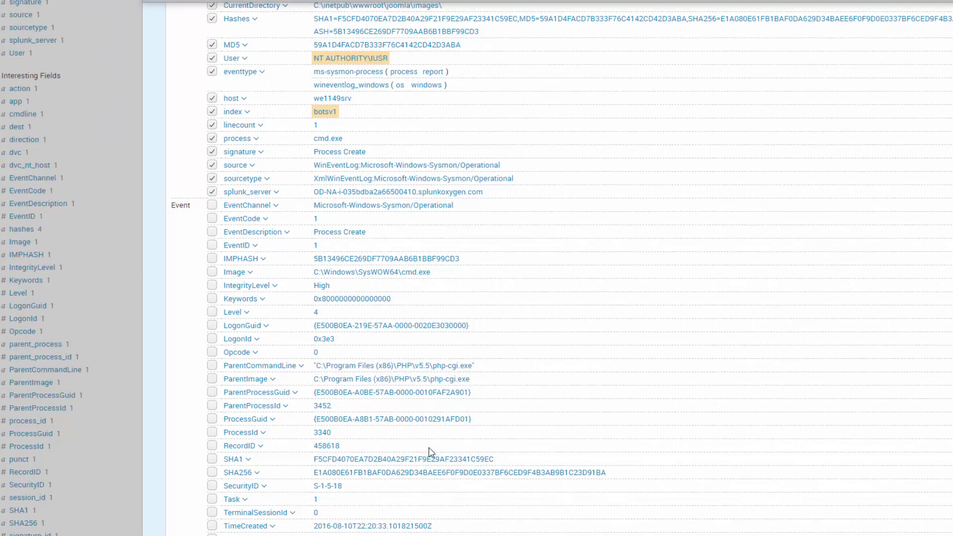
scroll(466, 461, down, 1)
scroll(468, 466, down, 2)
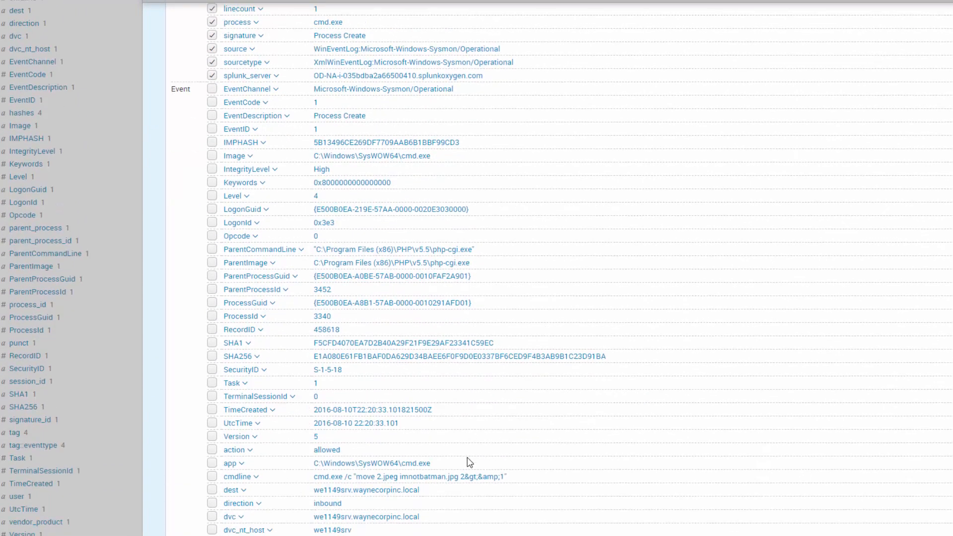
scroll(510, 388, down, 1)
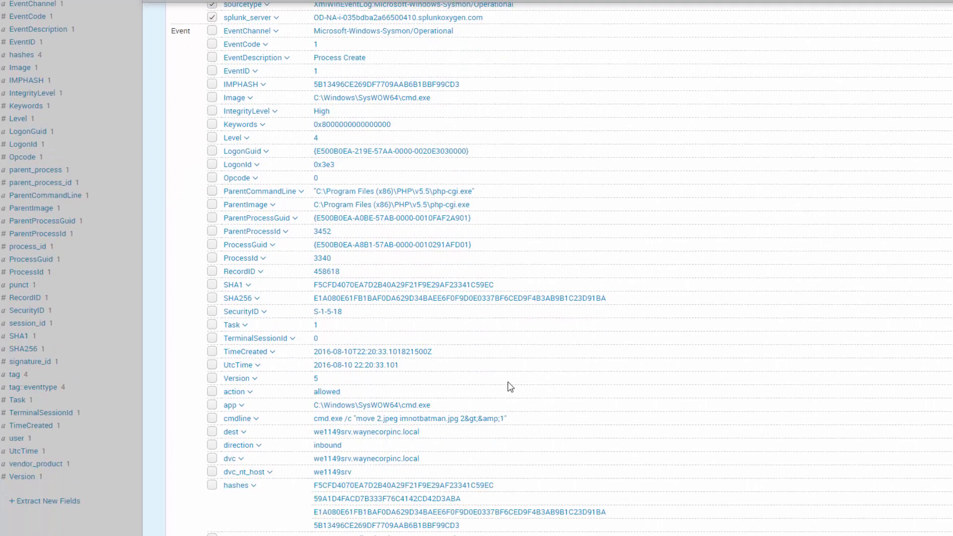
scroll(493, 398, down, 1)
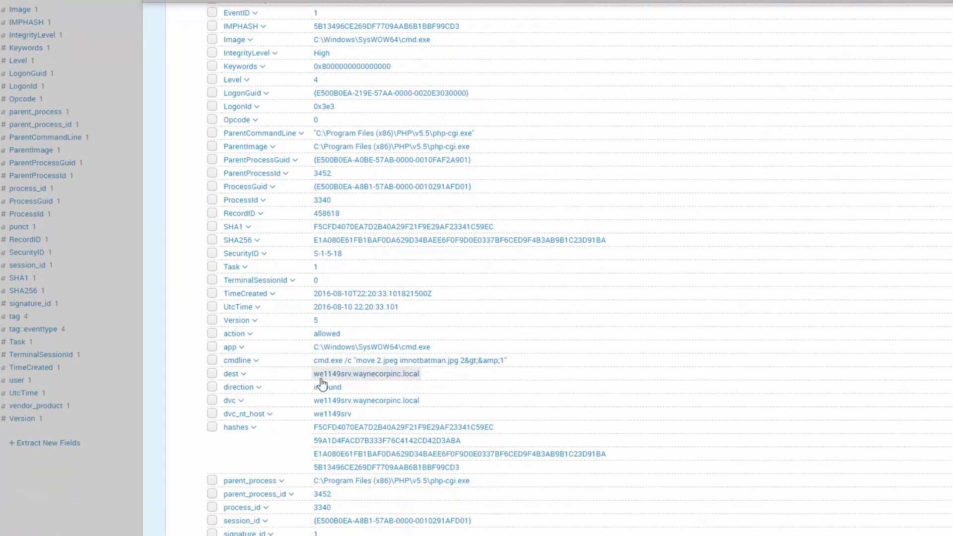
scroll(379, 417, down, 2)
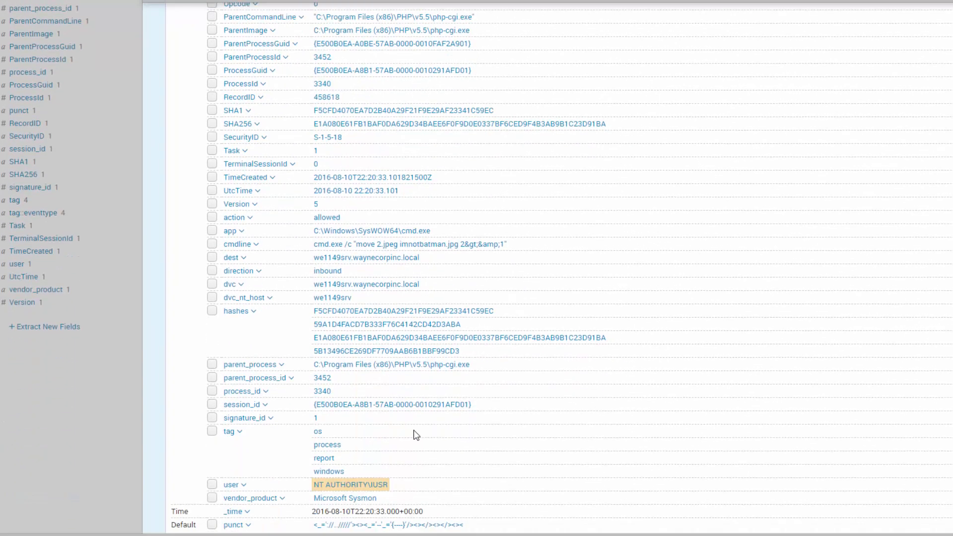
scroll(434, 447, up, 3)
scroll(447, 342, up, 1)
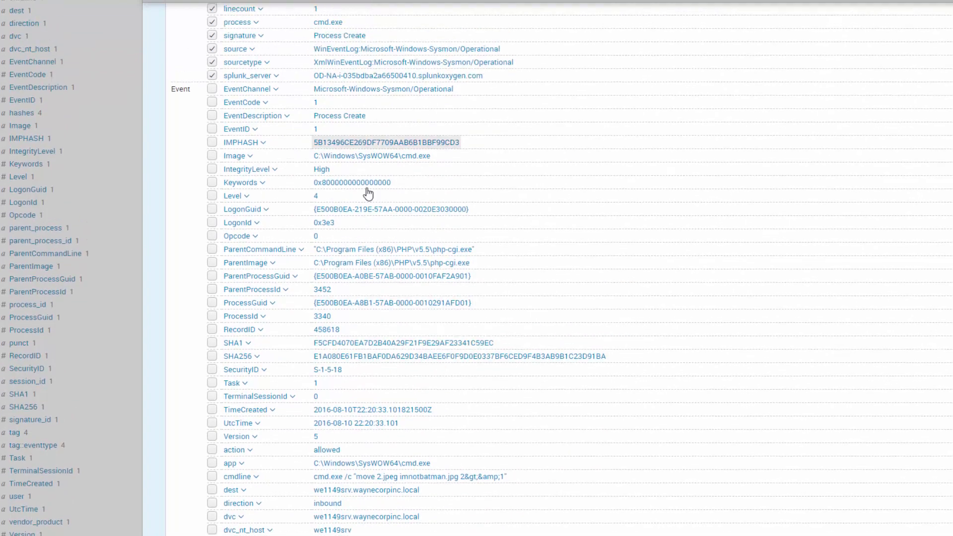
scroll(506, 336, up, 7)
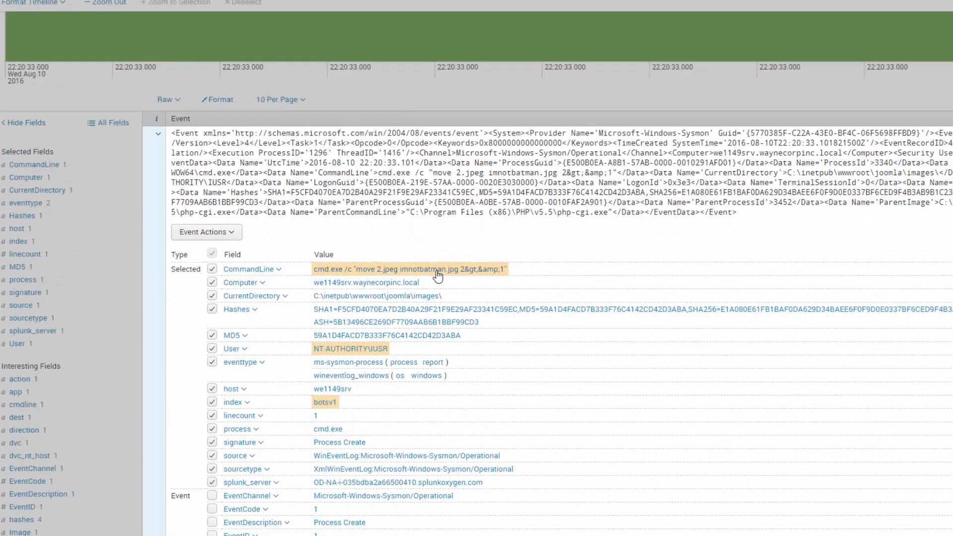